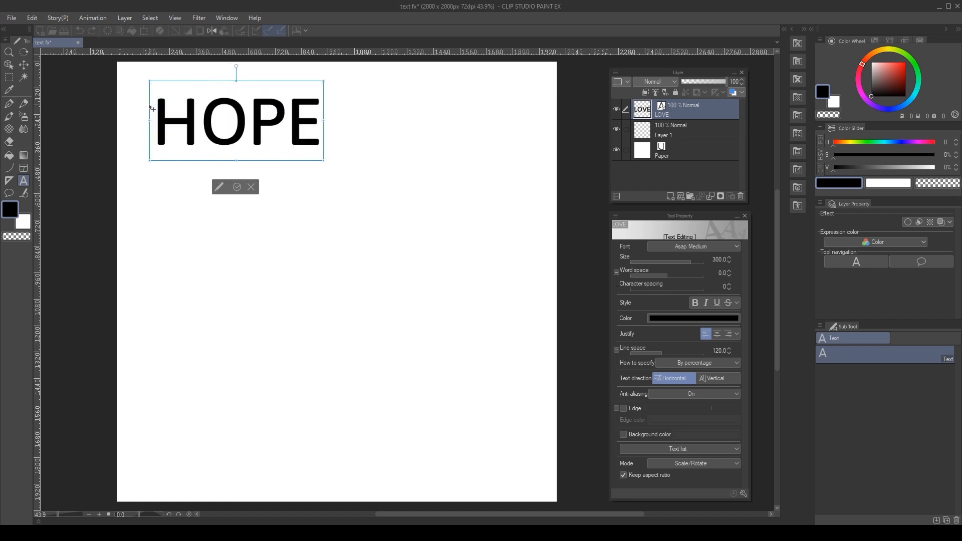
Add a second line reading "Love" under HOPE and colour all the text red (FF0000).
key("Return")
type("Love")
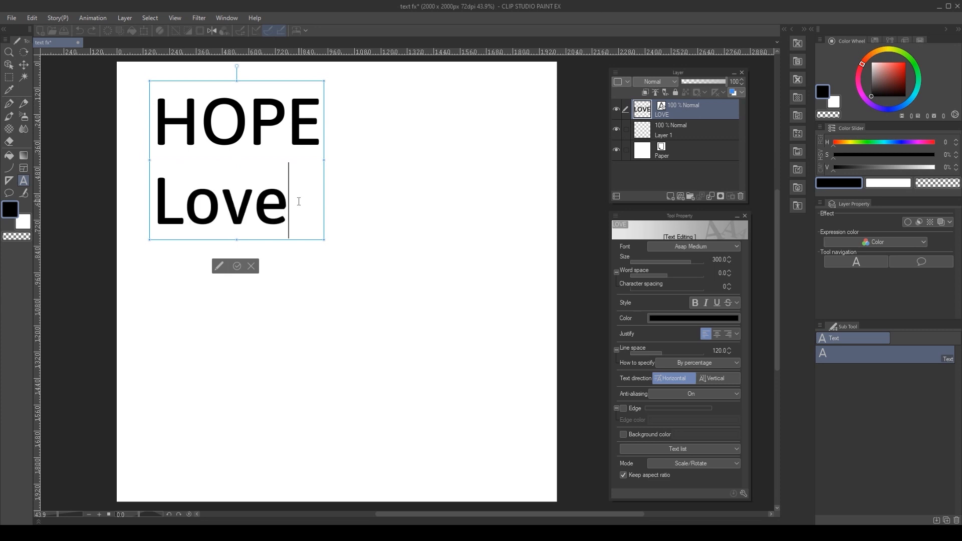
key("ctrl+a")
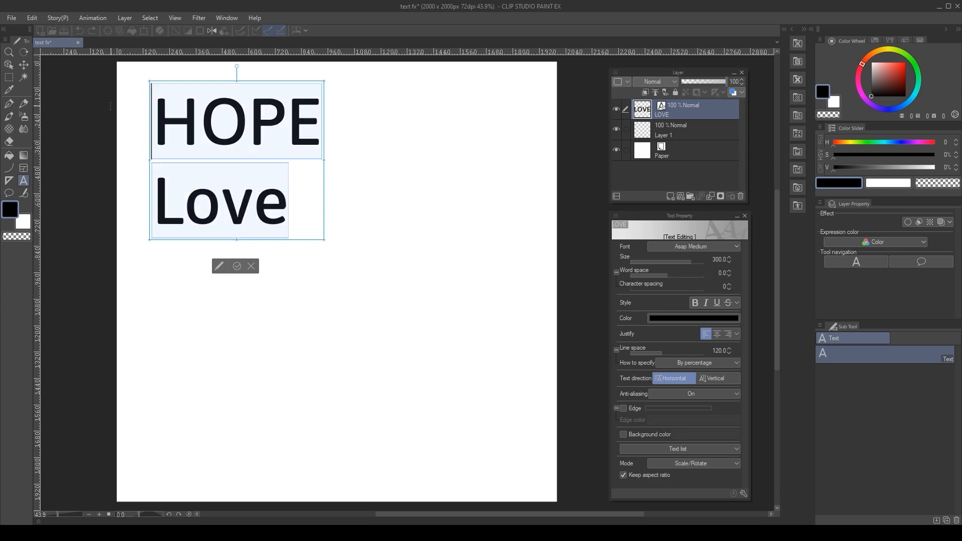
left_click(687, 319)
left_click(280, 392)
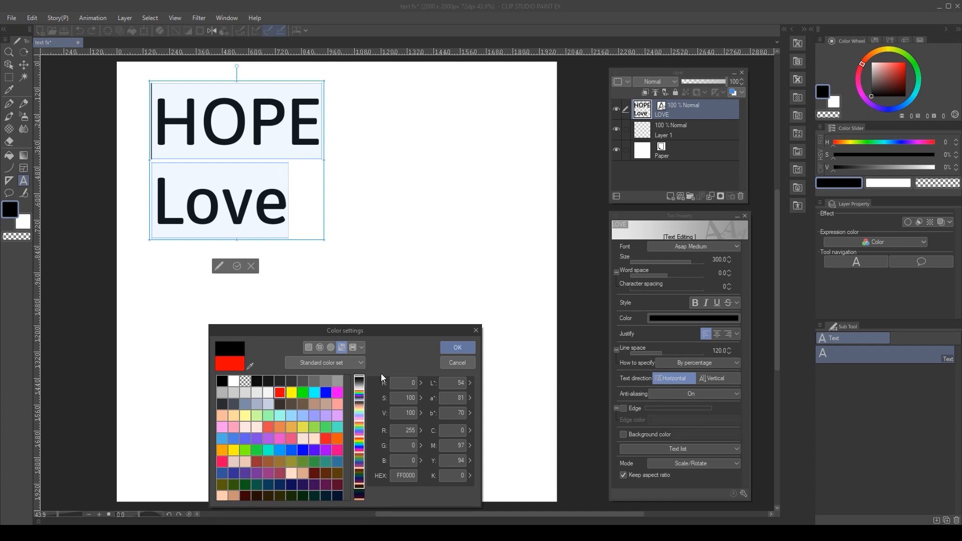
left_click(457, 348)
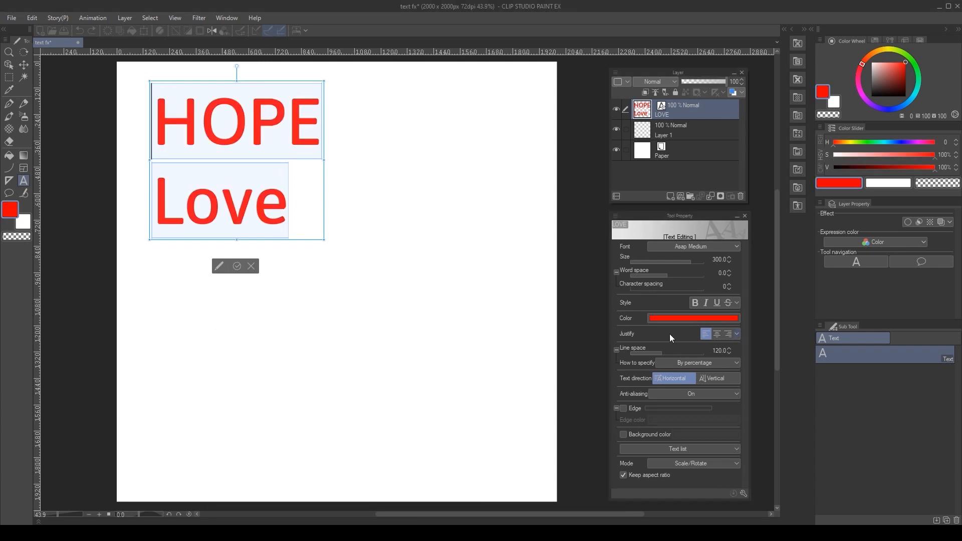
Set the text's line space to 94.5 and try centre and right justification before returning to left.
left_click_drag(673, 352, 658, 352)
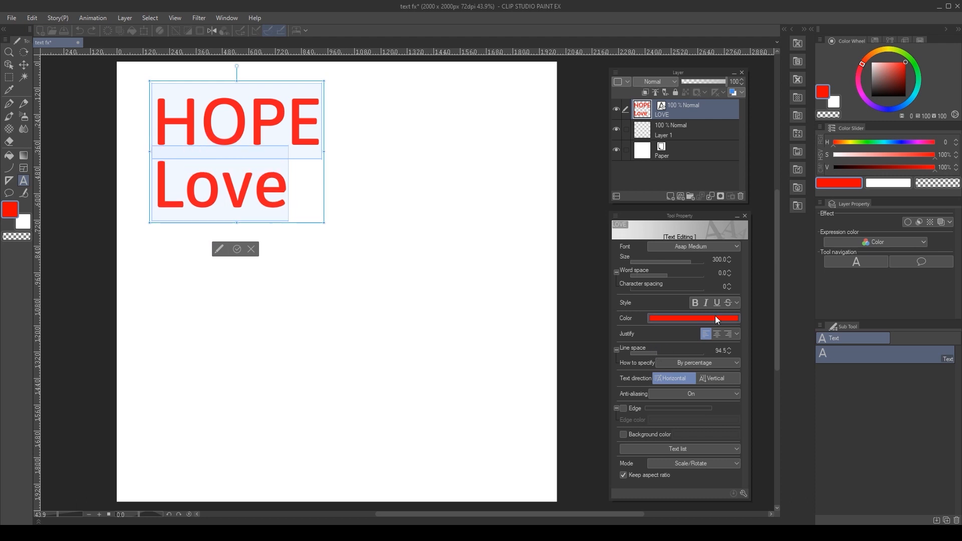
left_click(718, 335)
left_click(731, 335)
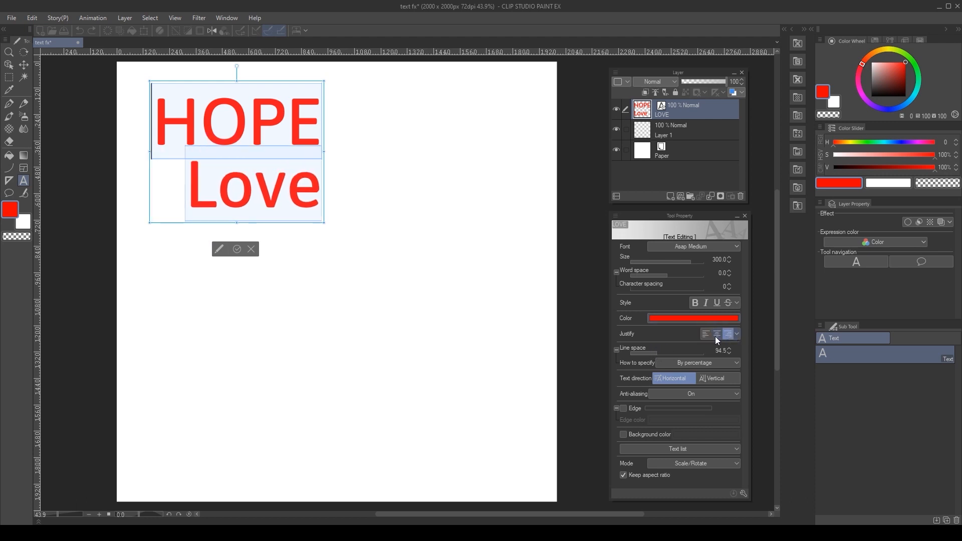
left_click(706, 335)
Set the text's word space to -0.4, its size to 294.7 and its character spacing to 37.
mouse_move(669, 275)
left_mouse_down()
mouse_move(699, 277)
mouse_move(656, 275)
left_mouse_up()
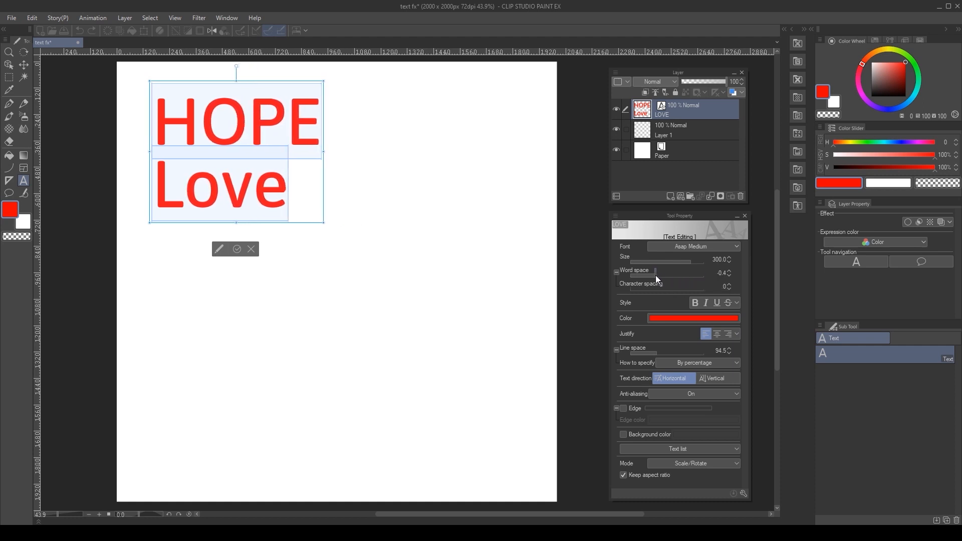
left_click(683, 262)
left_click_drag(703, 266, 657, 287)
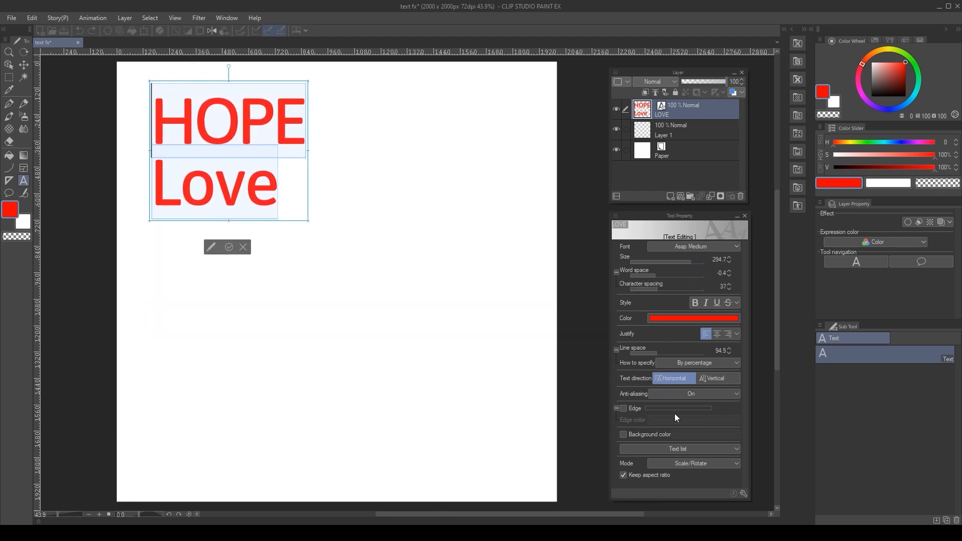
Try a black background colour and a white edge of 10 on the HOPE Love text.
left_click(624, 435)
left_click(624, 435)
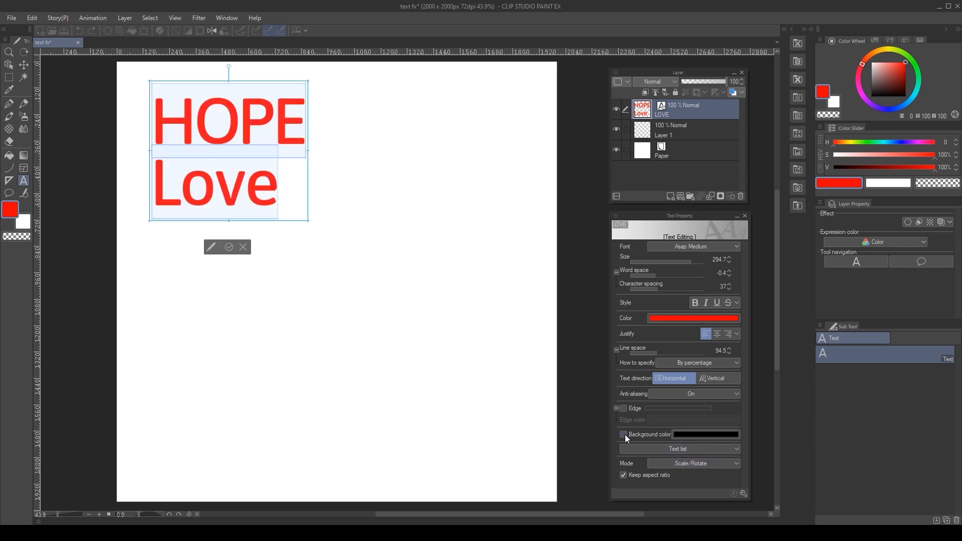
left_click(625, 433)
left_click(624, 408)
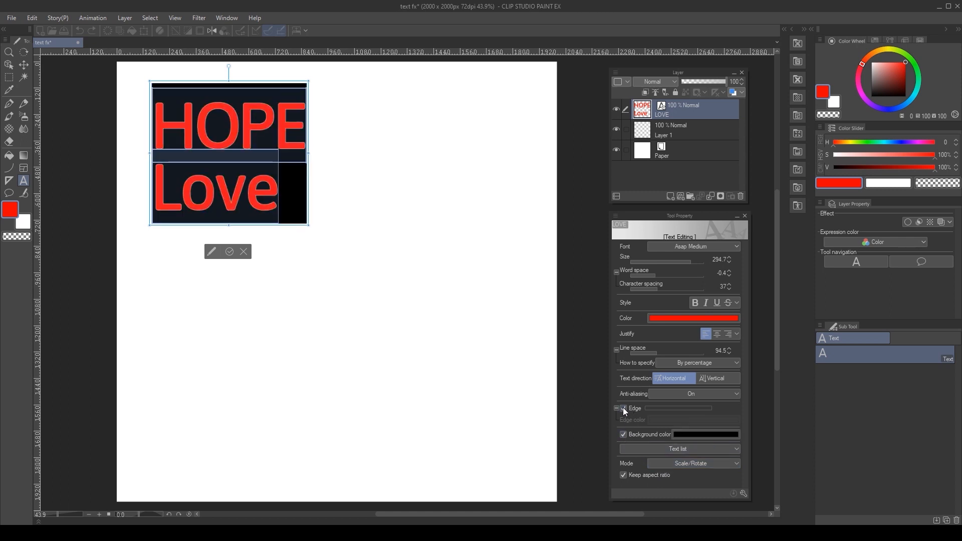
left_click(657, 408)
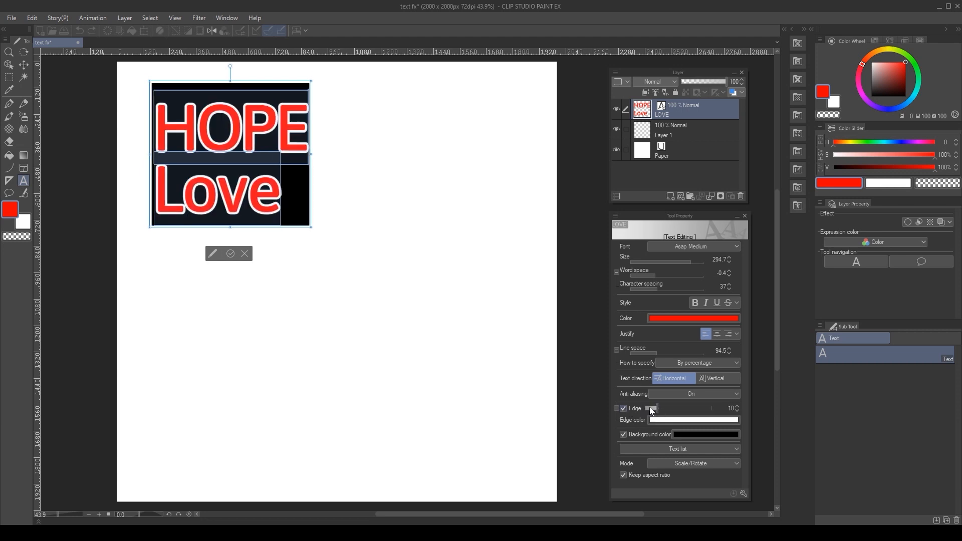
left_click(624, 408)
left_click(624, 435)
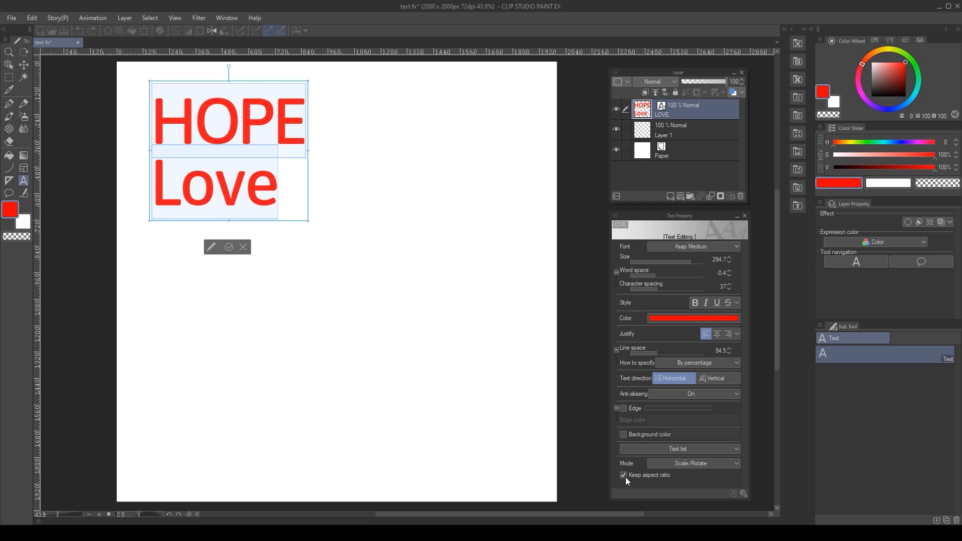
Rotate the HOPE Love text slightly counterclockwise and move it nearer the centre of the canvas with the Object tool.
mouse_move(312, 221)
left_mouse_down()
mouse_move(322, 198)
mouse_move(331, 233)
mouse_move(318, 230)
left_mouse_up()
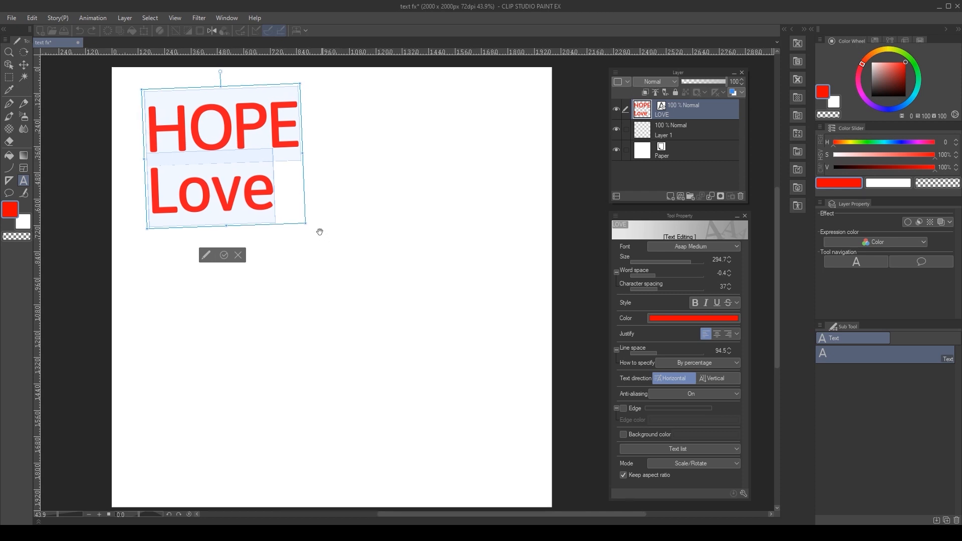
left_click(225, 257)
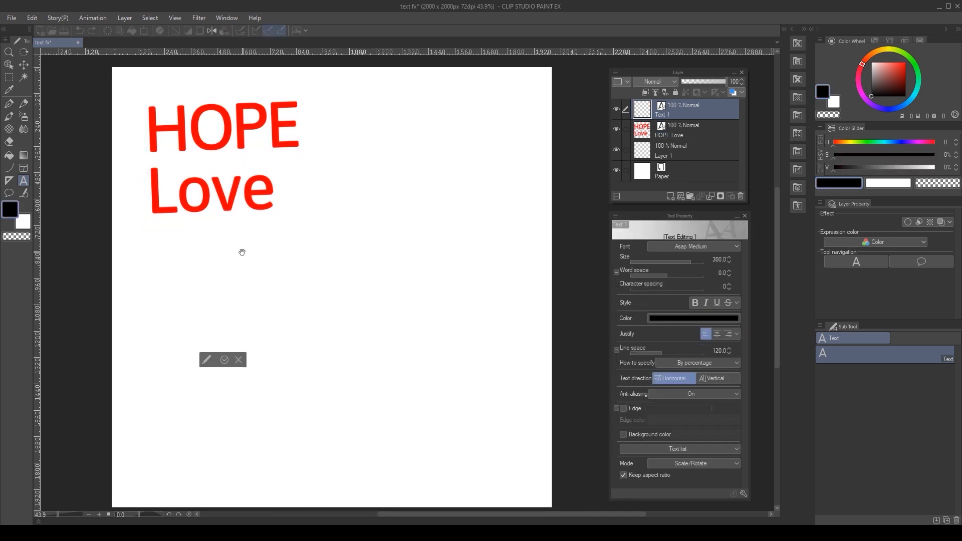
left_click(25, 62)
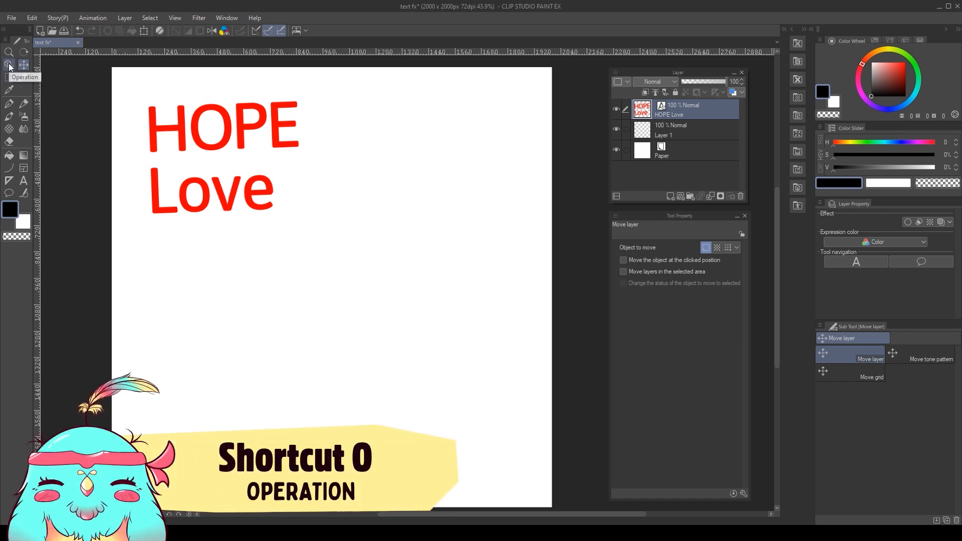
key("o")
left_click_drag(230, 142, 301, 214)
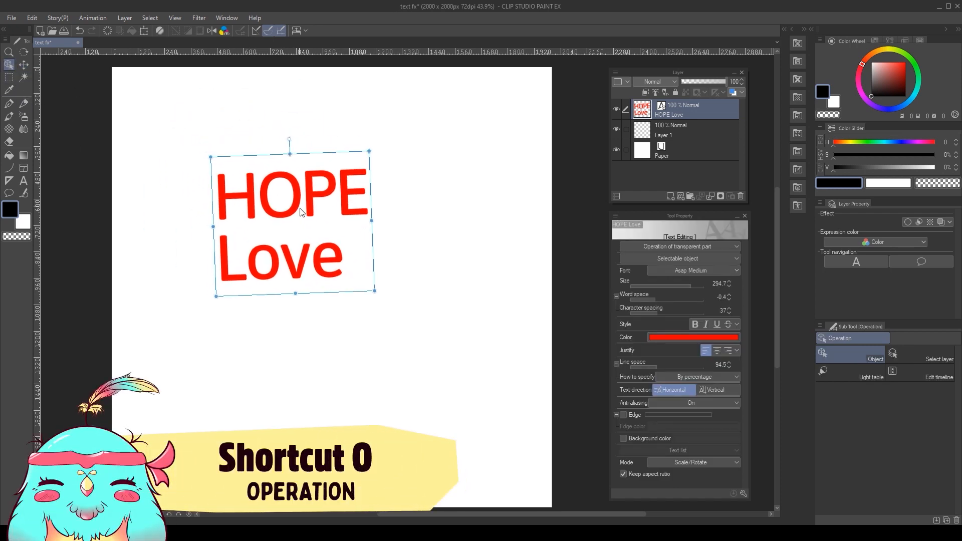
Change the HOPE Love text's font to Bobby Jones Soft Regular.
left_click(688, 271)
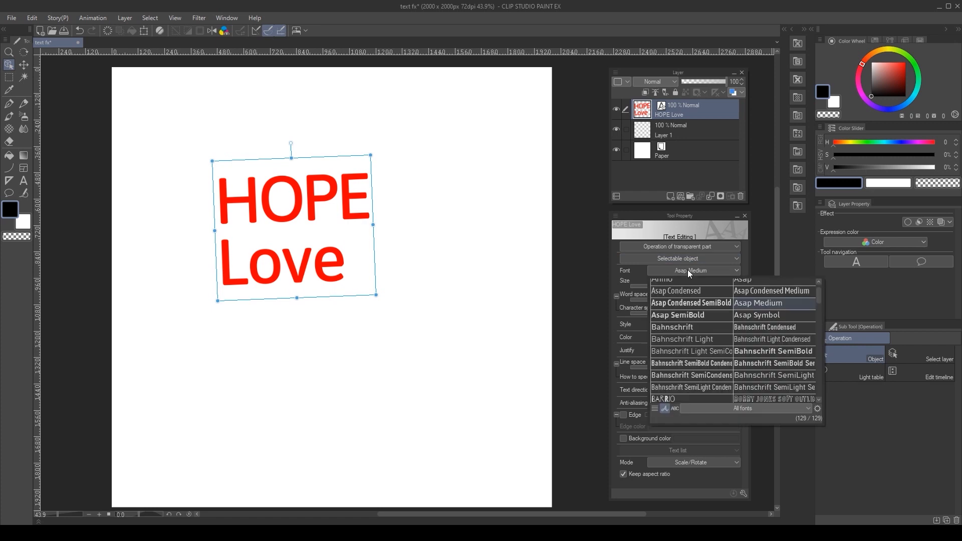
scroll(703, 331, "down", 3)
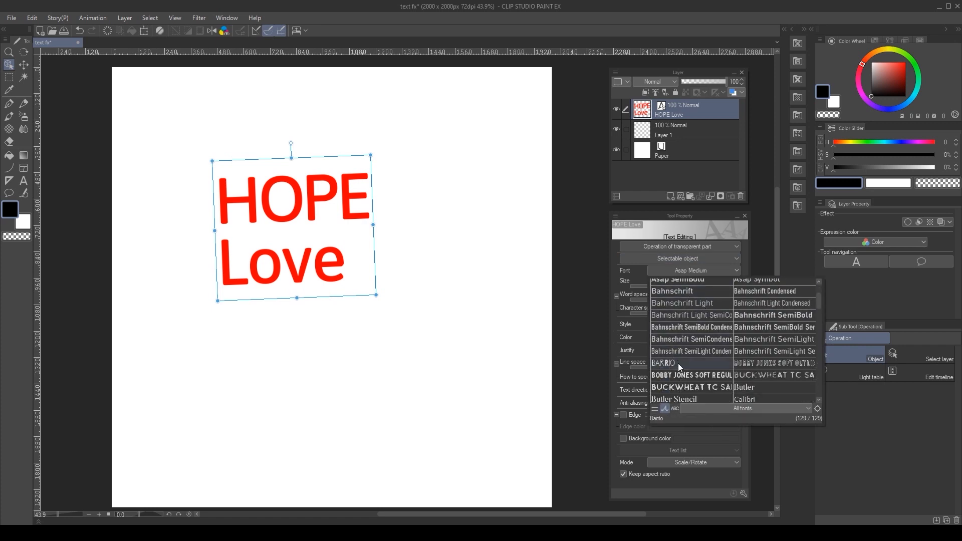
left_click(679, 375)
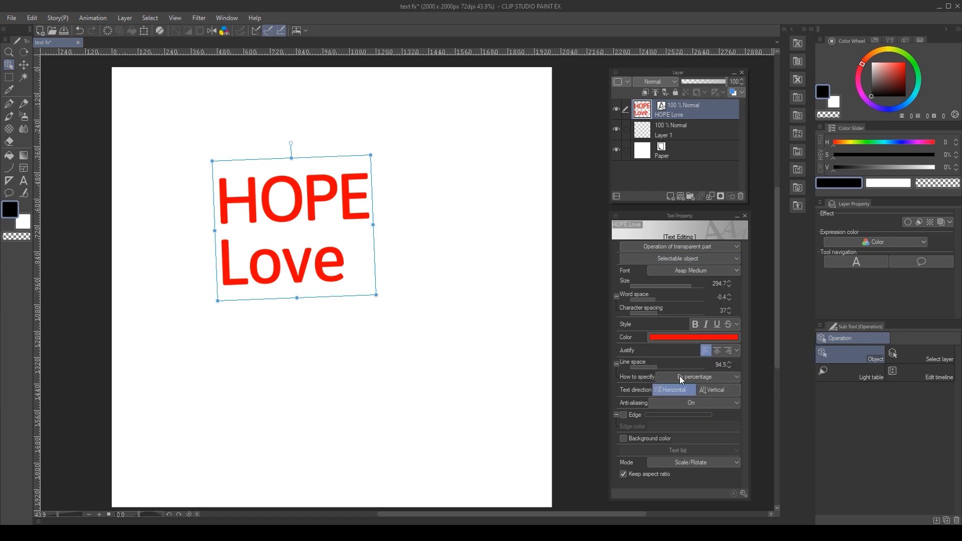
Colour the HOPE Love text cyan (00FFFF) and move it back towards the canvas's upper-left corner.
left_click(688, 337)
left_click(315, 392)
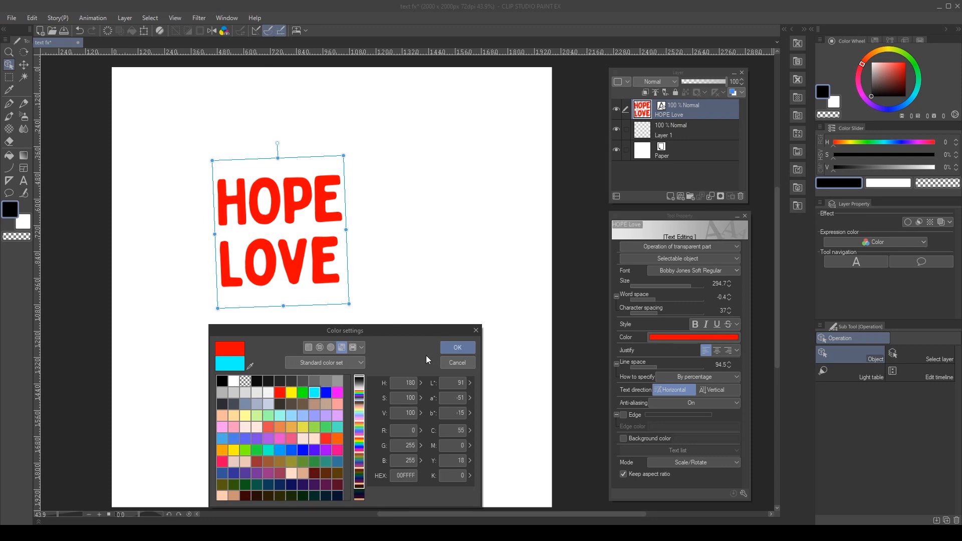
left_click(458, 346)
left_click_drag(291, 202, 226, 149)
Set the Text tool to a magenta (FF00FF) user color and change the main drawing colour to red.
left_click(23, 181)
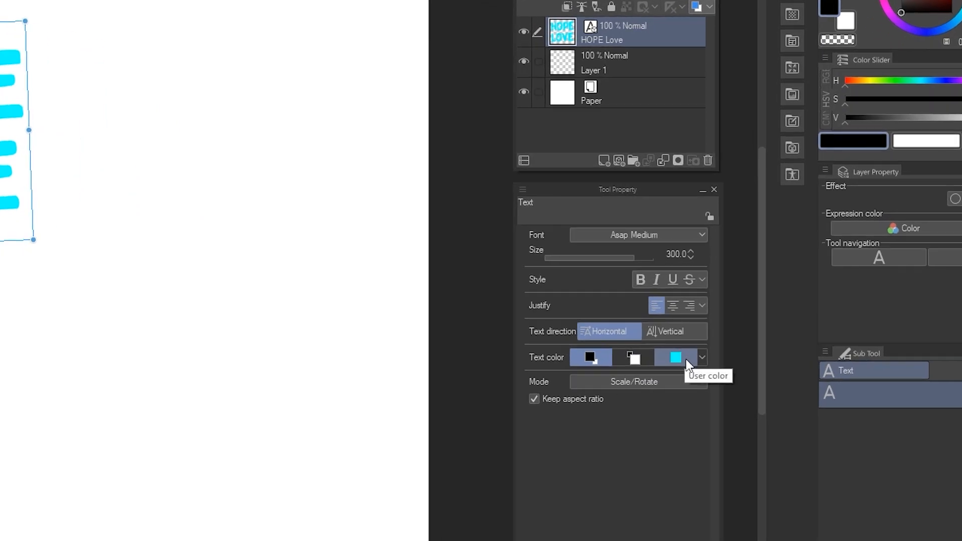
left_click(685, 358)
left_click(703, 358)
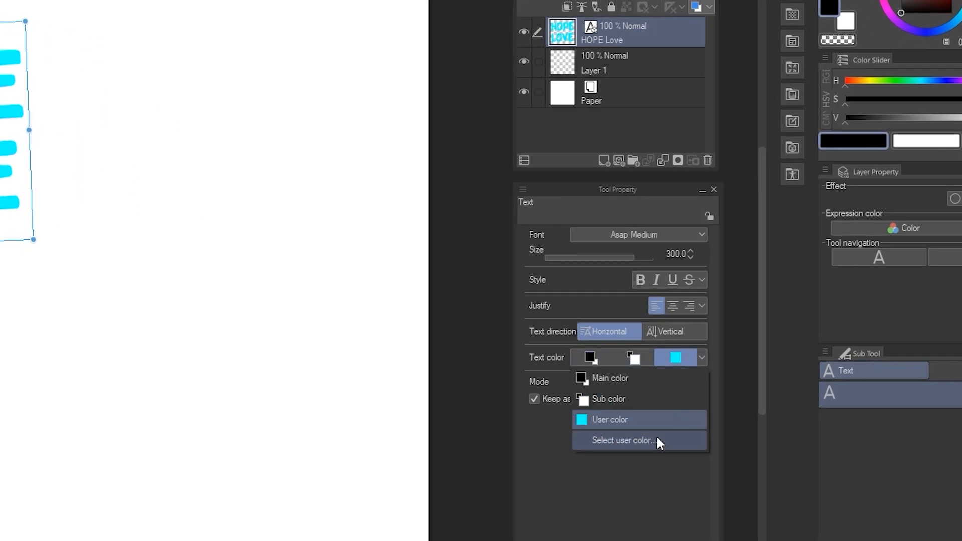
left_click(656, 439)
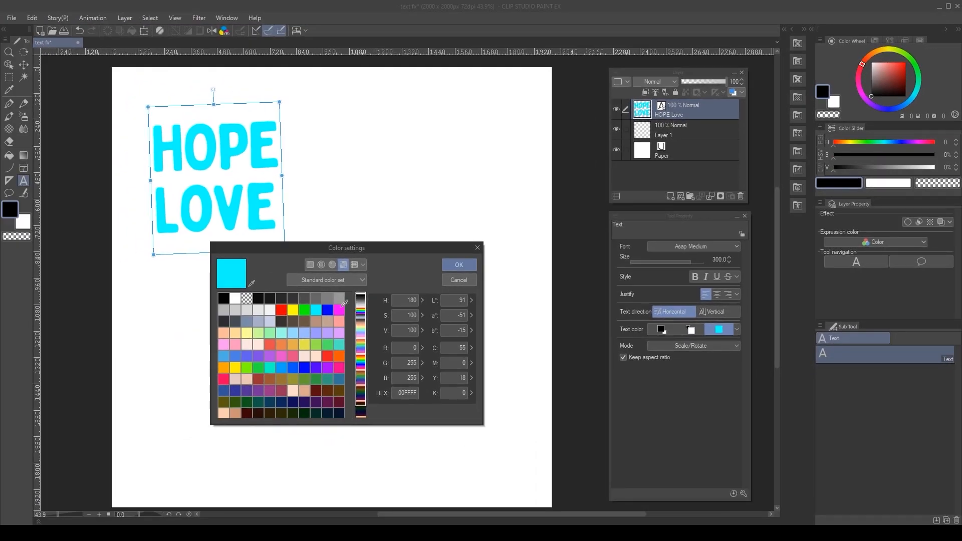
left_click(227, 421)
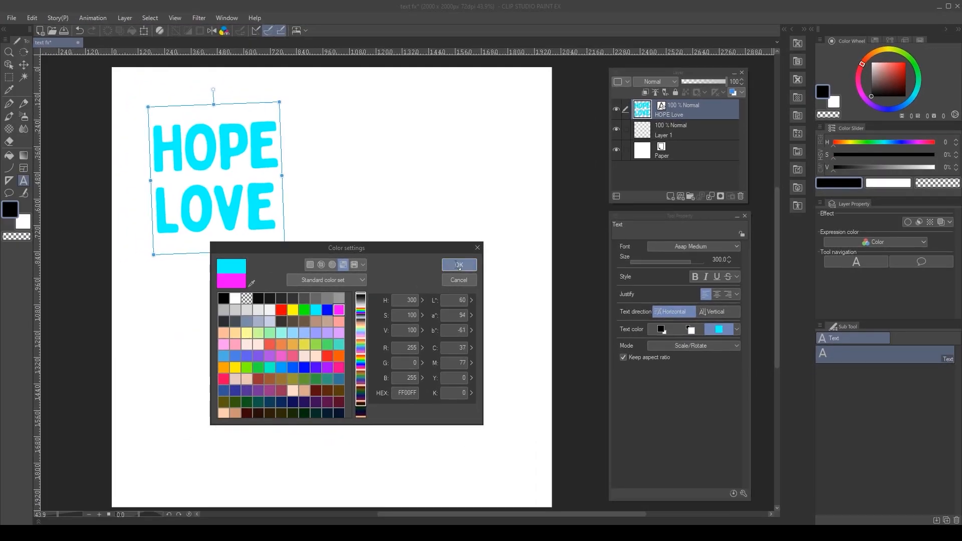
left_click(457, 264)
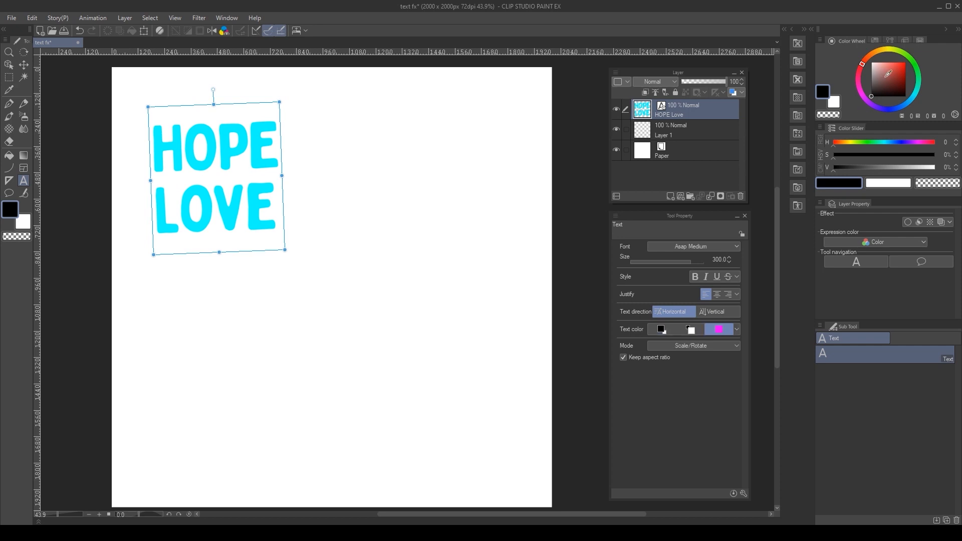
left_click_drag(889, 73, 906, 62)
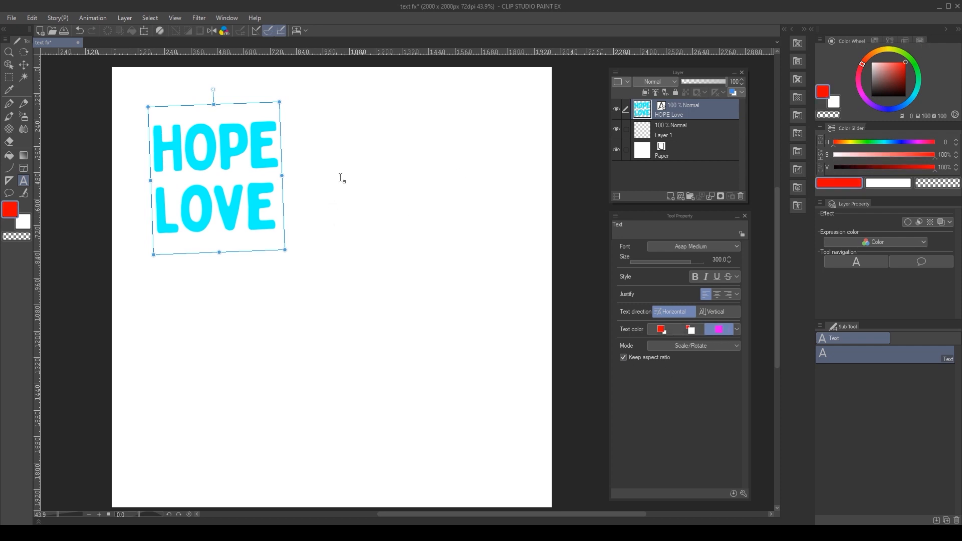
Add the separate text "RED" on the canvas and move it up beside the word HOPE.
left_click(357, 223)
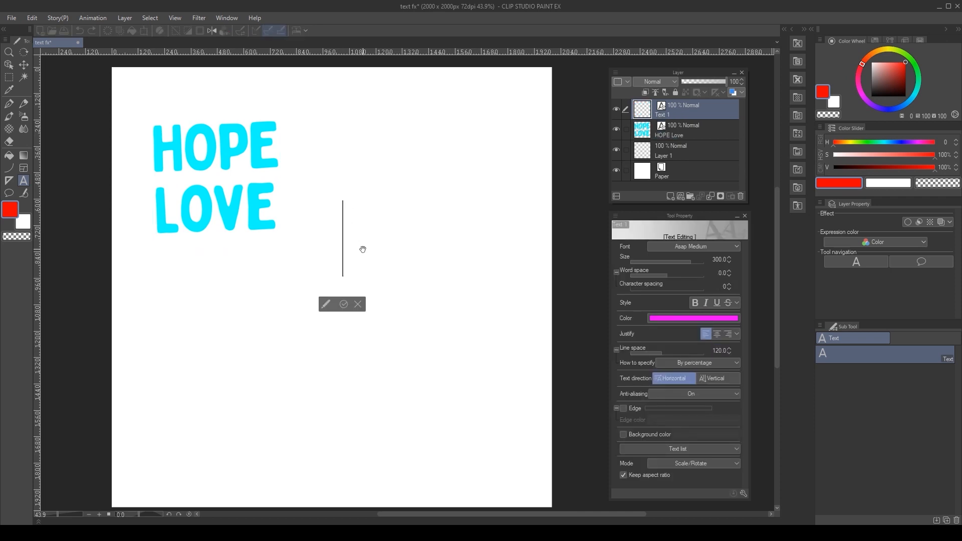
type("RED")
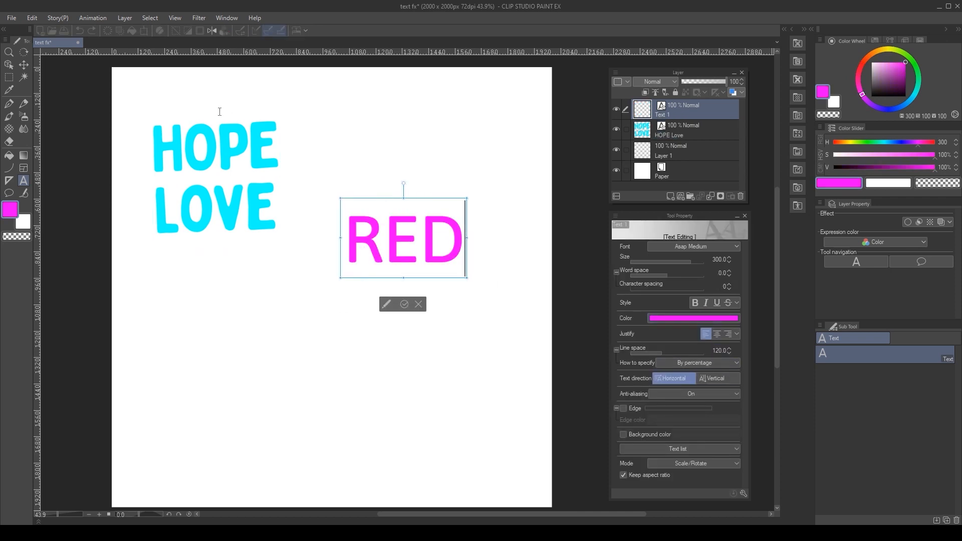
left_click(404, 304)
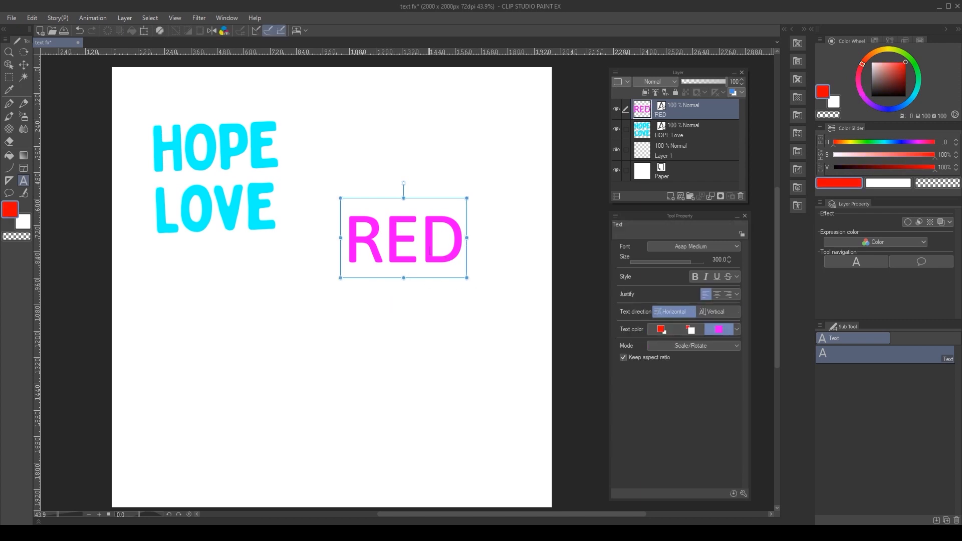
key("o")
left_click_drag(428, 236, 382, 144)
Try the bold, italic, underline and strikethrough styles on the RED text.
left_click(695, 325)
left_click(695, 325)
left_click(706, 325)
left_click(707, 325)
left_click(716, 325)
left_click(717, 325)
left_click(729, 325)
left_click(730, 327)
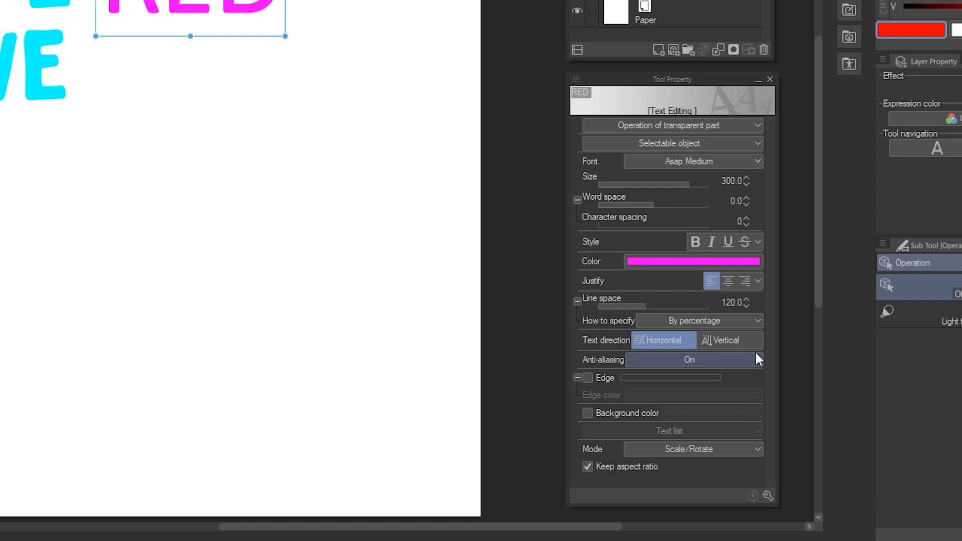
left_click(770, 495)
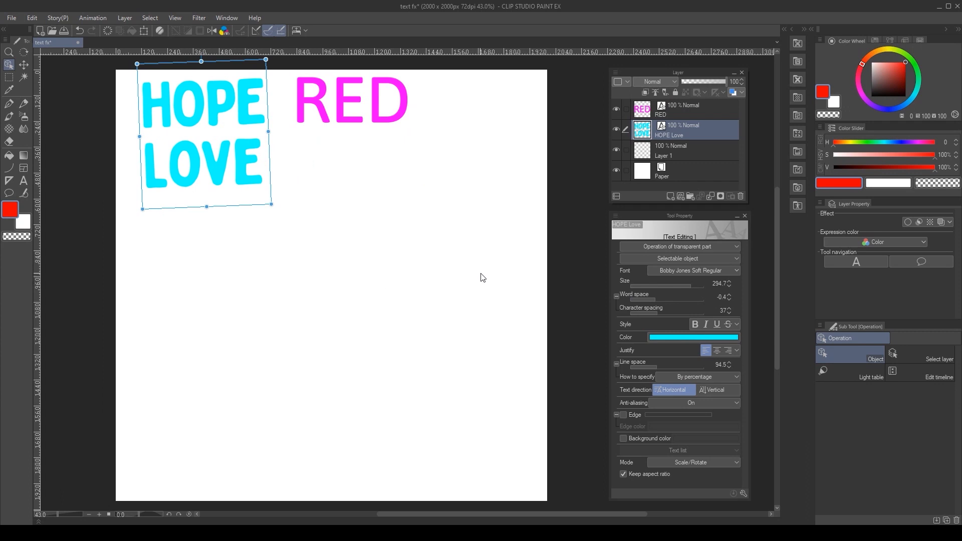
Create a new font list named "my fonts" in the font list settings.
left_click(686, 271)
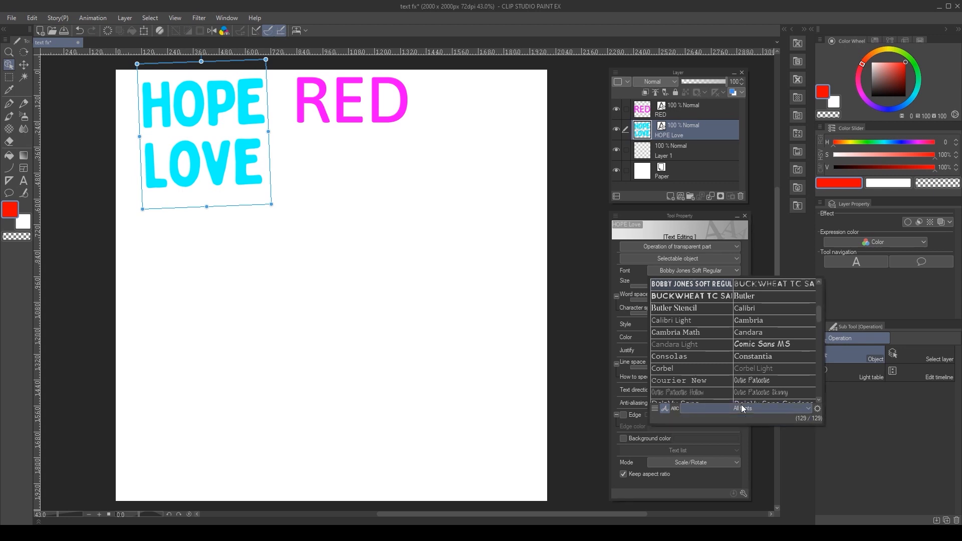
left_click(818, 409)
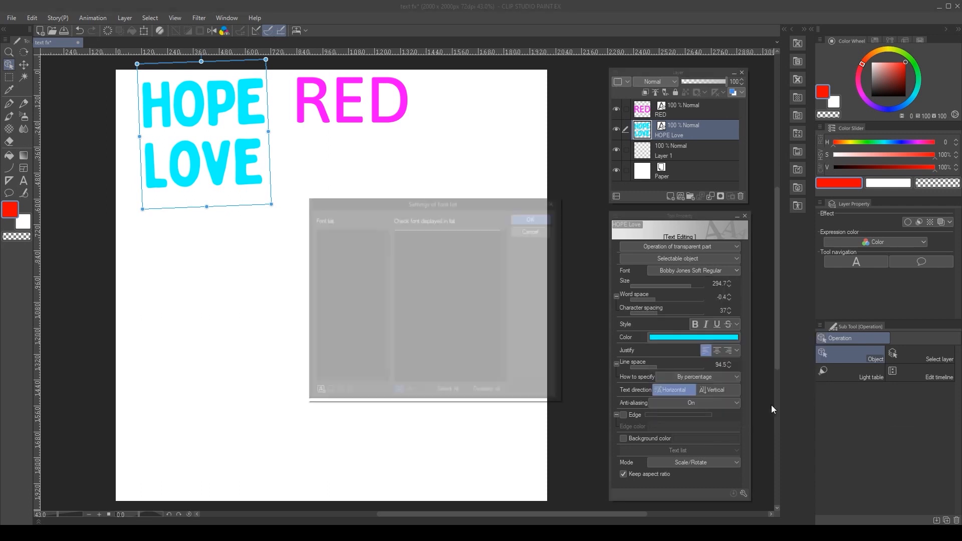
left_click(318, 392)
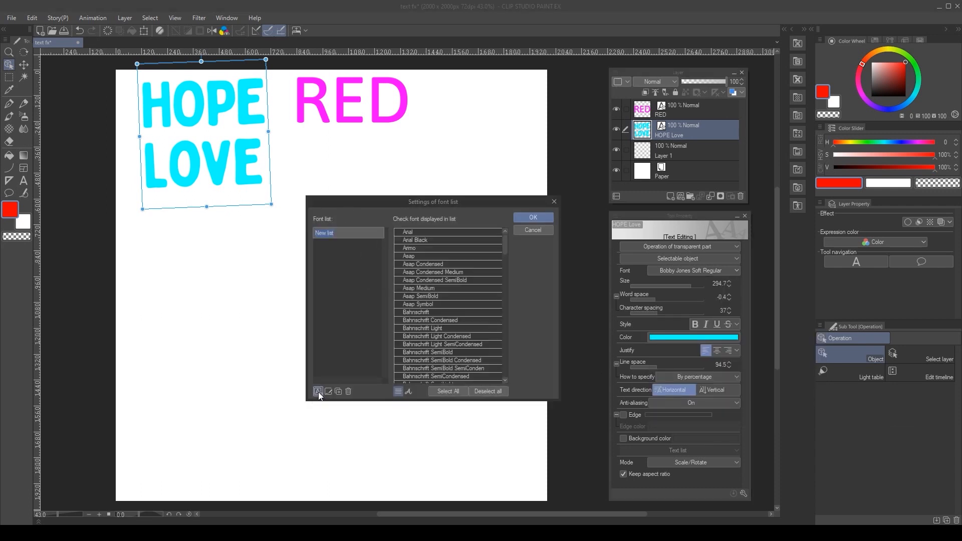
type("my fonts")
key("Return")
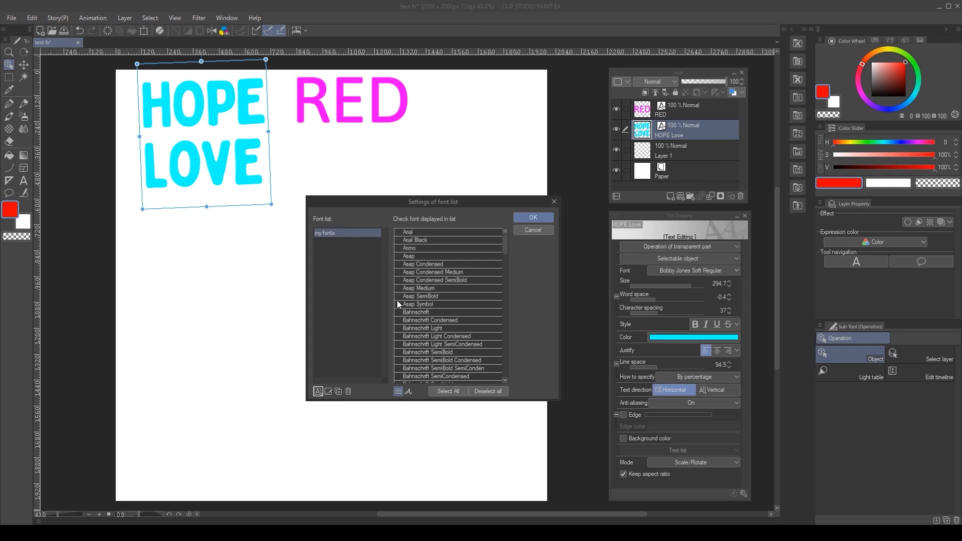
Include Consolas among the fonts of the "my fonts" list and save the font list settings.
scroll(397, 310, "down", 5)
scroll(395, 349, "down", 3)
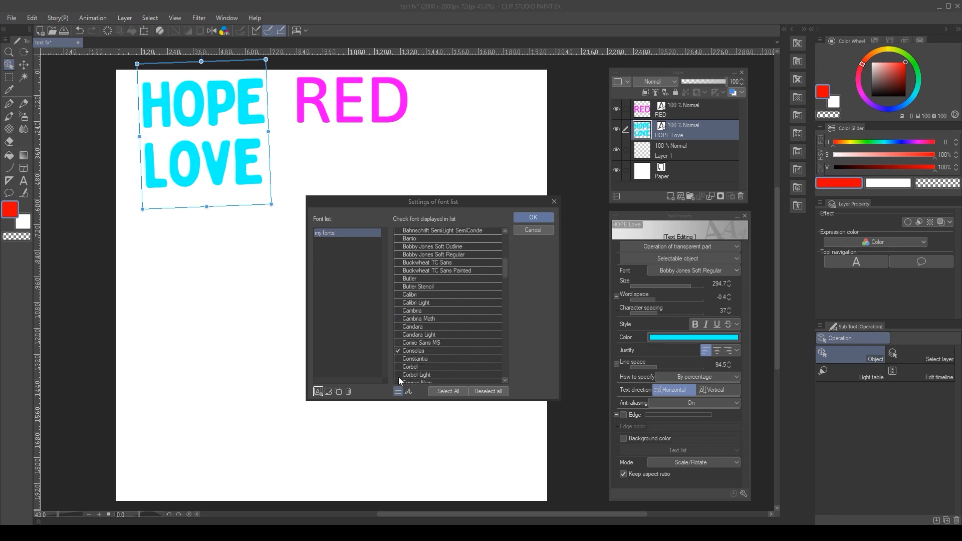
left_click(527, 217)
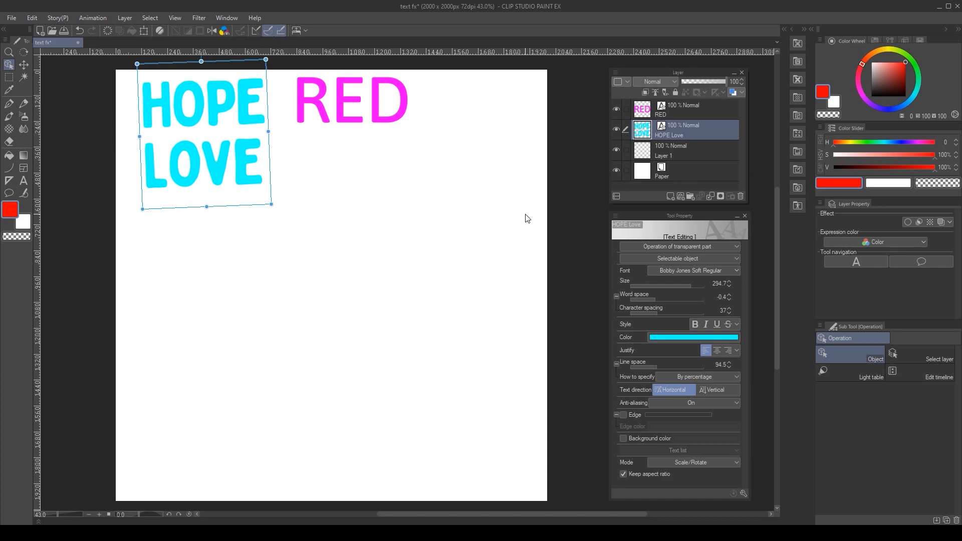
Move the HOPE LOVE text down the canvas and pick a font for it from the "my fonts" list.
left_click_drag(242, 107, 279, 199)
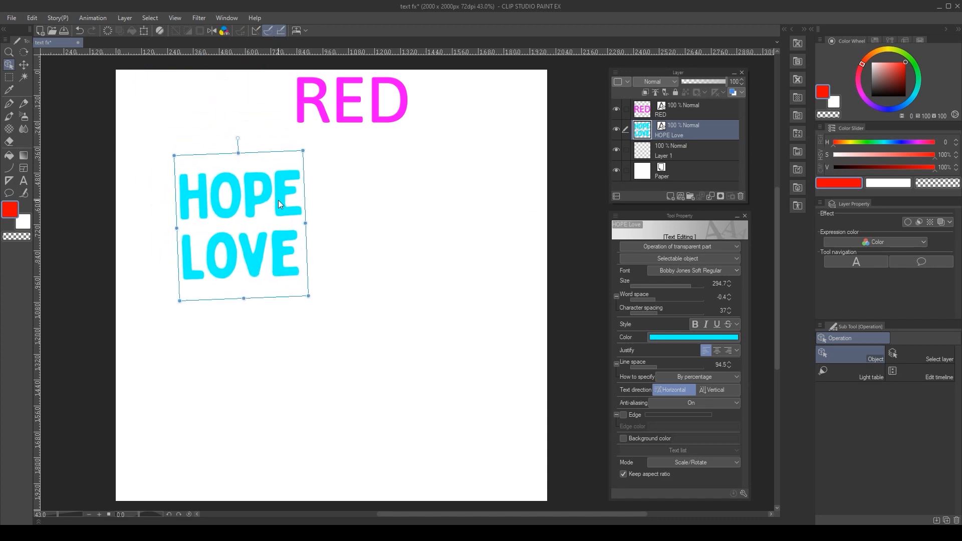
left_click(687, 269)
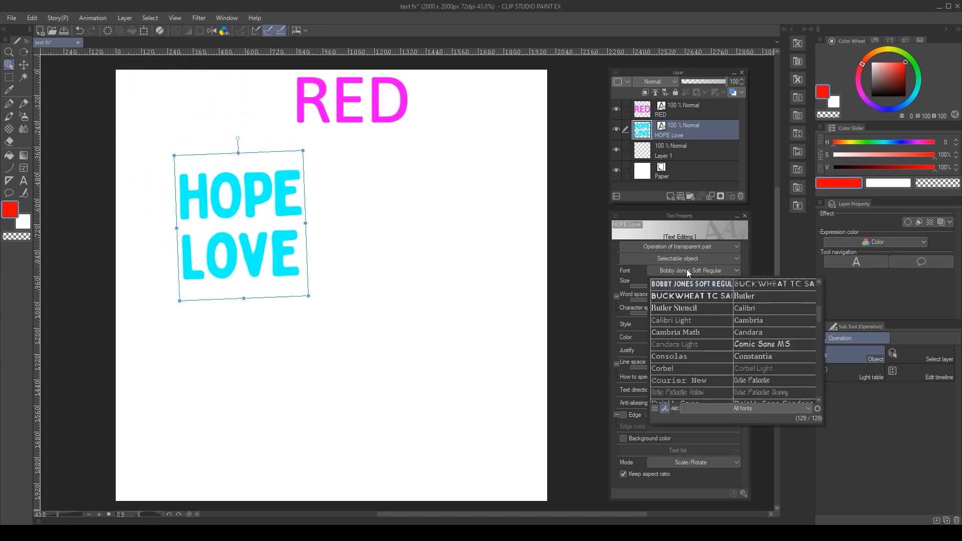
scroll(703, 338, "down", 1)
scroll(703, 338, "up", 5)
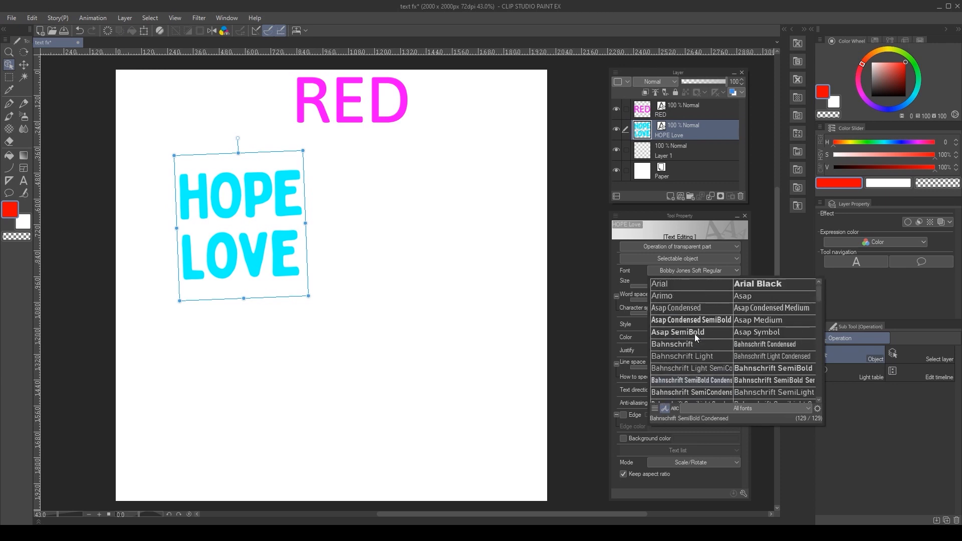
left_click(716, 409)
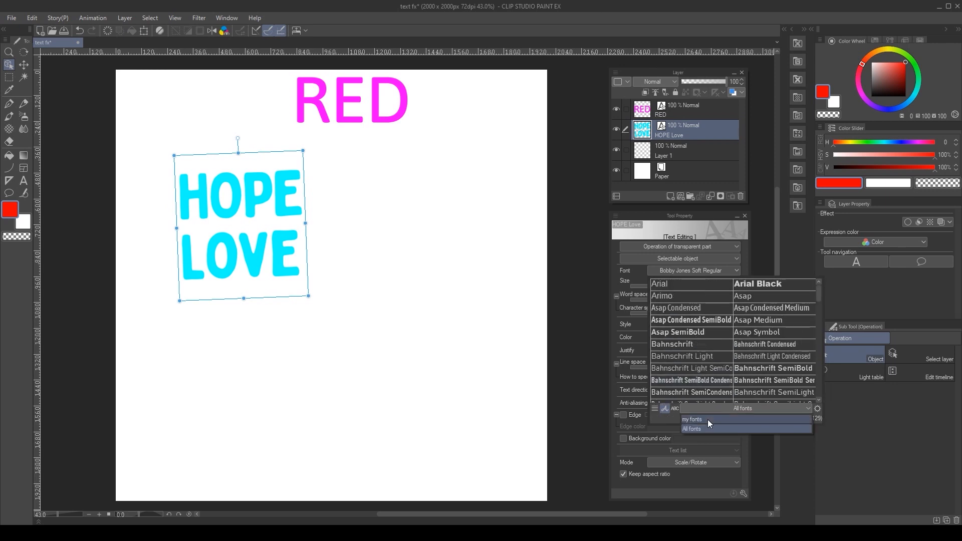
left_click(708, 419)
left_click(709, 284)
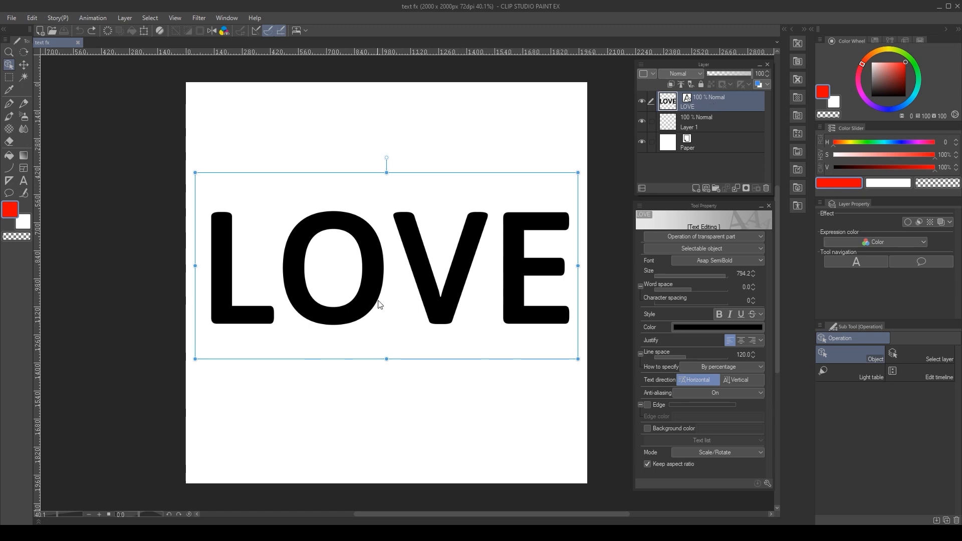
Convert the LOVE text layer to a file object using the Drawing area and keeping the original layer.
right_click(724, 104)
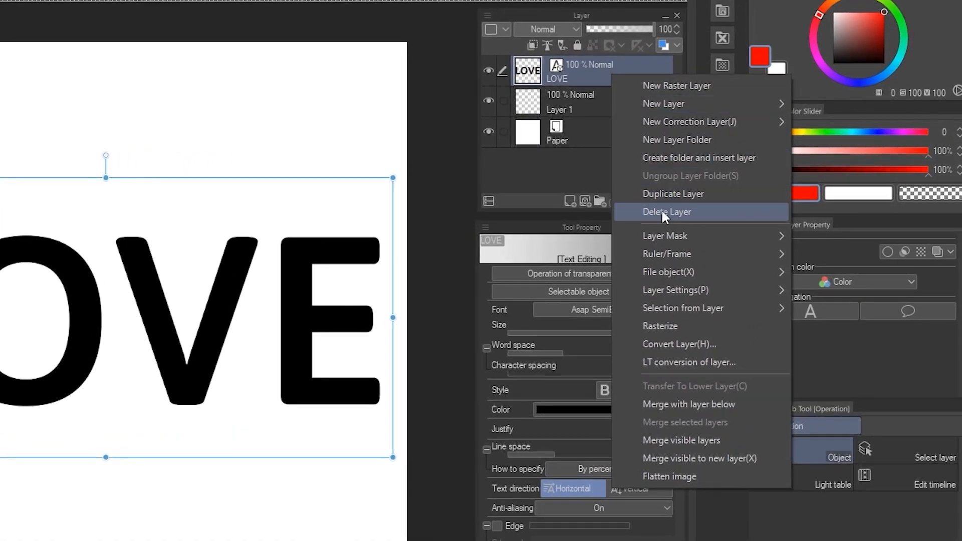
mouse_move(679, 271)
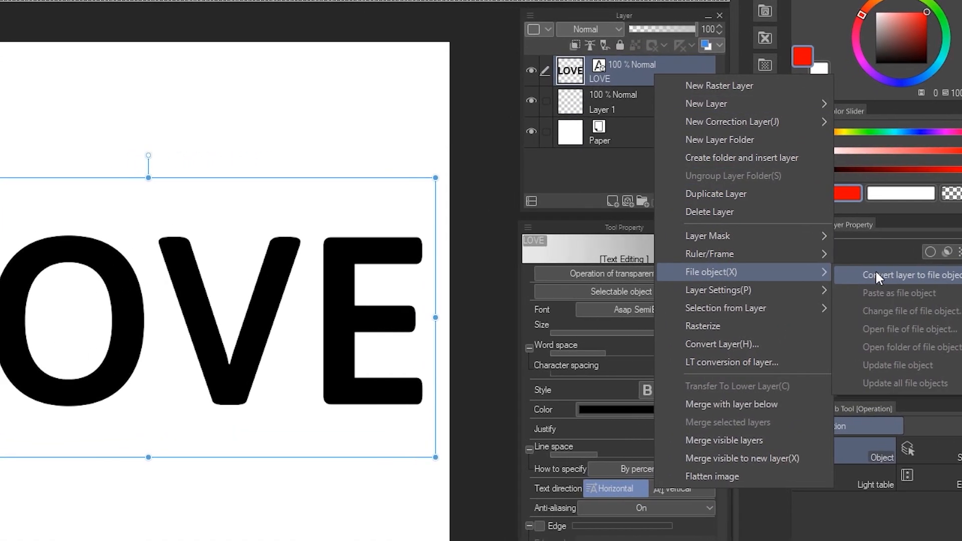
left_click(960, 273)
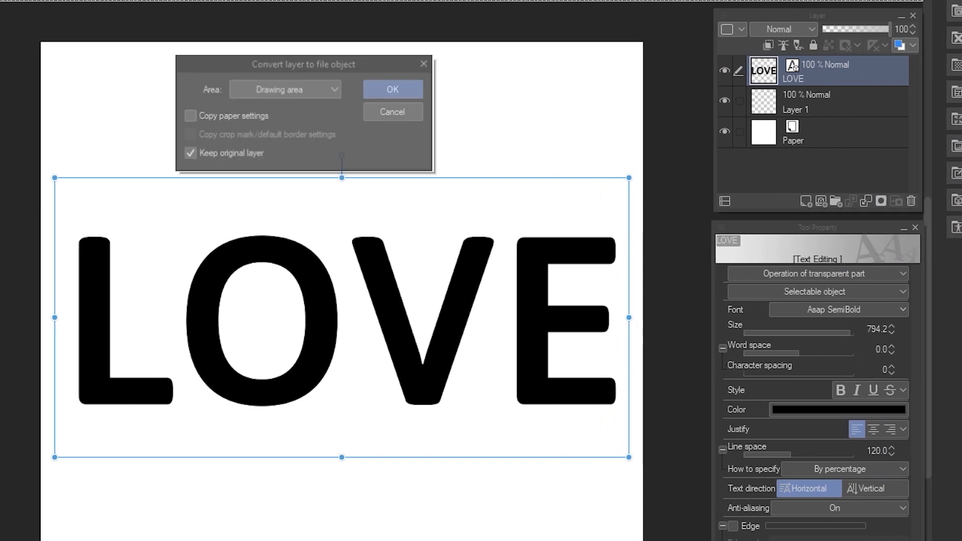
left_click_drag(304, 67, 369, 59)
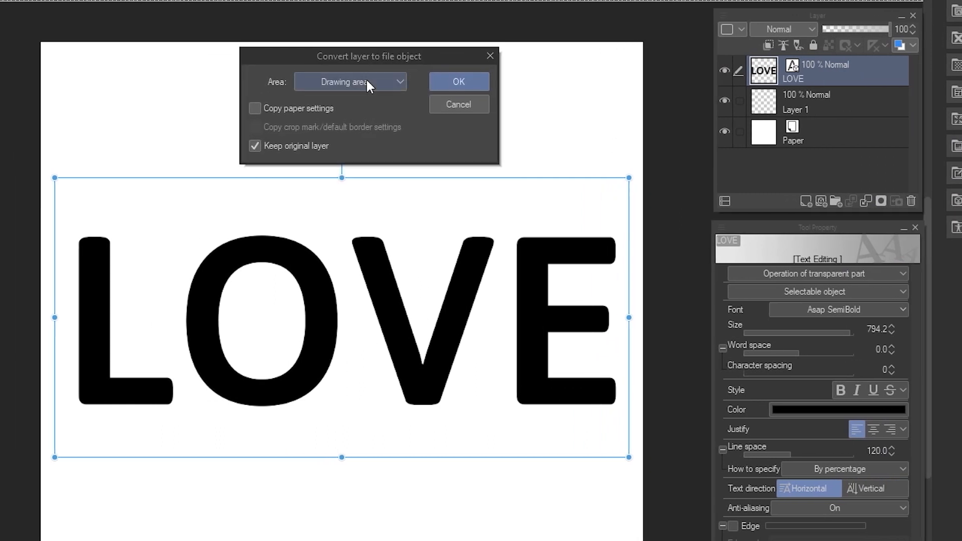
left_click(358, 78)
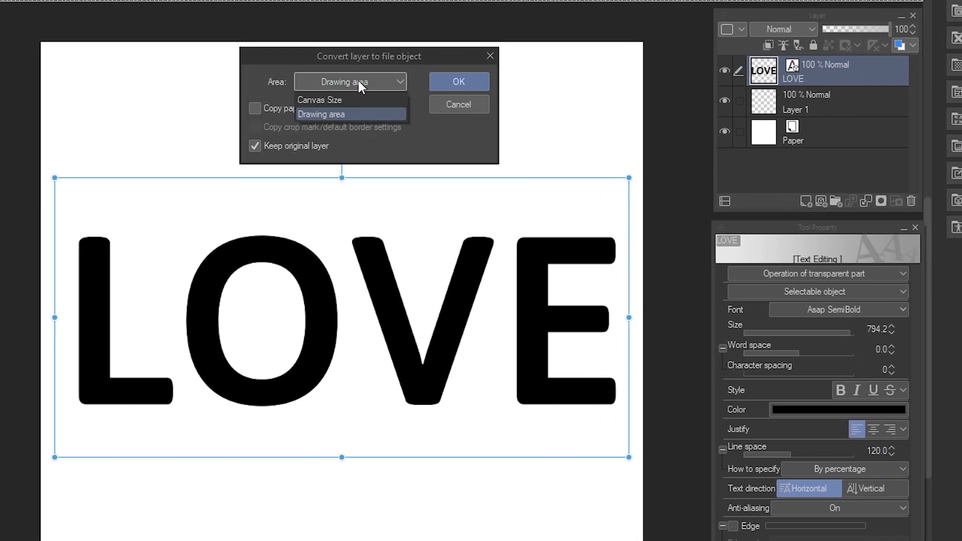
left_click(358, 80)
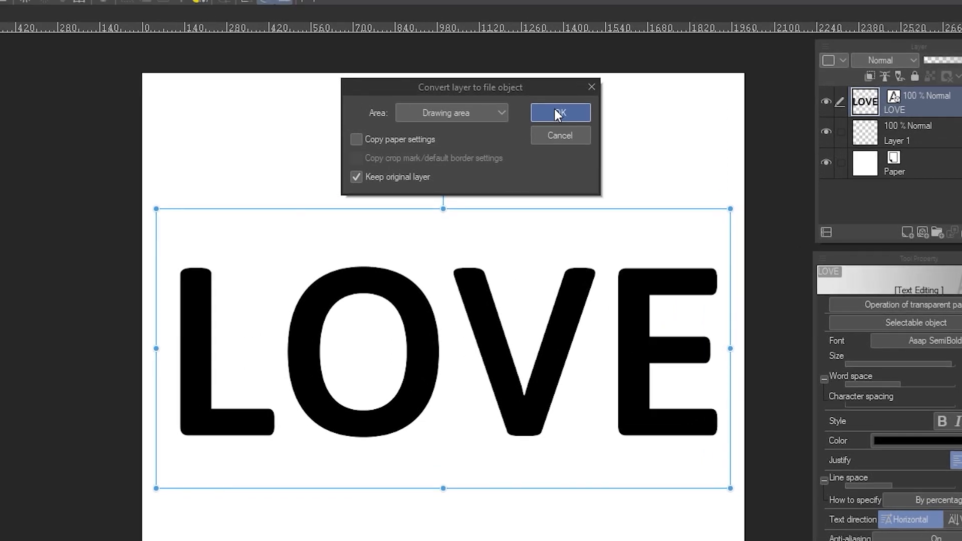
left_click(559, 114)
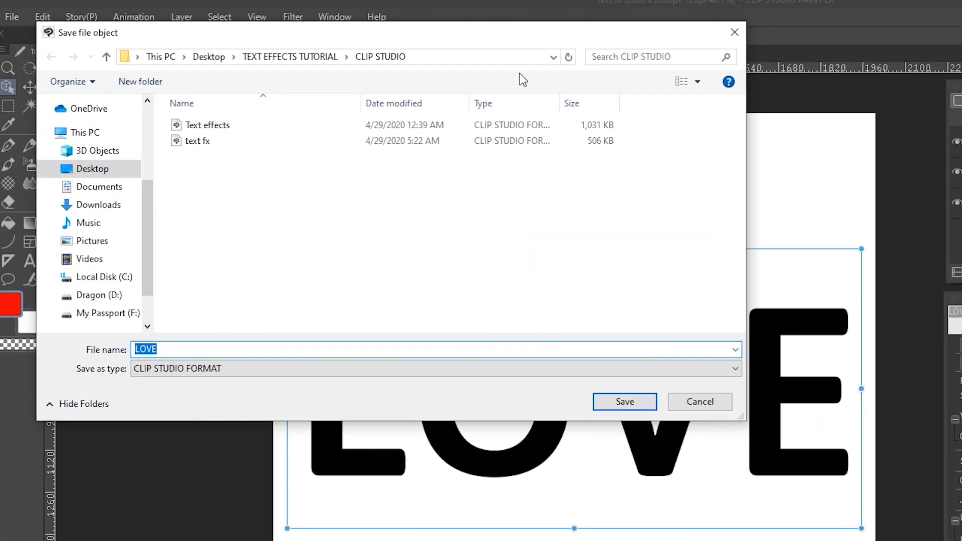
Save the file object as LOVE in CLIP STUDIO FORMAT and dismiss the notice about the new layer.
left_click(650, 404)
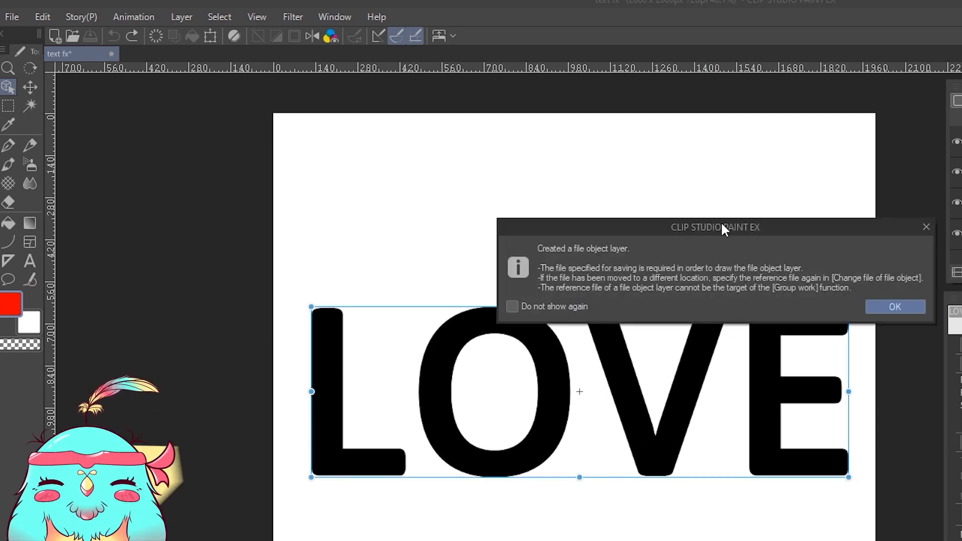
left_click_drag(603, 178, 588, 178)
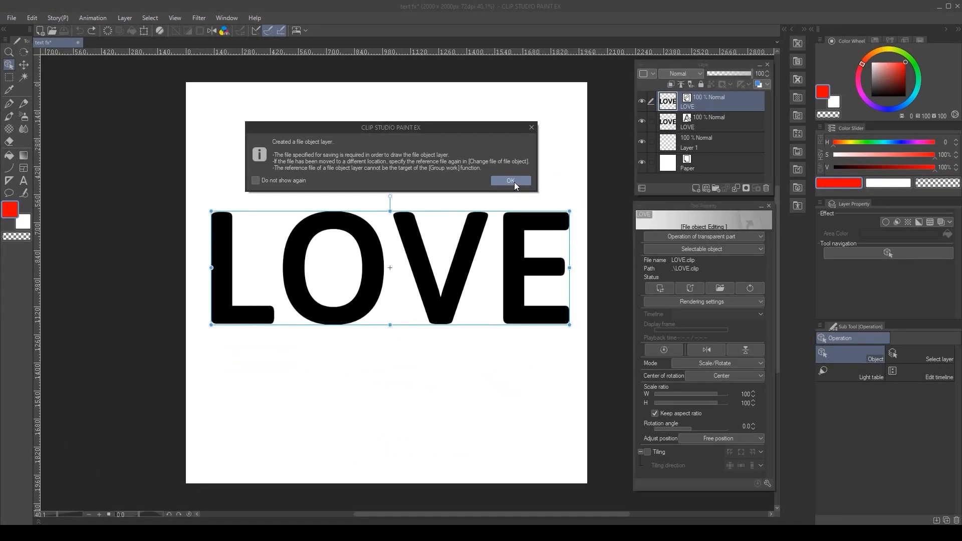
left_click(515, 182)
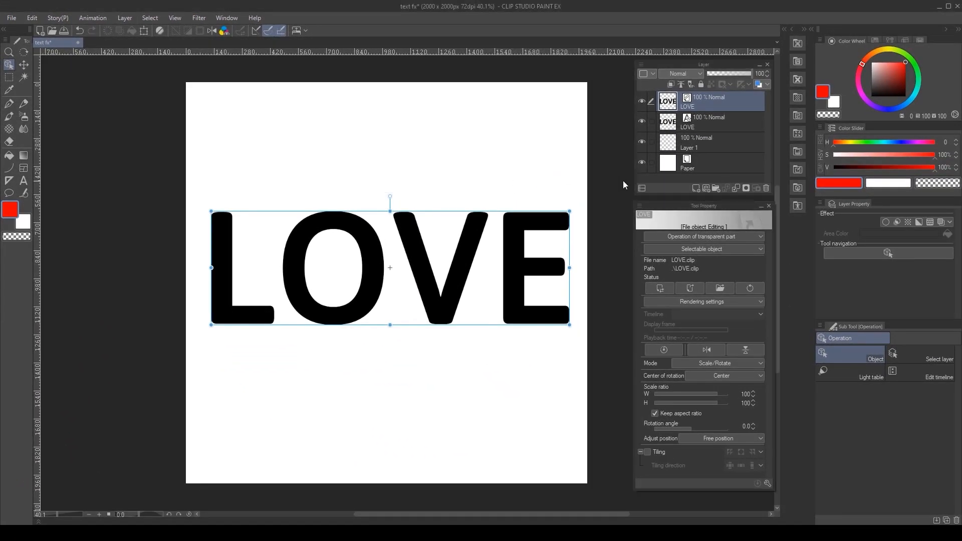
Move the original LOVE text down below the file object's lettering and reselect the file object layer.
left_click(711, 126)
left_click_drag(437, 310, 443, 432)
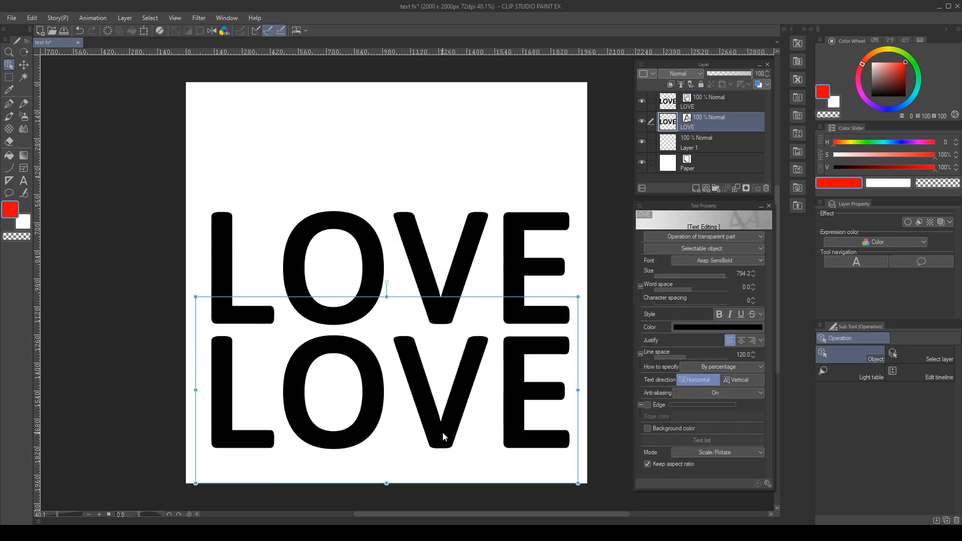
left_click(719, 99)
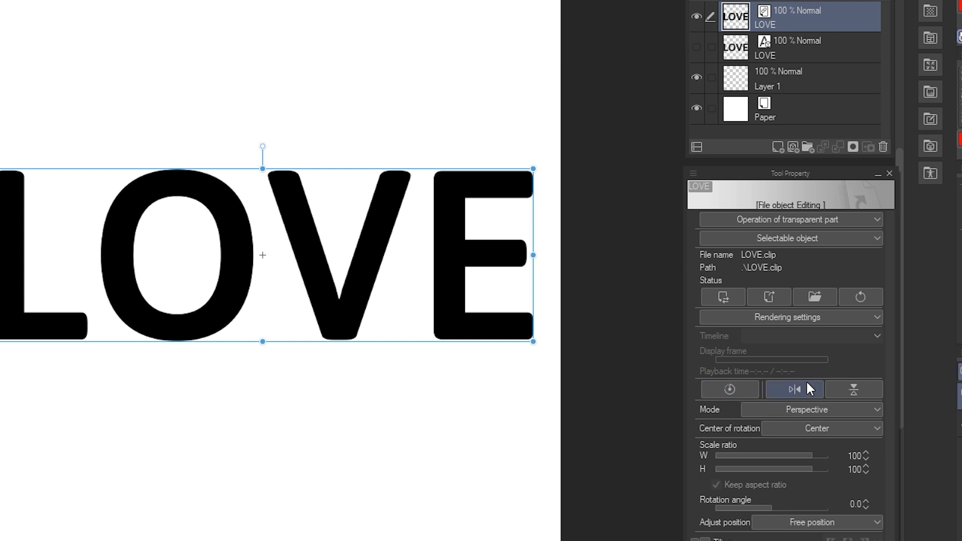
Open the file object's source file LOVE and change its canvas size to 2000 × 700 px.
left_click(767, 297)
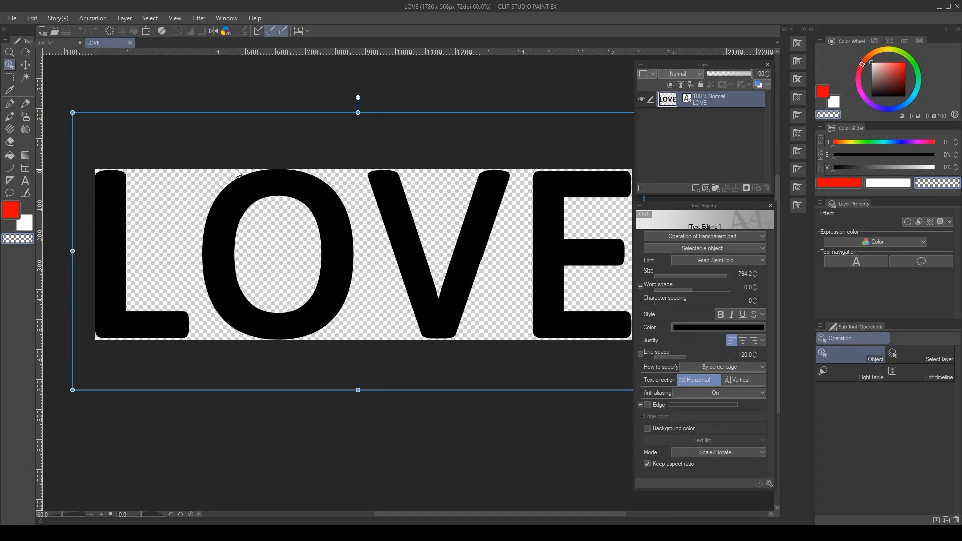
scroll(237, 173, "down", 4)
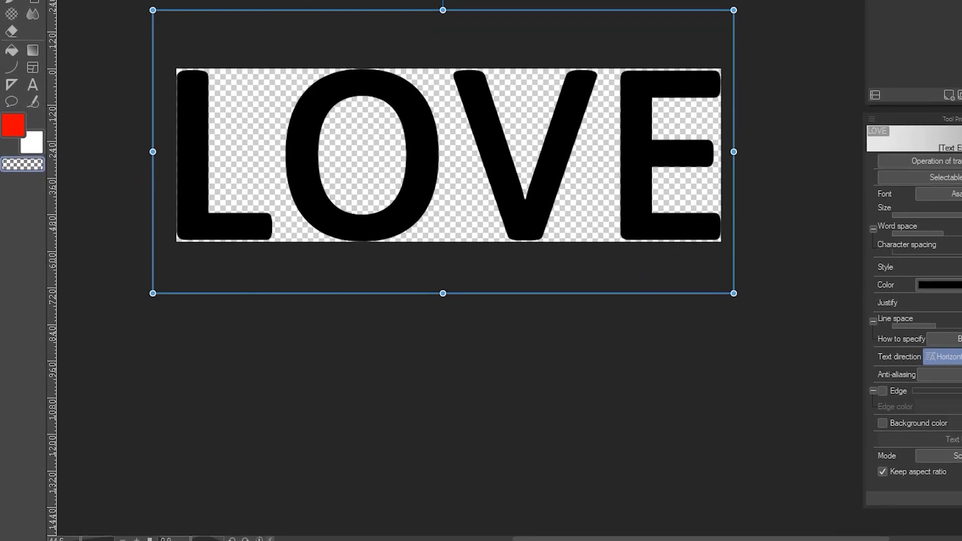
left_click(39, 0)
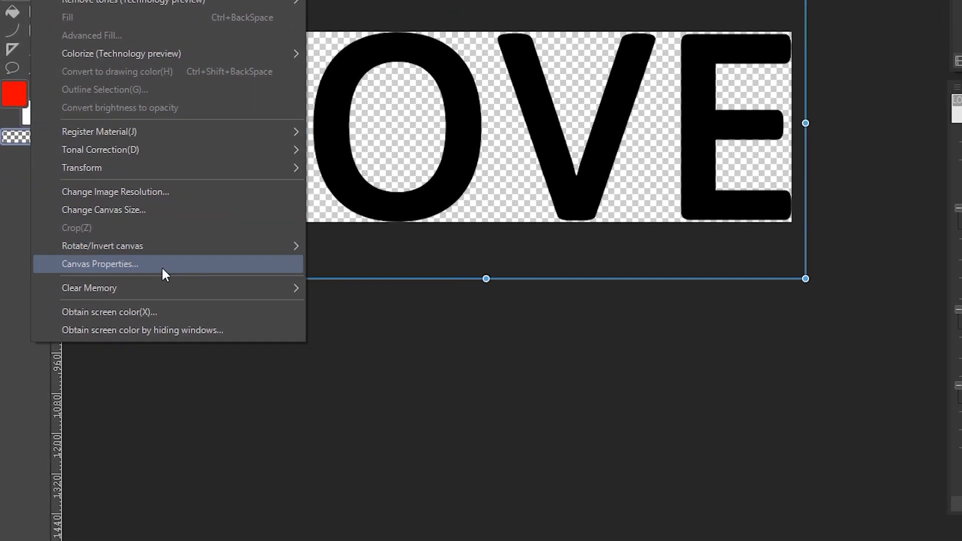
left_click(163, 265)
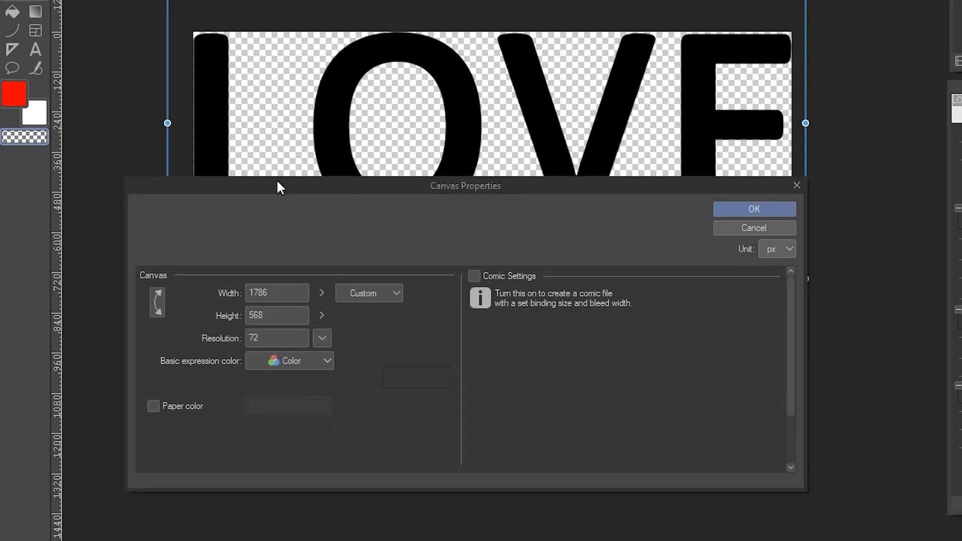
double_click(264, 287)
type("2000")
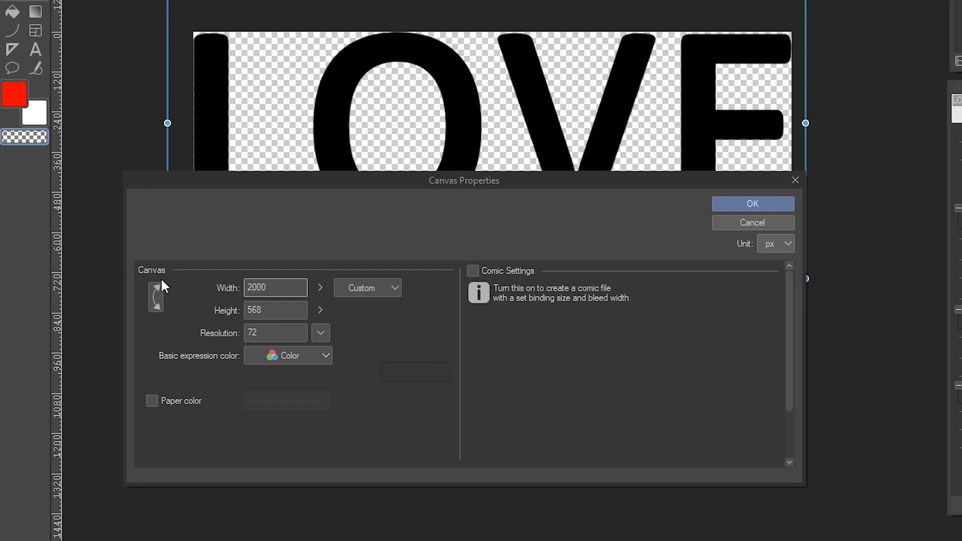
key("Tab")
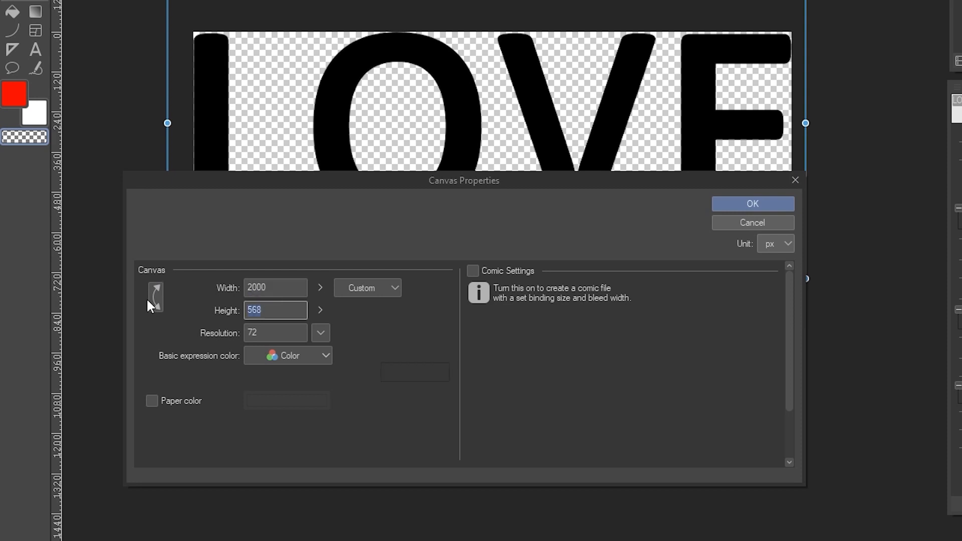
type("7000")
key("BackSpace")
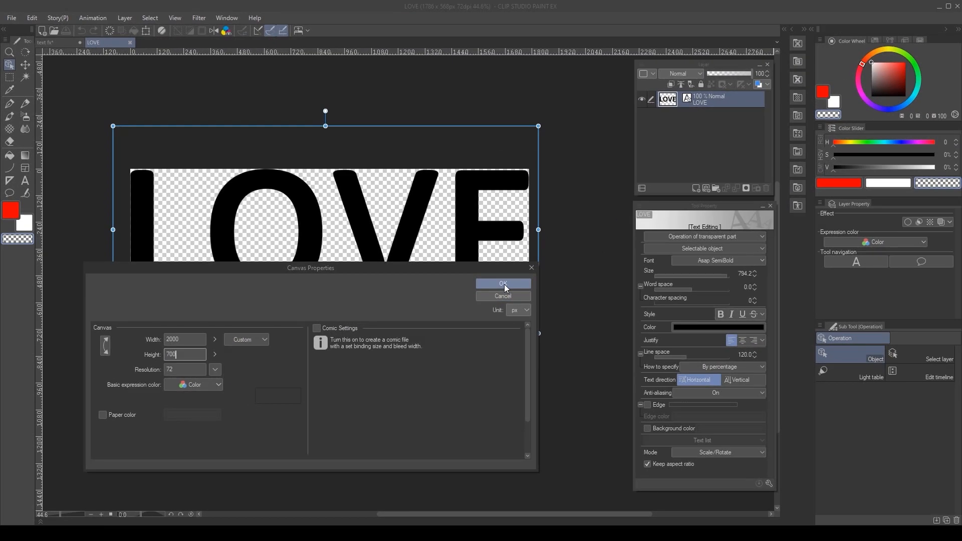
left_click(505, 287)
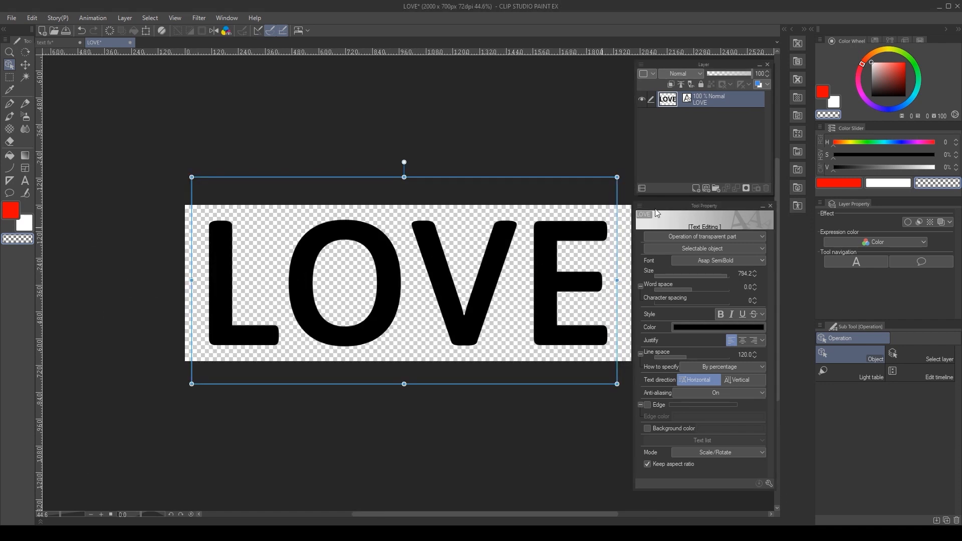
Scale the LOVE text down to size 699.2, save the source file, and return to the text fx document.
left_click_drag(524, 286, 457, 289)
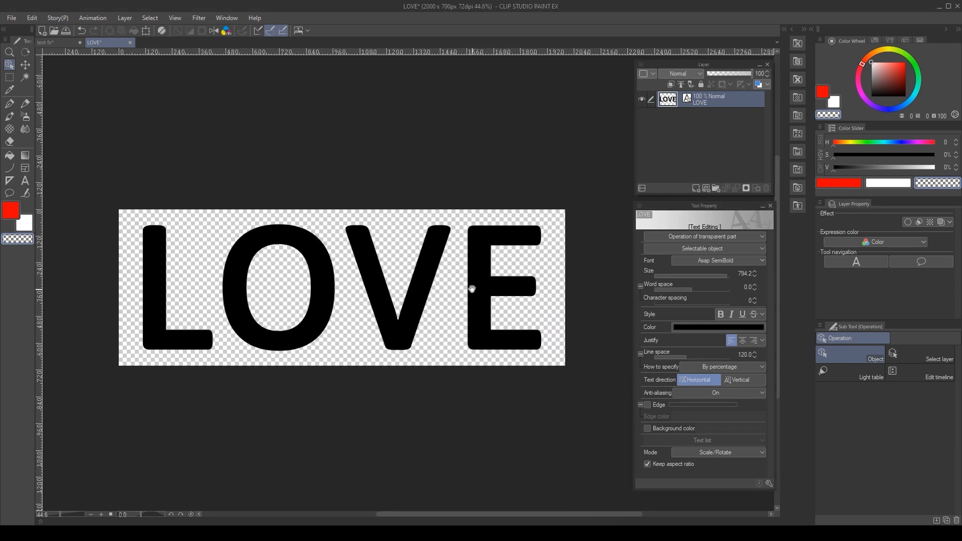
left_click_drag(550, 177, 529, 200)
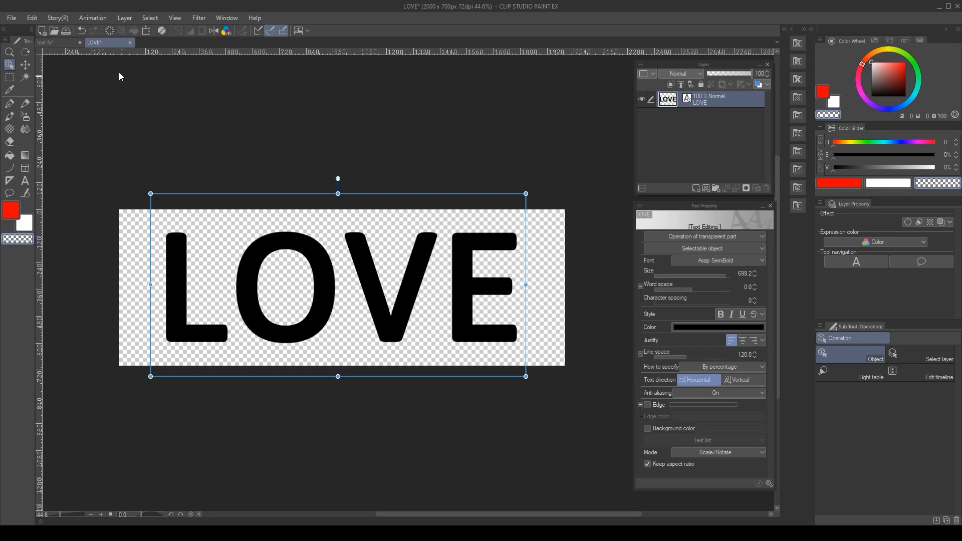
key("ctrl+s")
key("t")
left_click(59, 41)
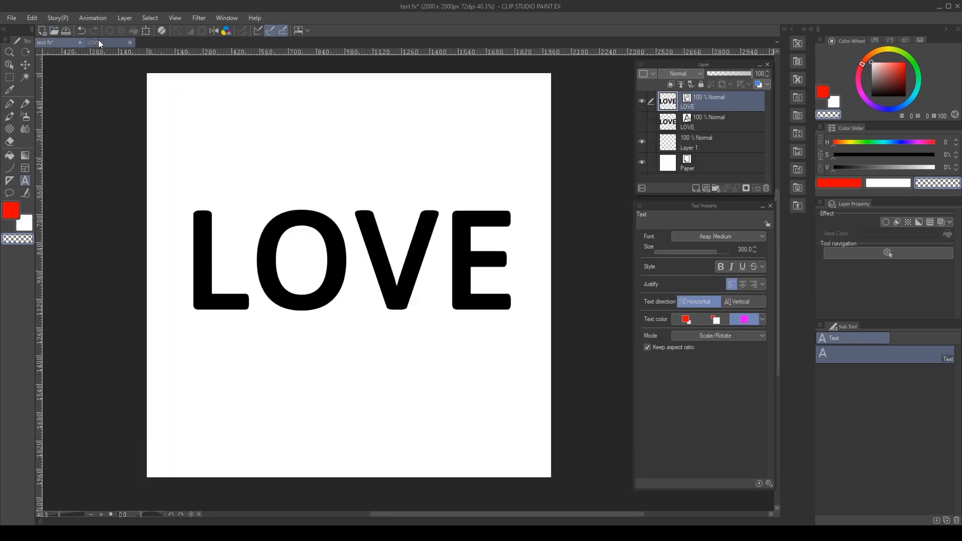
Replace the text in the LOVE source file with HOPE.
left_click(98, 42)
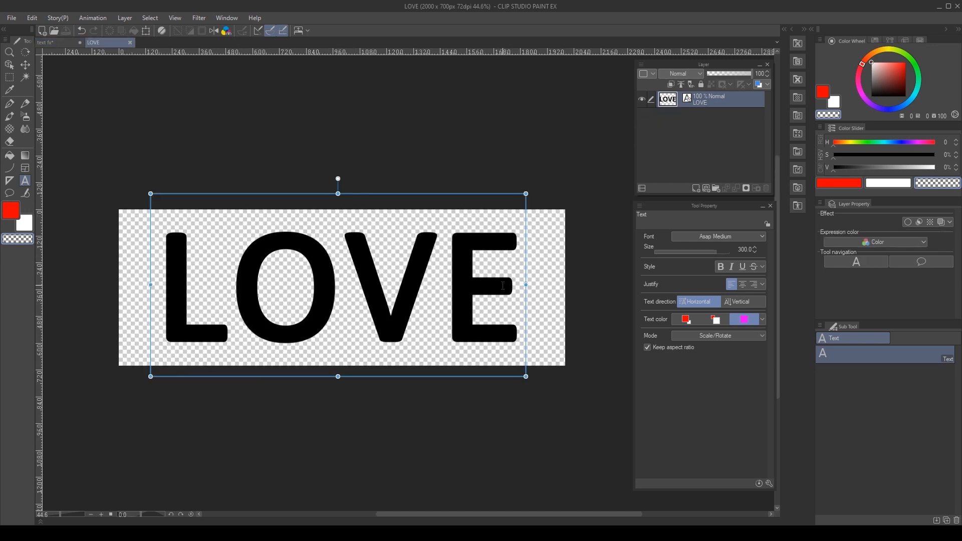
left_click(503, 286)
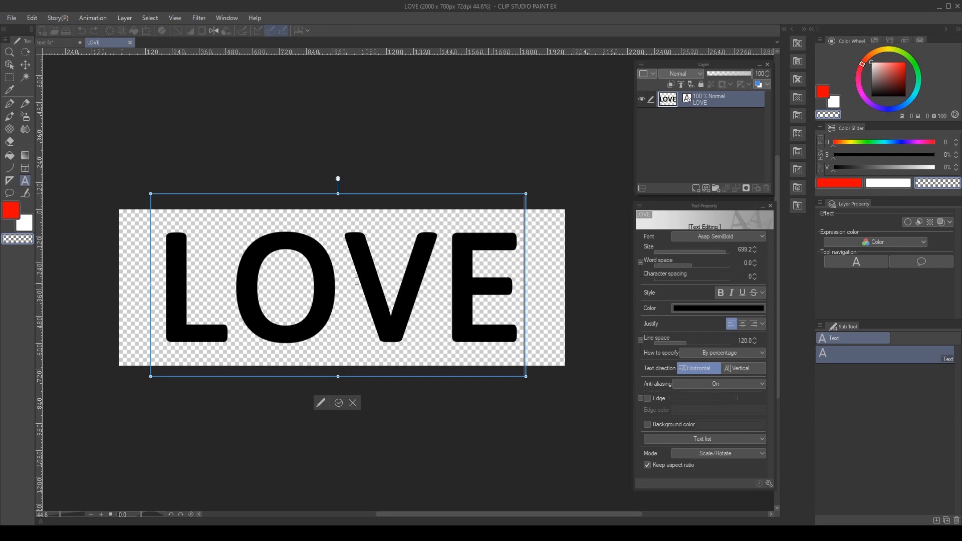
key("ctrl+a")
type("HO")
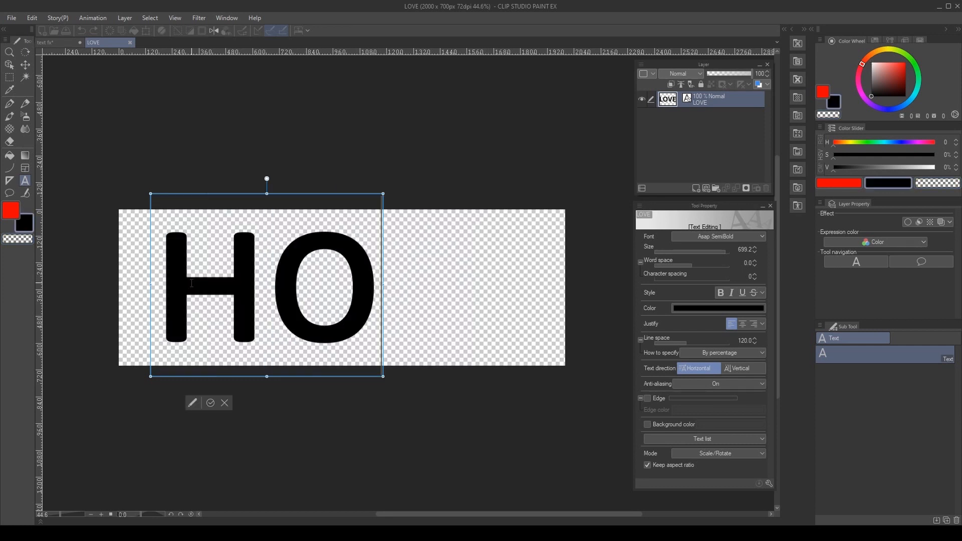
type("PE")
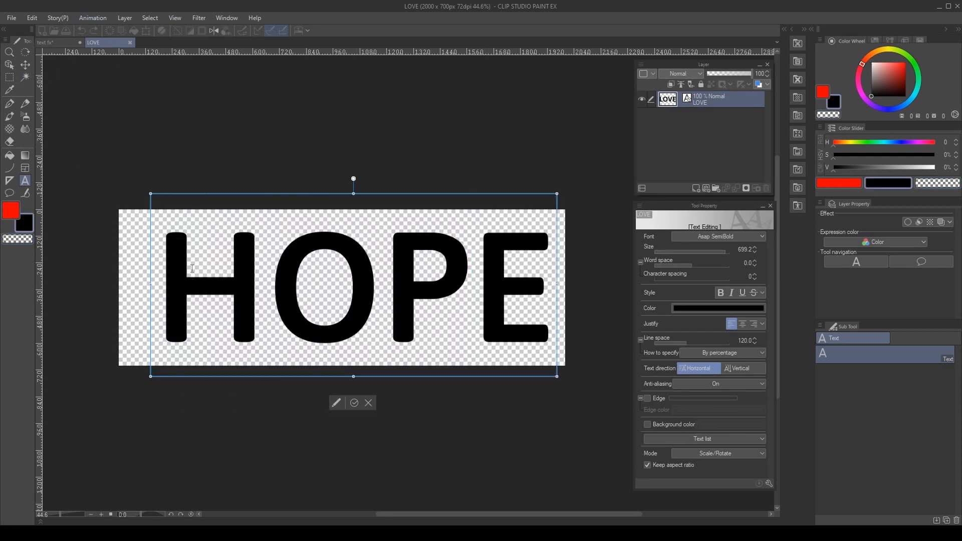
left_click(355, 403)
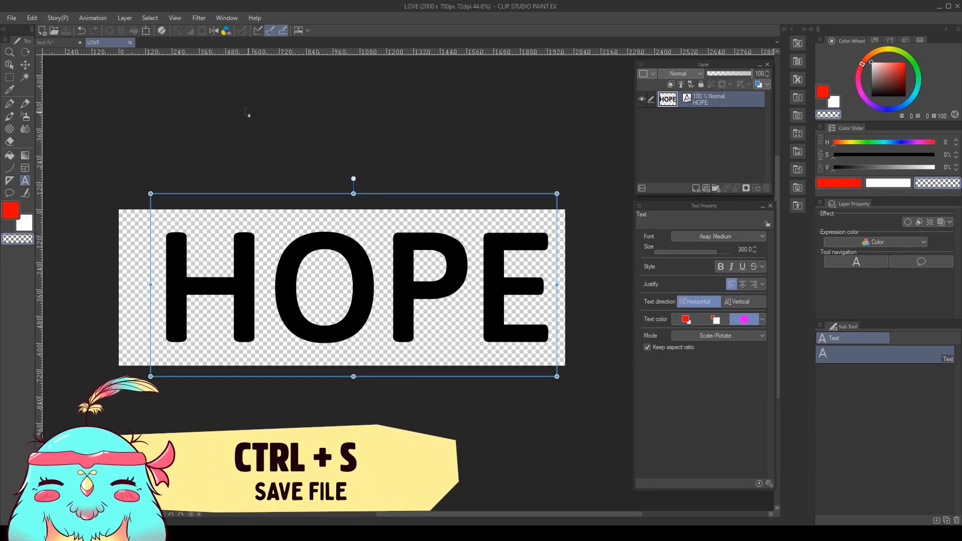
Check the updated file object in the text fx document, activate the Object tool, and return to the LOVE source file.
left_click(57, 42)
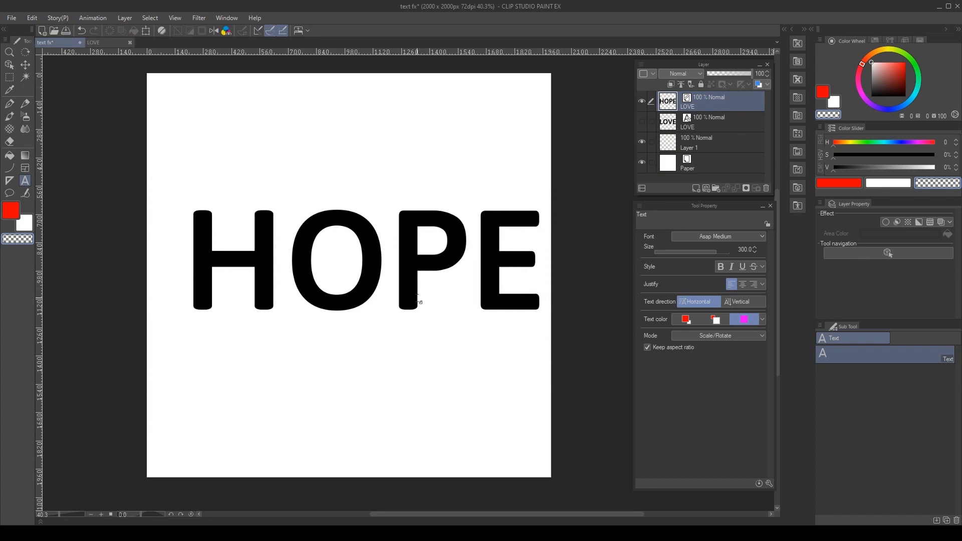
key("o")
left_click(100, 41)
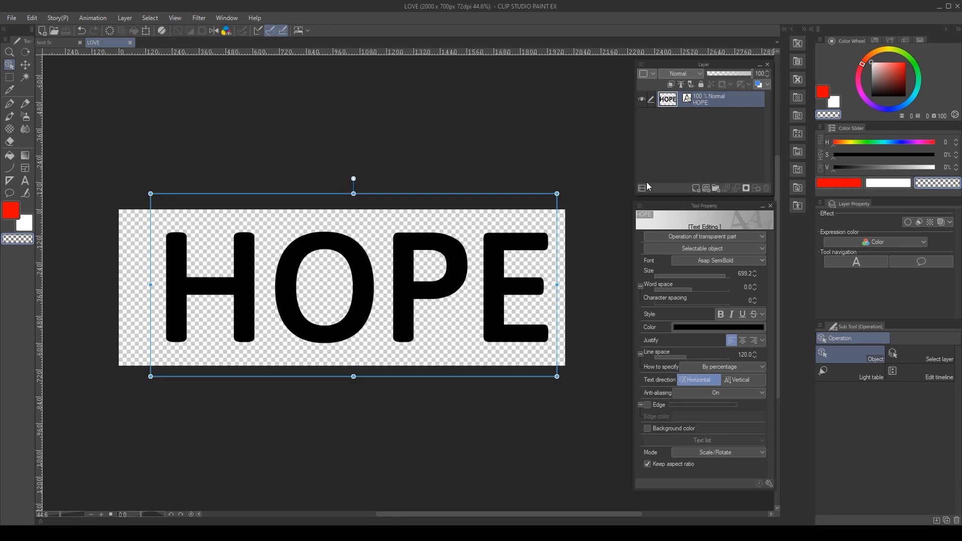
Change the HOPE text's color to magenta, save the source file, and return to the text fx document.
left_click(708, 327)
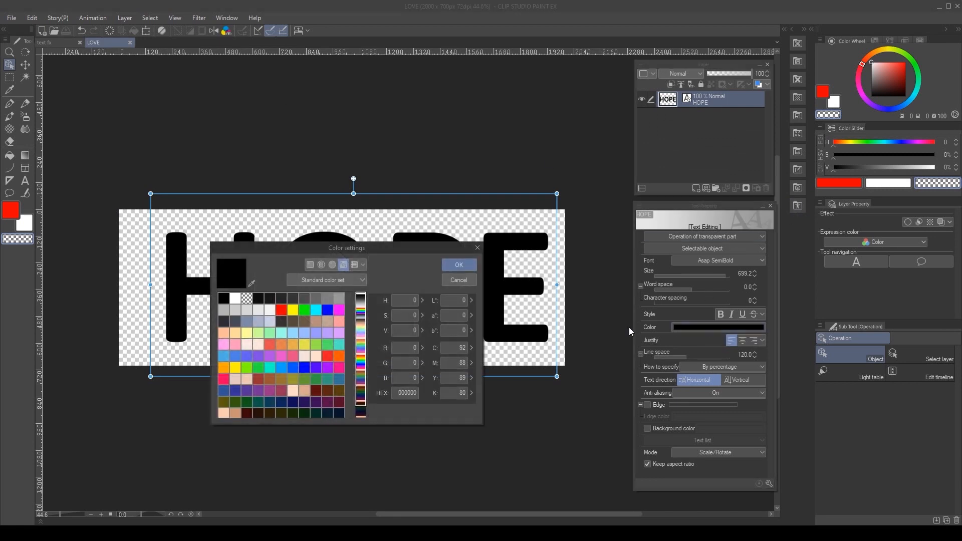
left_click(339, 310)
left_click(456, 266)
key("ctrl+s")
left_click(64, 42)
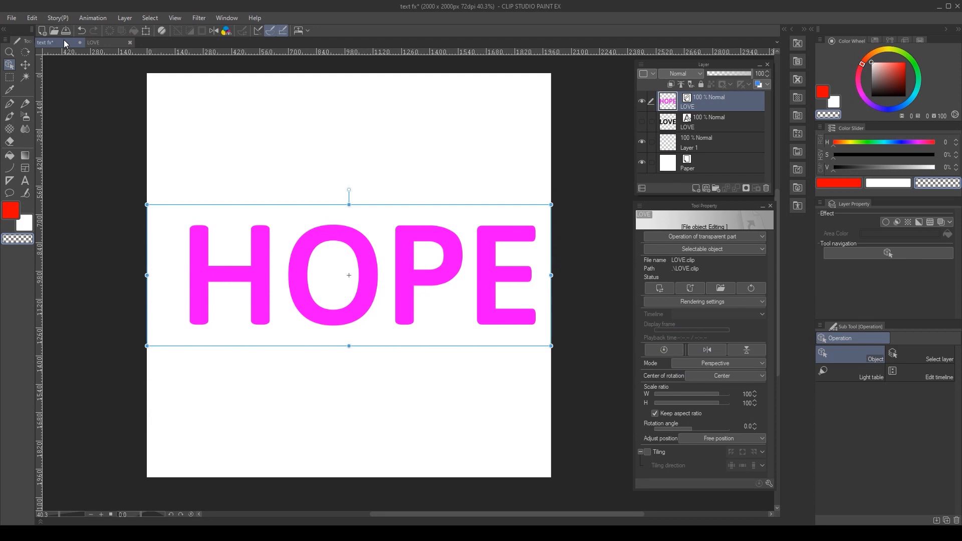
Reopen the LOVE source file and set the HOPE text's font to Asphalte Brush.
left_click(96, 43)
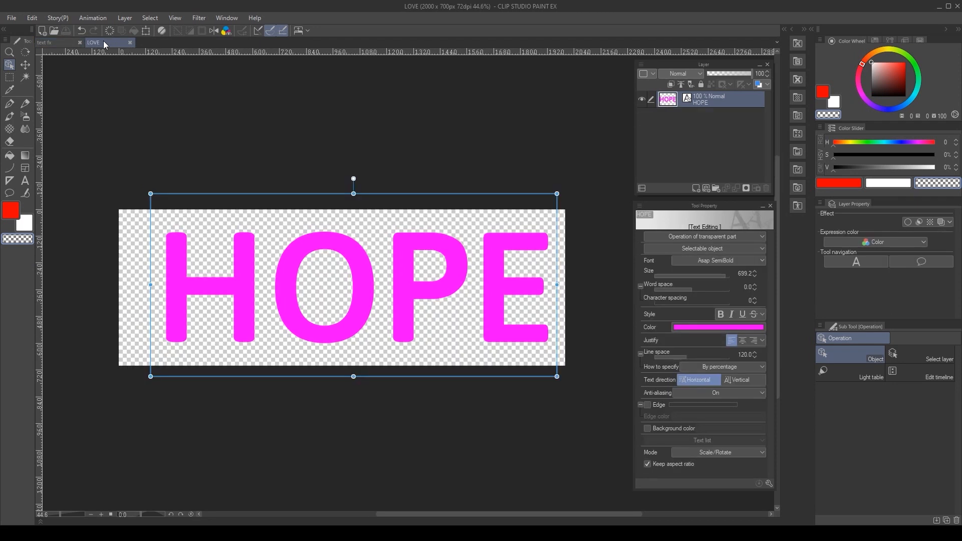
left_click(703, 262)
left_click(699, 287)
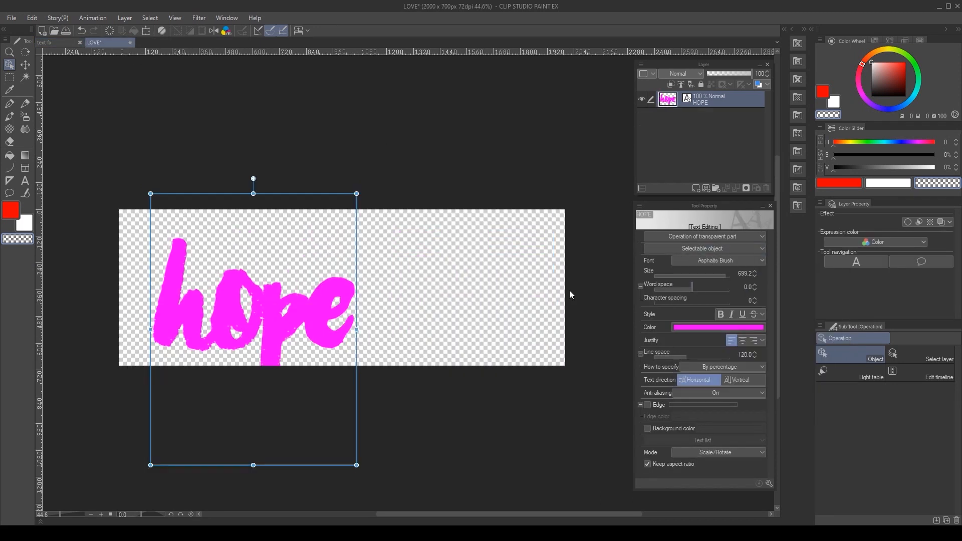
Set the HOPE text's font to Buckwheat TC Sans Painted and adjust its size to about 646.2 on the canvas.
left_click(703, 260)
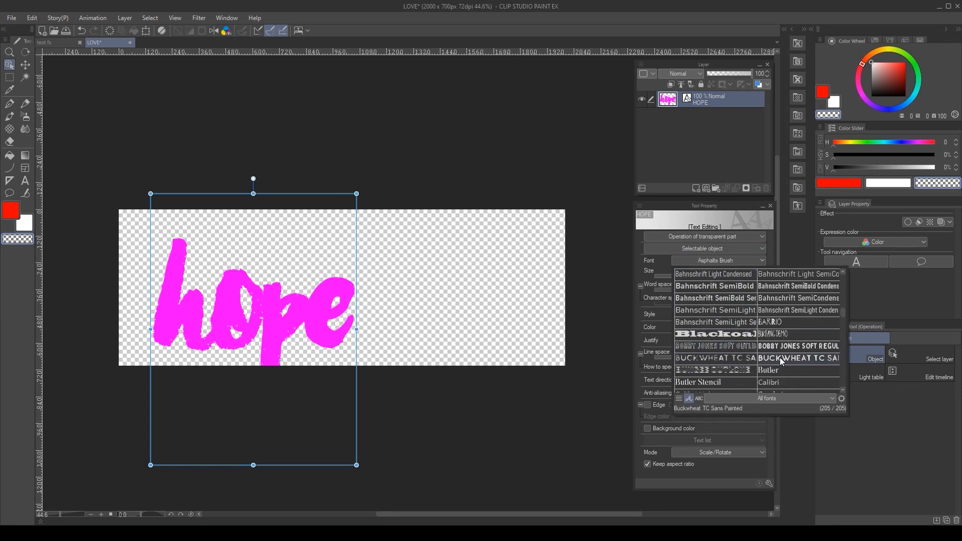
left_click(780, 357)
left_click_drag(585, 392, 552, 379)
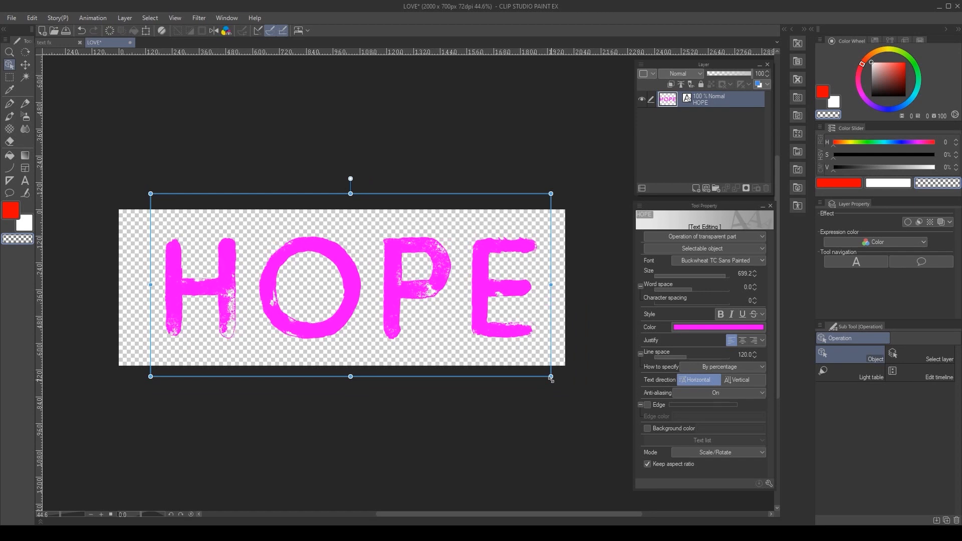
Recolor the HOPE text blue, save the source file, and return to the text fx document.
left_click(717, 328)
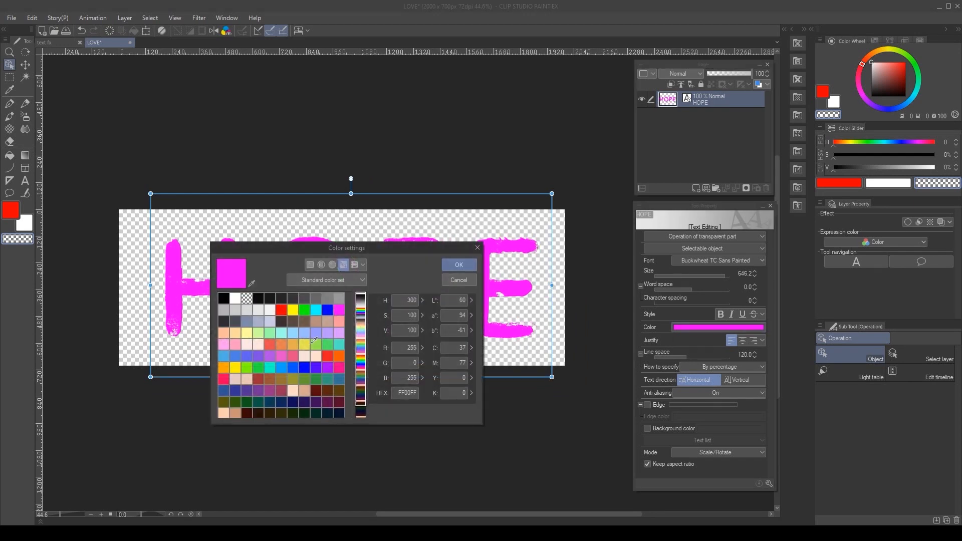
left_click(281, 368)
left_click(459, 264)
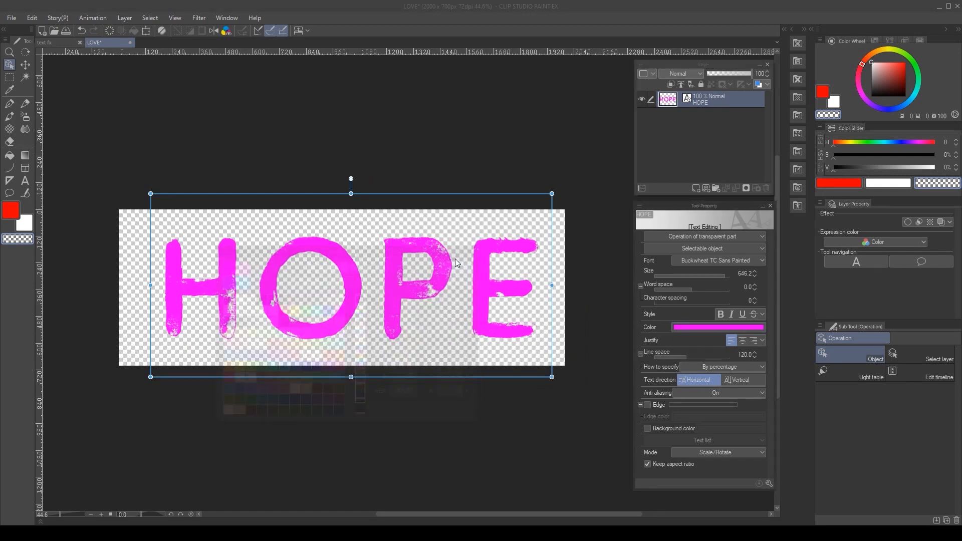
key("ctrl+s")
left_click(50, 43)
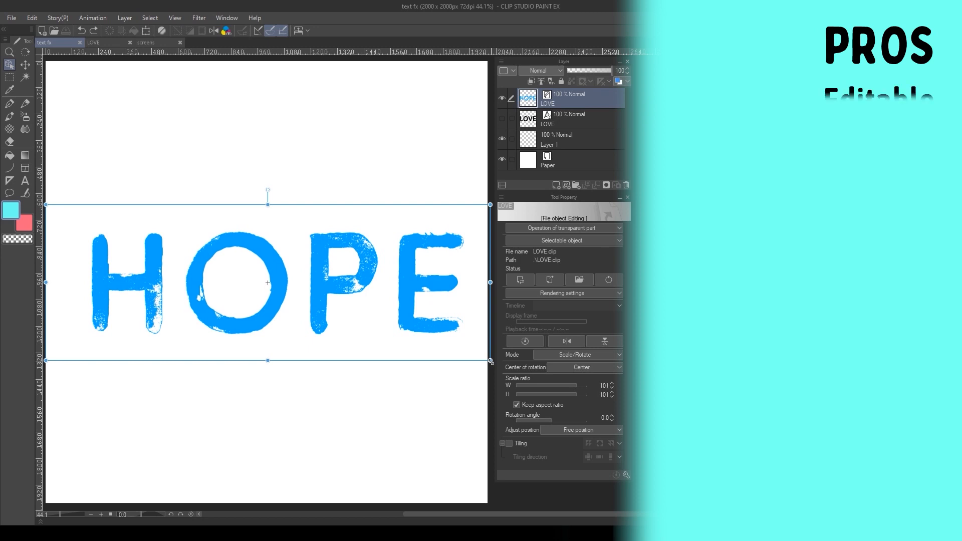
Try scaling the HOPE file object to about 98% and rotating it slightly.
left_click_drag(491, 362, 476, 474)
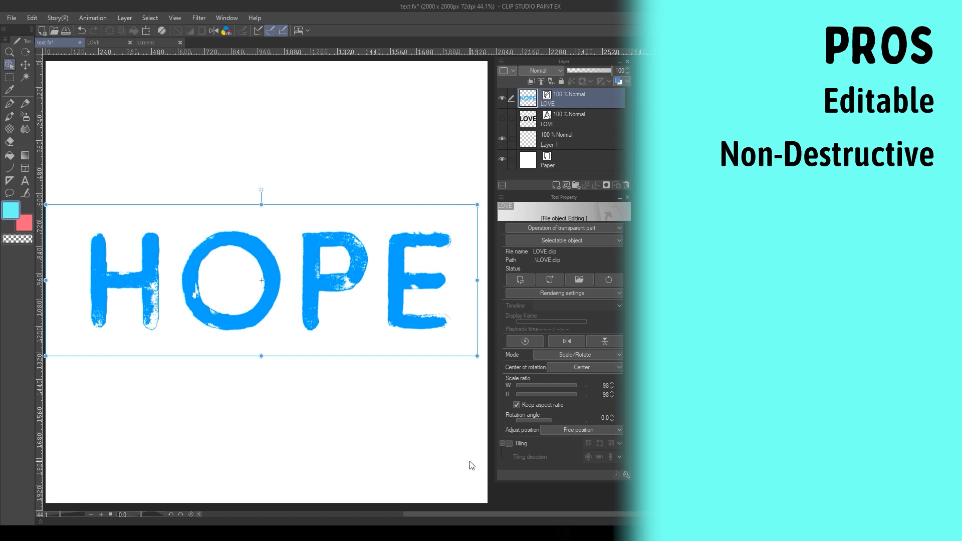
left_click_drag(479, 198, 405, 97)
left_click_drag(371, 179, 476, 351)
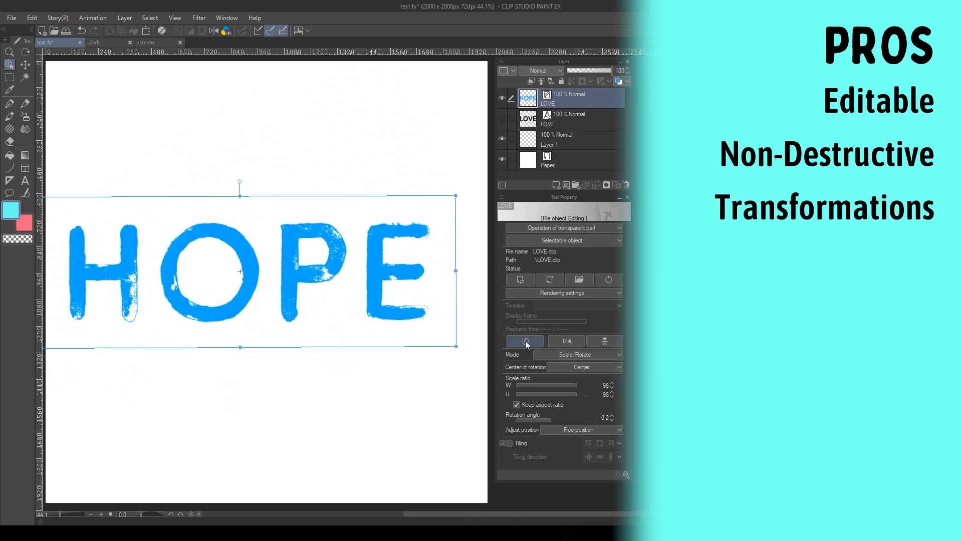
Mirror the HOPE file object horizontally and vertically, and reset its transformation.
left_click(564, 341)
left_click(605, 341)
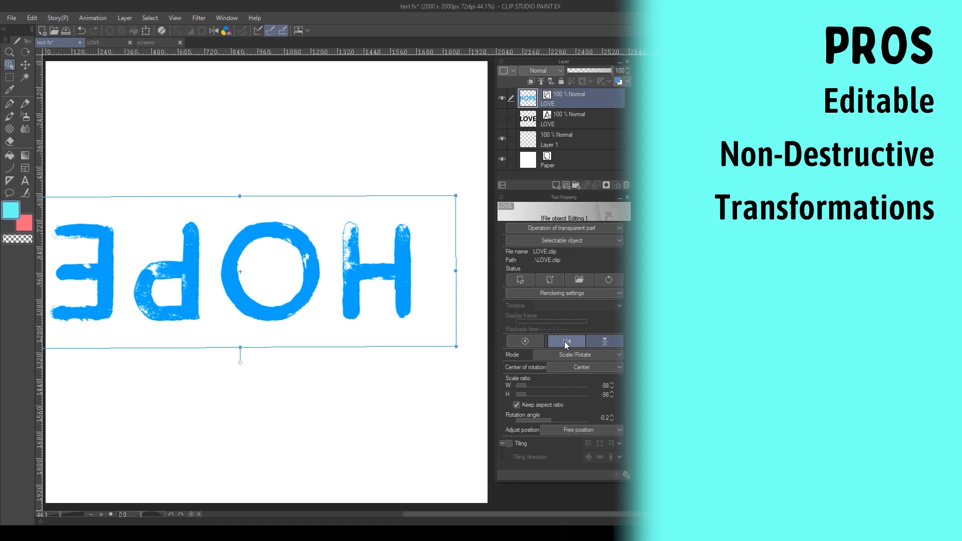
left_click(532, 339)
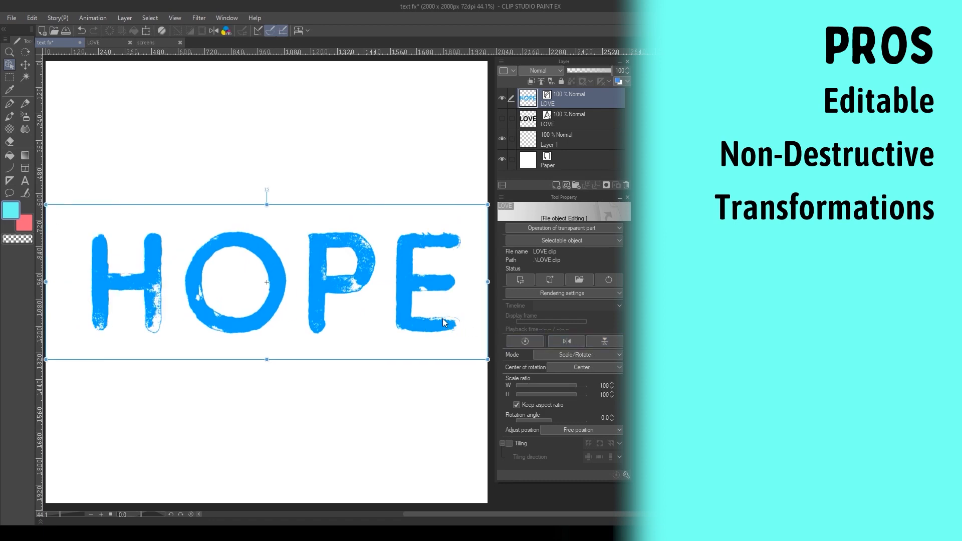
Set the file object's transformation mode to Free Transform and distort its corners and edges into an irregular slanted shape.
left_click(570, 366)
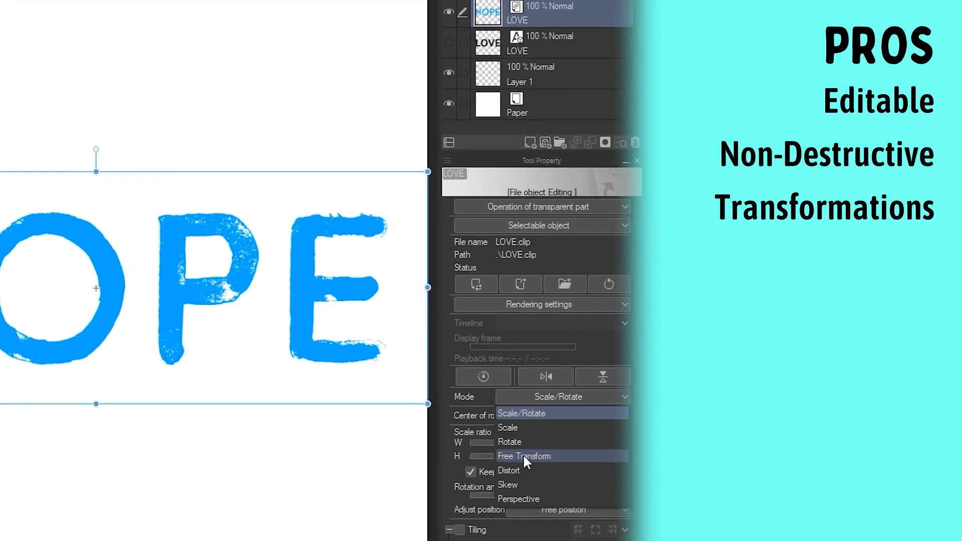
left_click(546, 409)
left_click_drag(471, 372, 457, 348)
left_click_drag(406, 371, 394, 348)
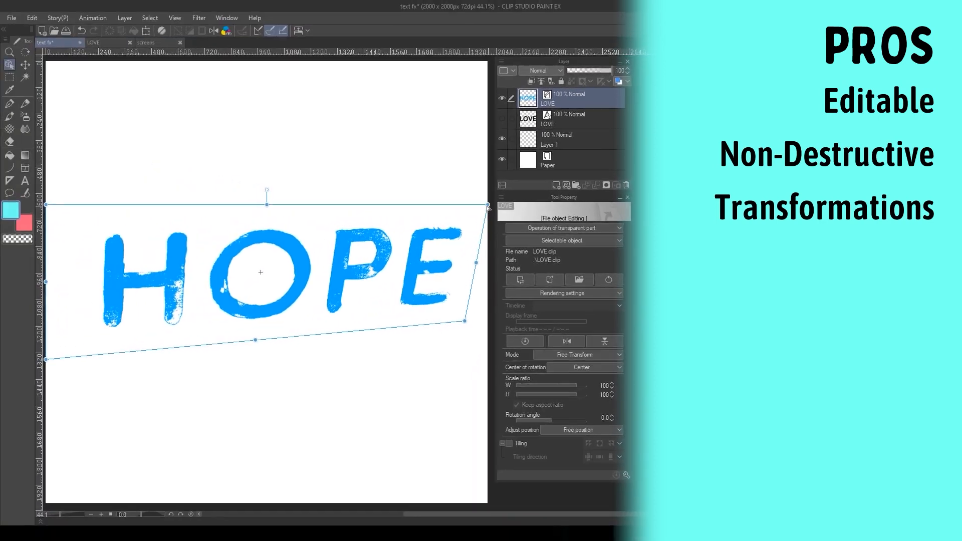
left_click_drag(428, 172, 307, 110)
left_click_drag(237, 227, 234, 114)
left_click_drag(463, 248, 374, 289)
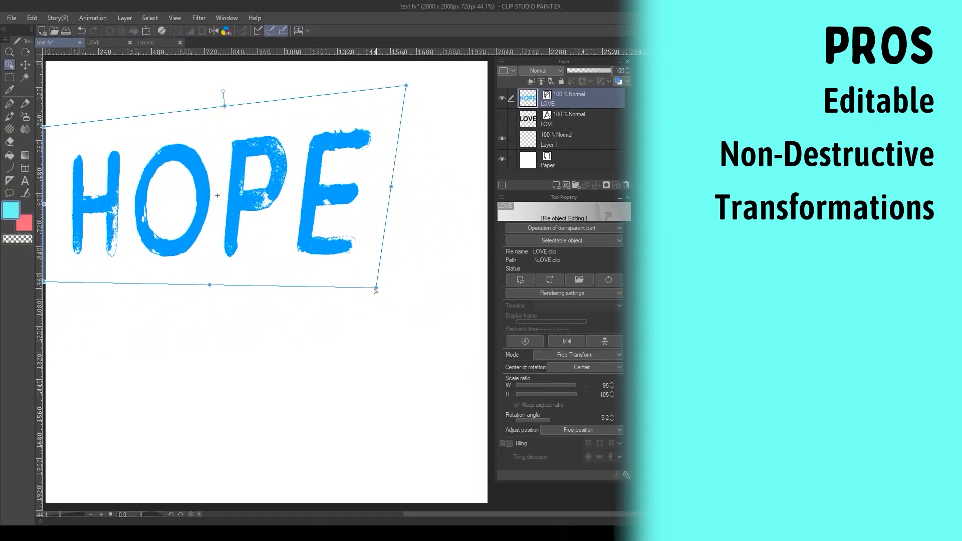
Try distorting the file object in Perspective mode, and reset its transformation.
left_click(575, 355)
left_click(549, 424)
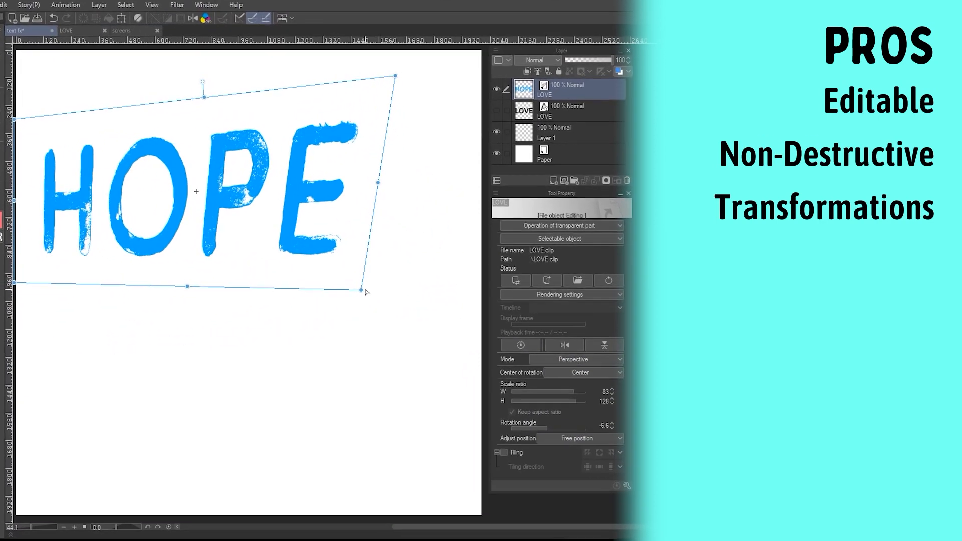
left_click_drag(374, 289, 401, 289)
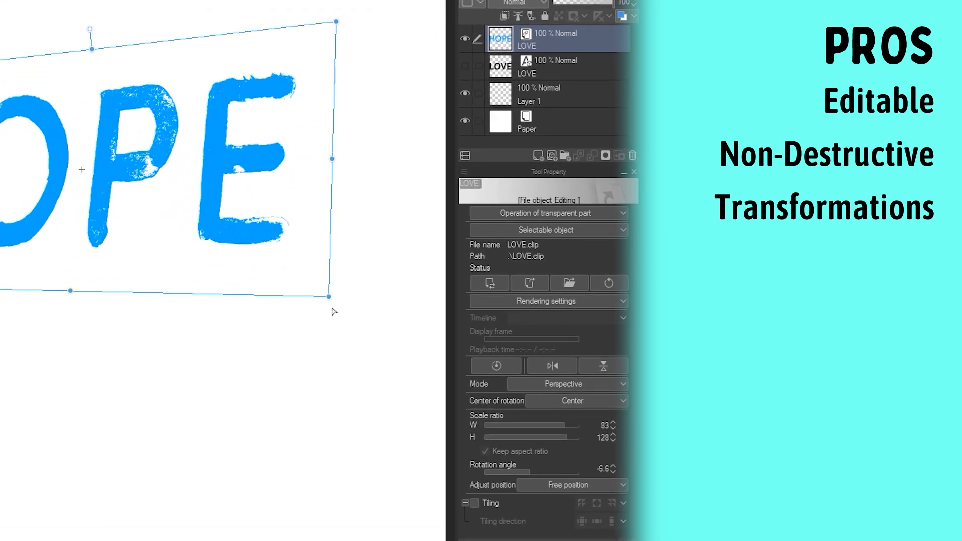
left_click_drag(333, 308, 288, 322)
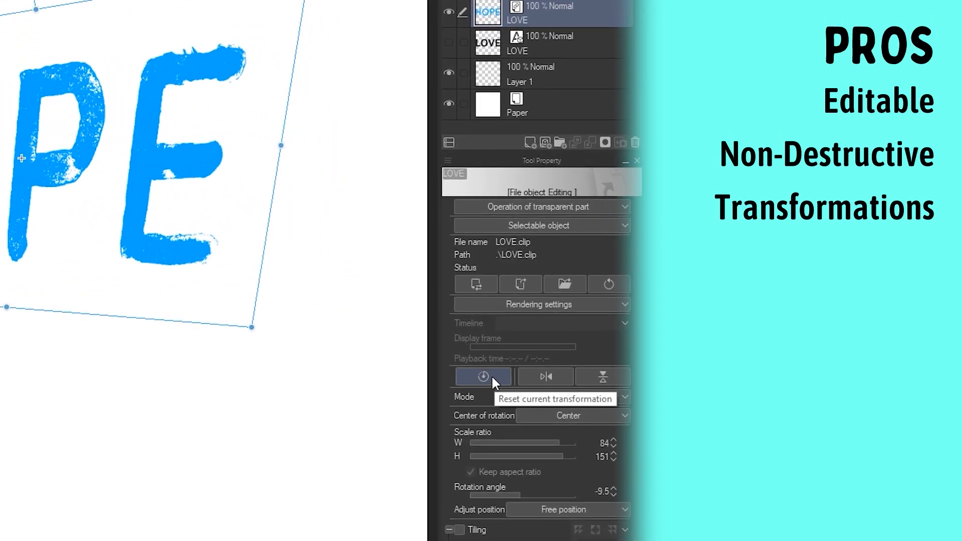
left_click(491, 379)
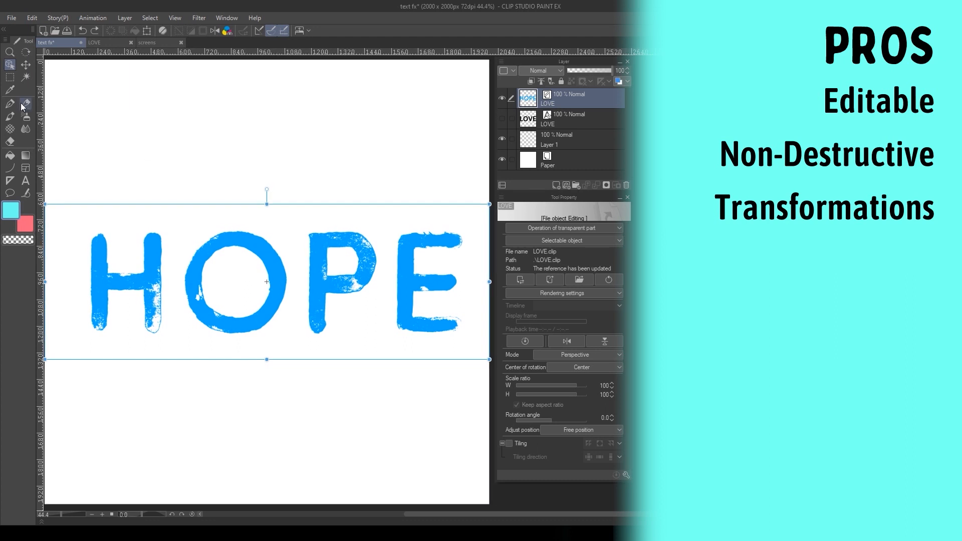
Duplicate the HOPE file object twice with the Move layer tool, placing one copy above and one below the original.
left_click(26, 65)
left_click_drag(312, 264, 312, 130)
left_click_drag(318, 256, 326, 483)
left_click_drag(276, 237, 272, 252)
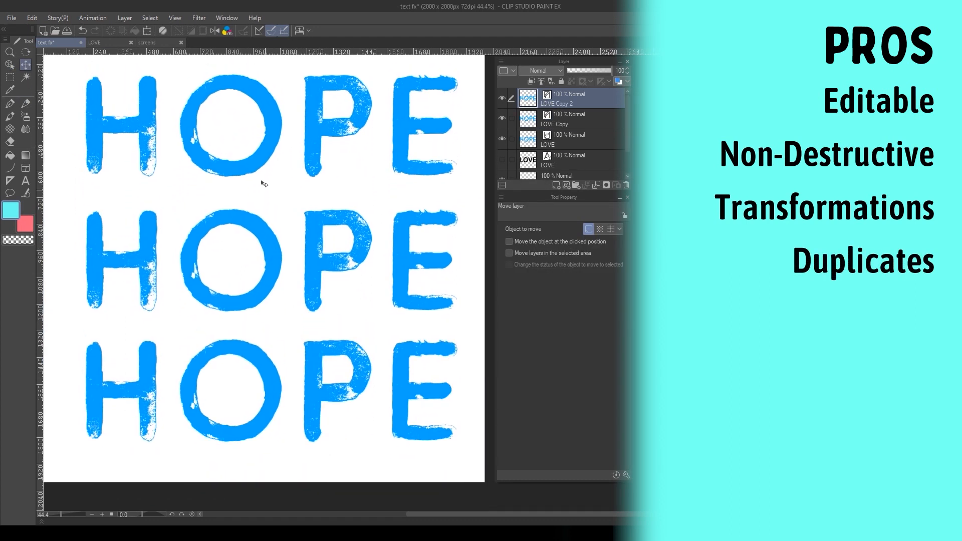
Replace the HOPE text in the LOVE source file with COLOR.
left_click(106, 43)
key("t")
left_click(424, 292)
left_click_drag(424, 291, 100, 281)
type("COLor")
left_click(25, 65)
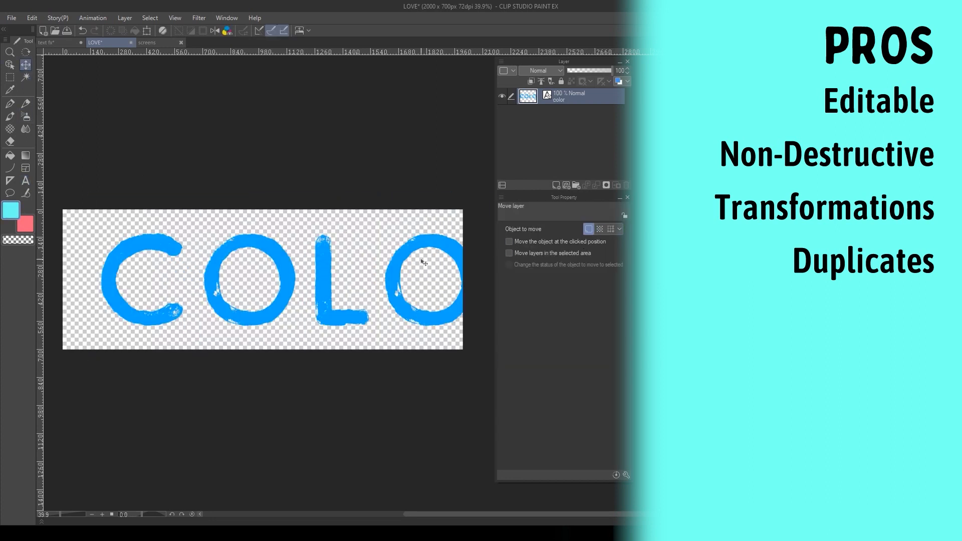
Move and scale the COLOR text to fit the canvas, save the source file, and return to the text fx document.
key("o")
left_click_drag(129, 246, 100, 248)
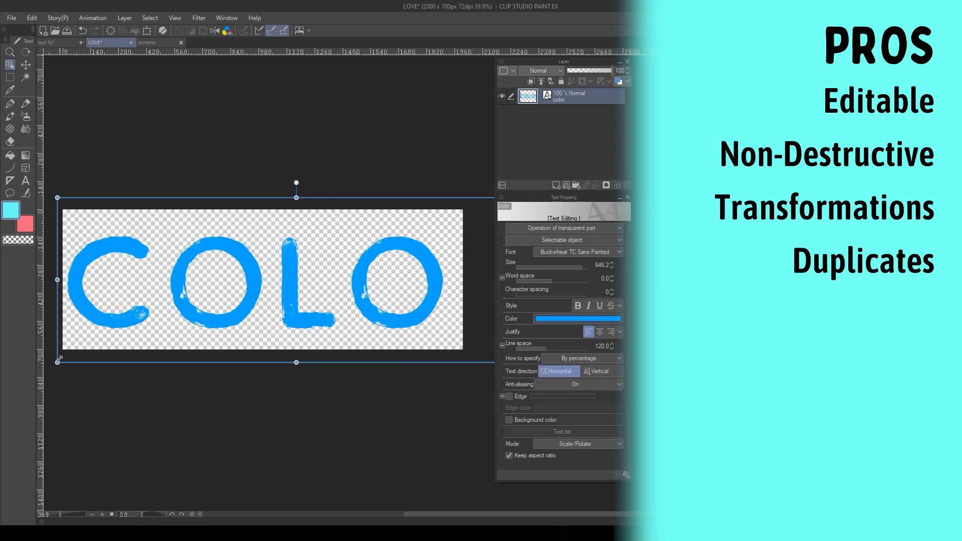
left_click_drag(87, 334, 116, 319)
left_click_drag(123, 229, 67, 202)
left_click(85, 216, "alt")
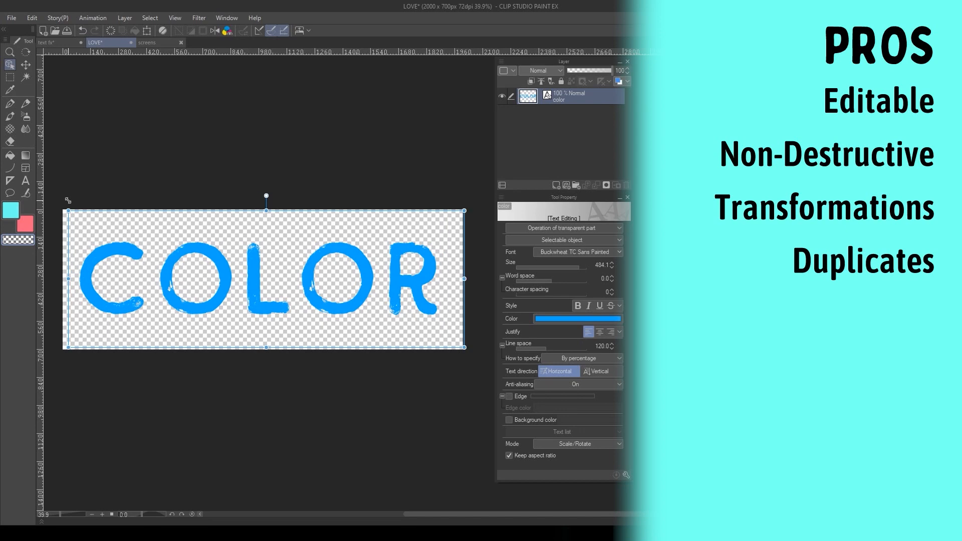
left_click(61, 43)
scroll(253, 199, "down", 2)
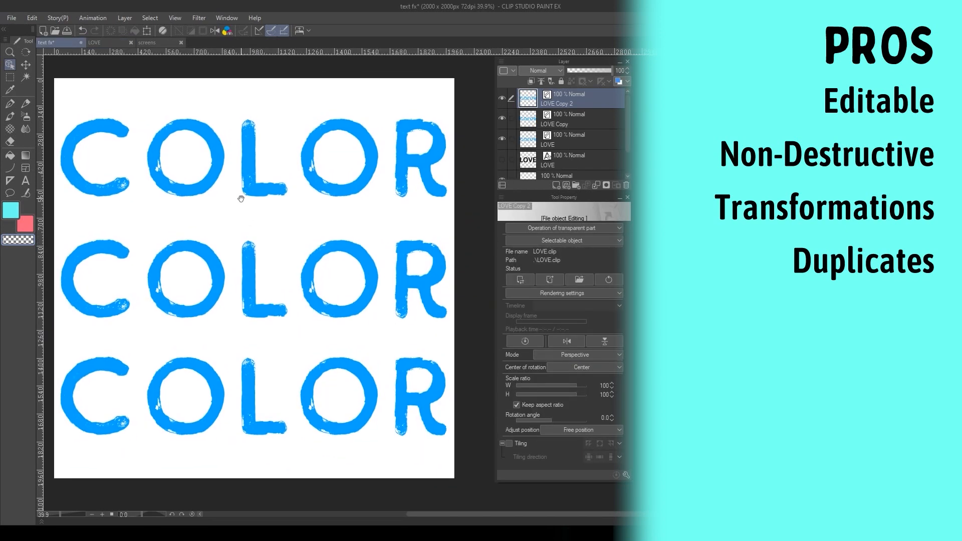
Distort the middle COLOR file object in perspective and shift it slightly upward.
left_click(73, 218)
left_click(73, 263)
left_click_drag(55, 349, 116, 342)
left_click_drag(213, 262, 211, 244)
Mirror the lowest COLOR file object horizontally and move it up closer to the middle one.
left_click(217, 386)
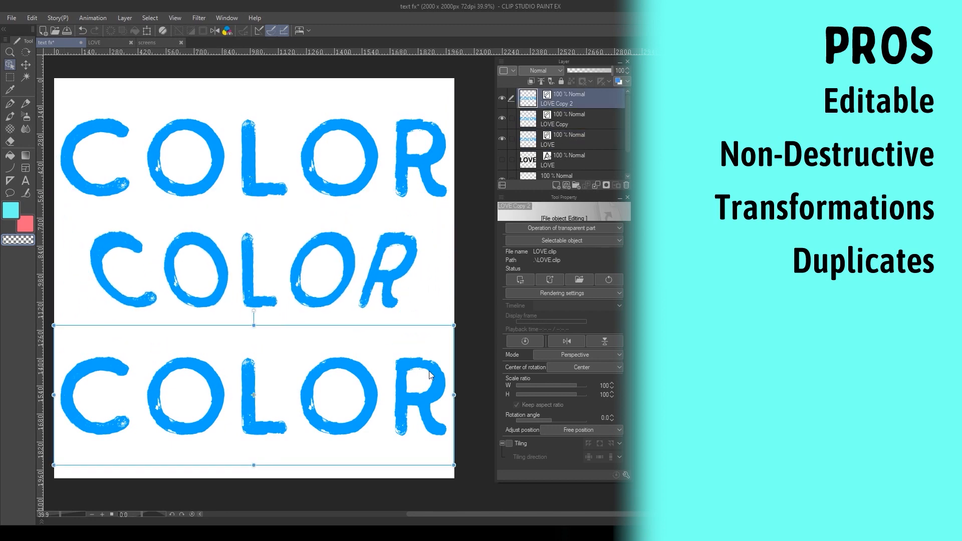
left_click(572, 342)
left_click_drag(335, 365, 336, 344)
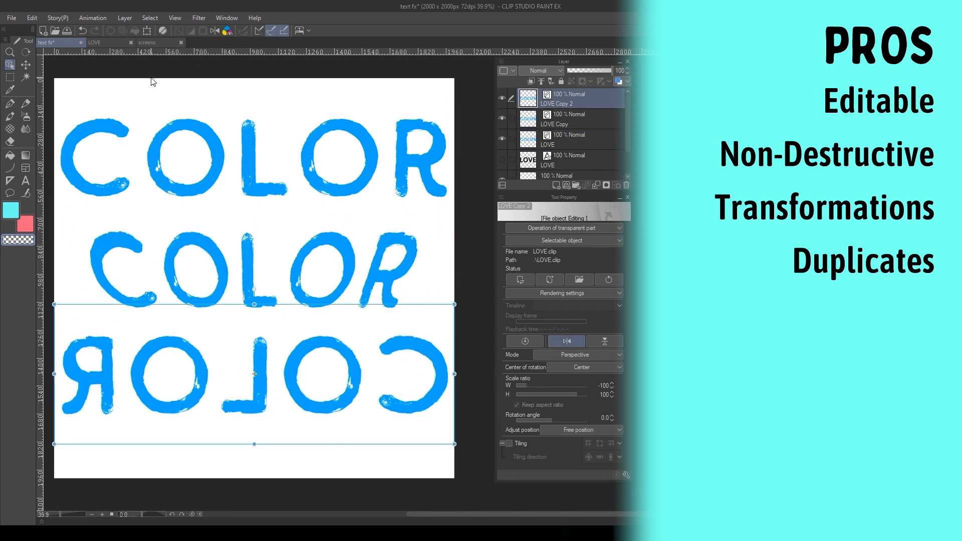
Recolor the COLOR text black in the LOVE source file and return to the text fx document.
left_click(95, 42)
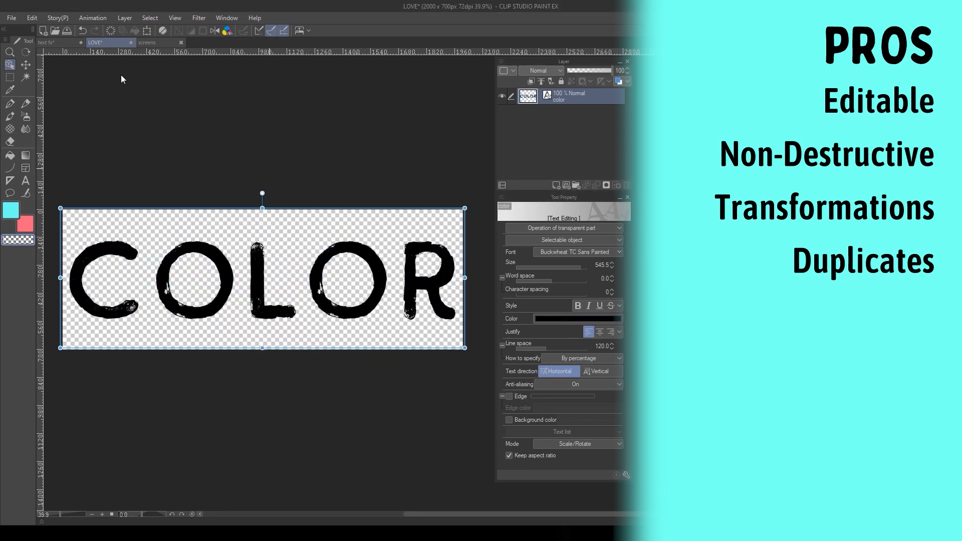
left_click(47, 42)
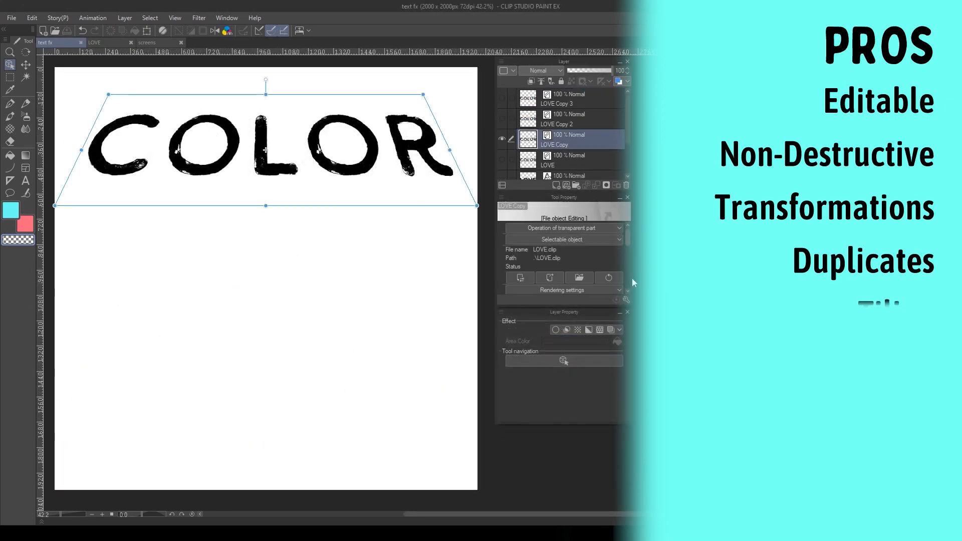
Enable tiling on the LOVE Copy file object and restrict the tiling direction to vertical.
scroll(548, 278, "down", 5)
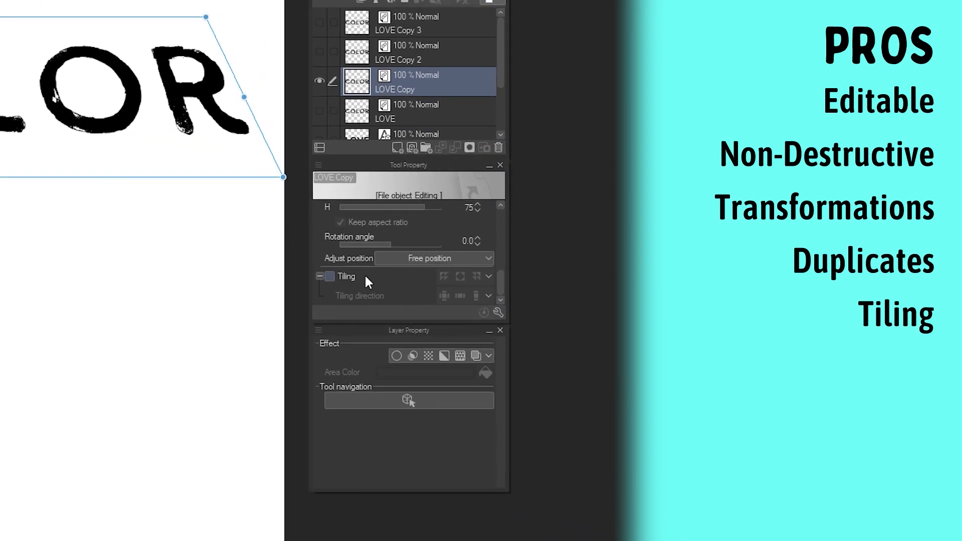
left_click(511, 275)
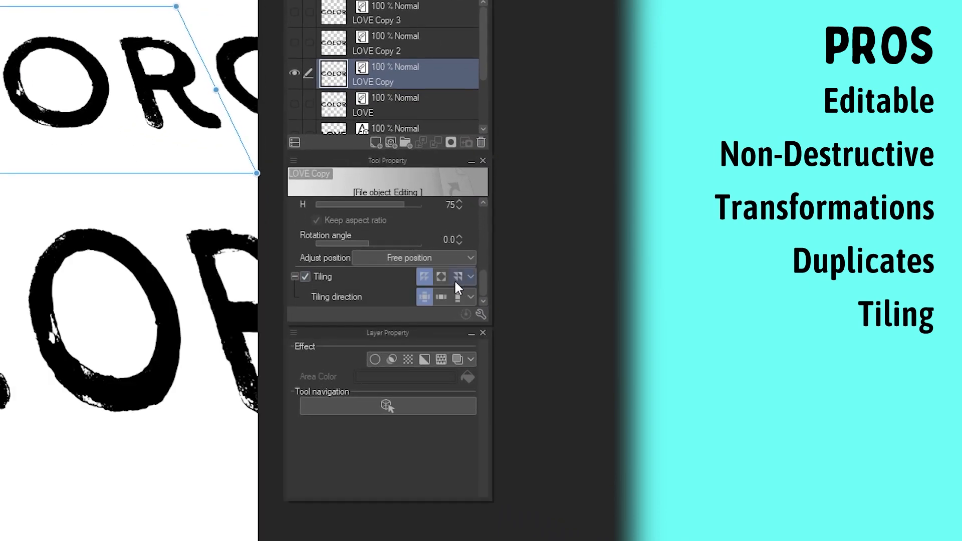
left_click(457, 297)
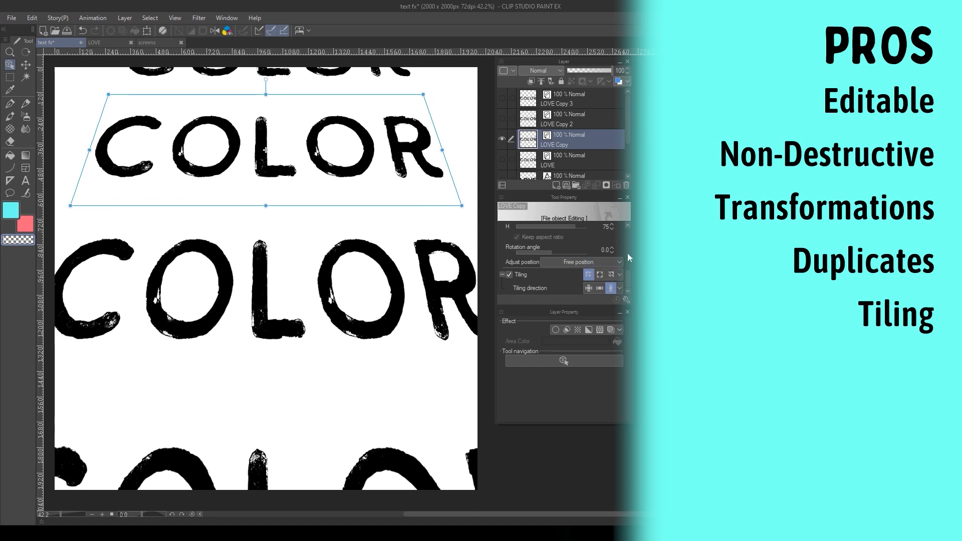
Set the tiled file object's transformation mode to Scale/Rotate.
scroll(624, 263, "up", 3)
left_click(573, 261)
left_click(561, 273)
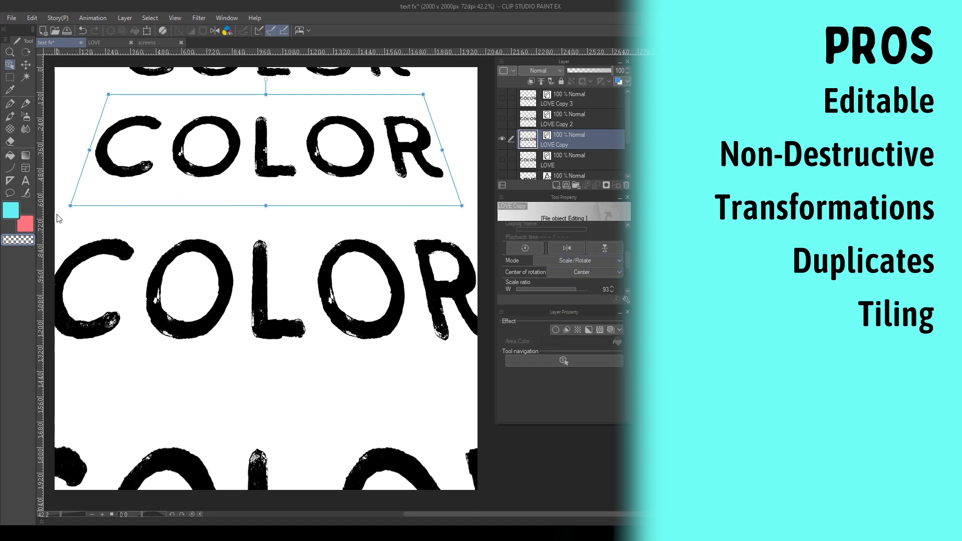
Scale the tiled COLOR file object down to about 32% width, tile it in both directions and switch its tiling pattern.
left_click_drag(108, 94, 183, 96)
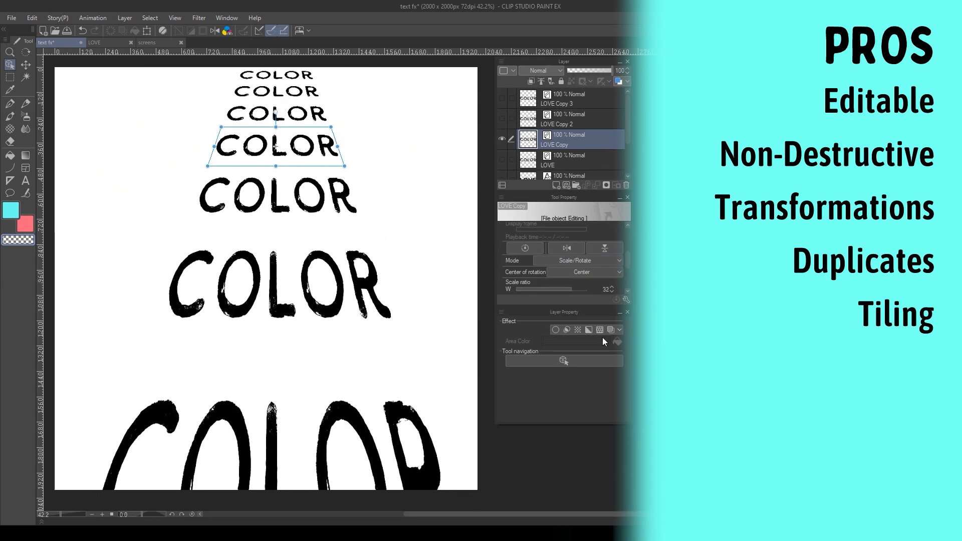
scroll(629, 264, "down", 4)
left_click(589, 288)
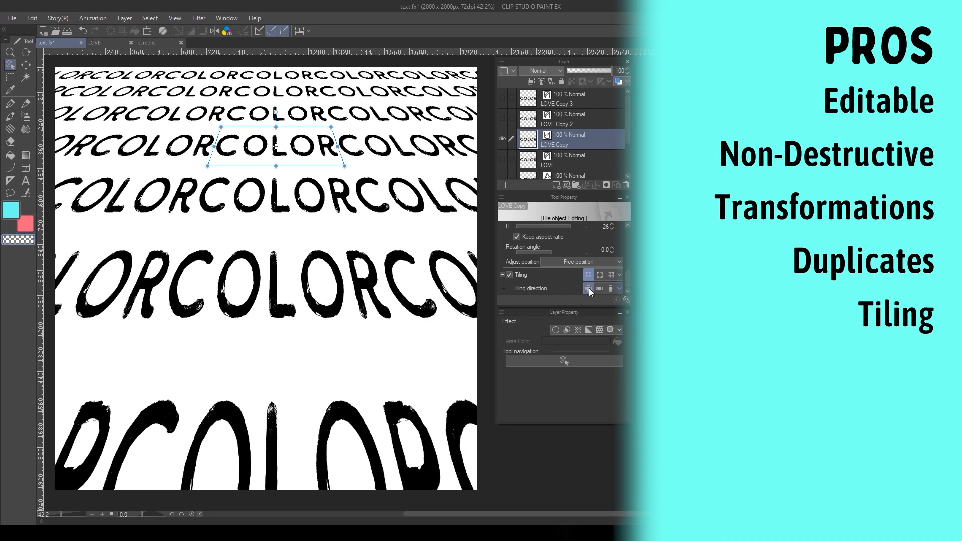
left_click(600, 275)
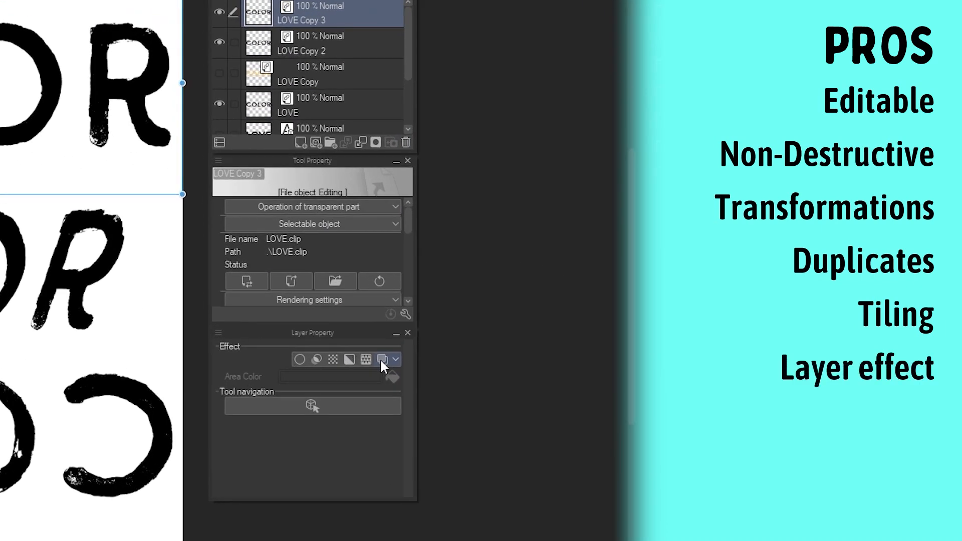
Apply the layer color effect to two file objects, blue for LOVE Copy 3 and pink for LOVE Copy 2.
left_click(609, 329)
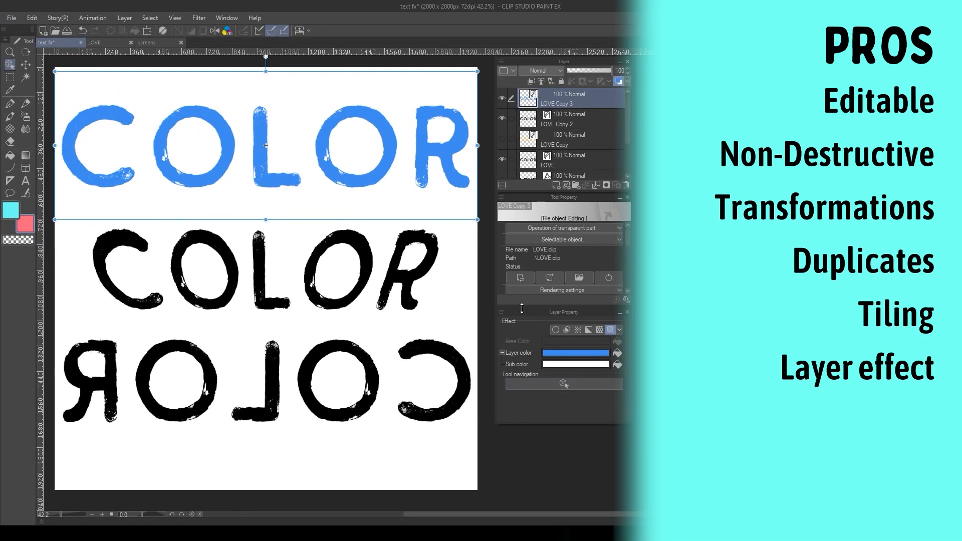
left_click(560, 123)
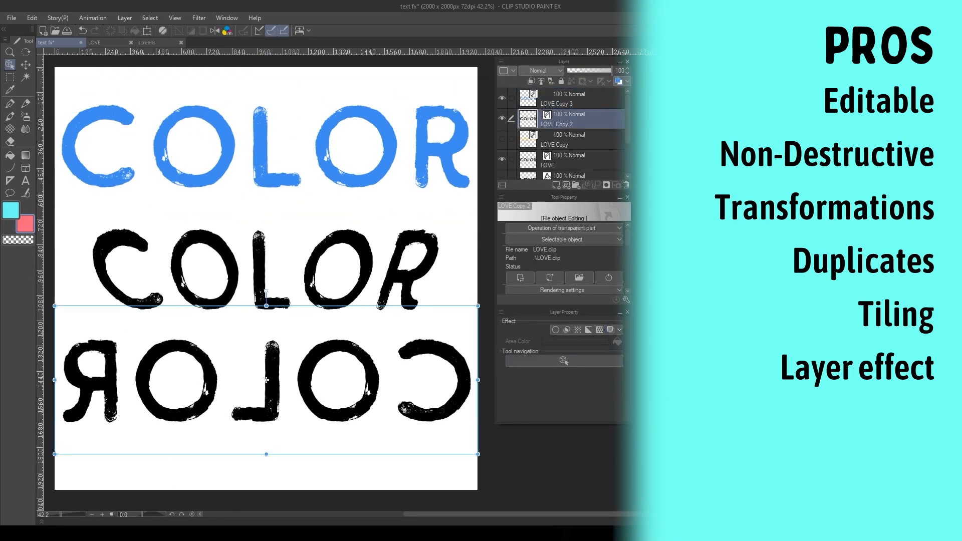
left_click(610, 330)
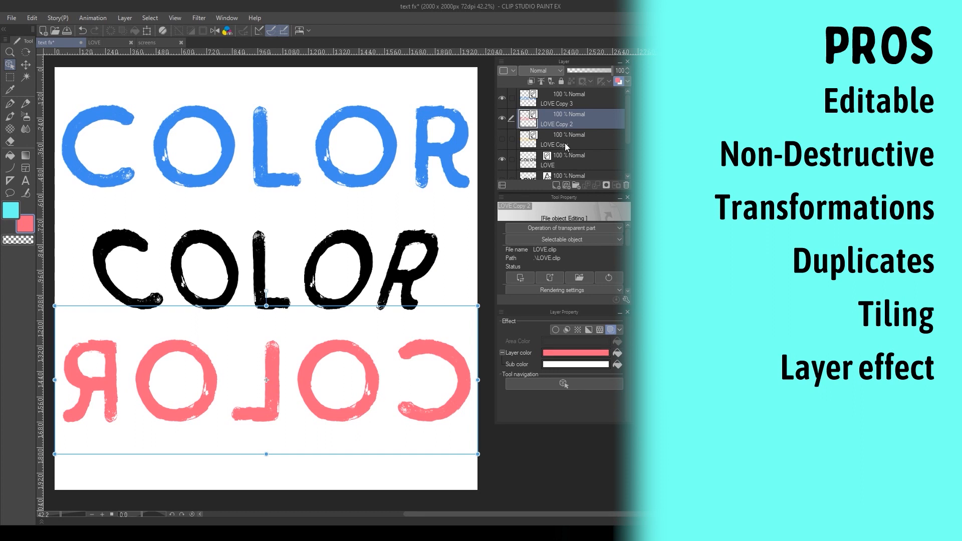
Apply the layer color effect to the LOVE file object and set its layer color to orange.
left_click(568, 162)
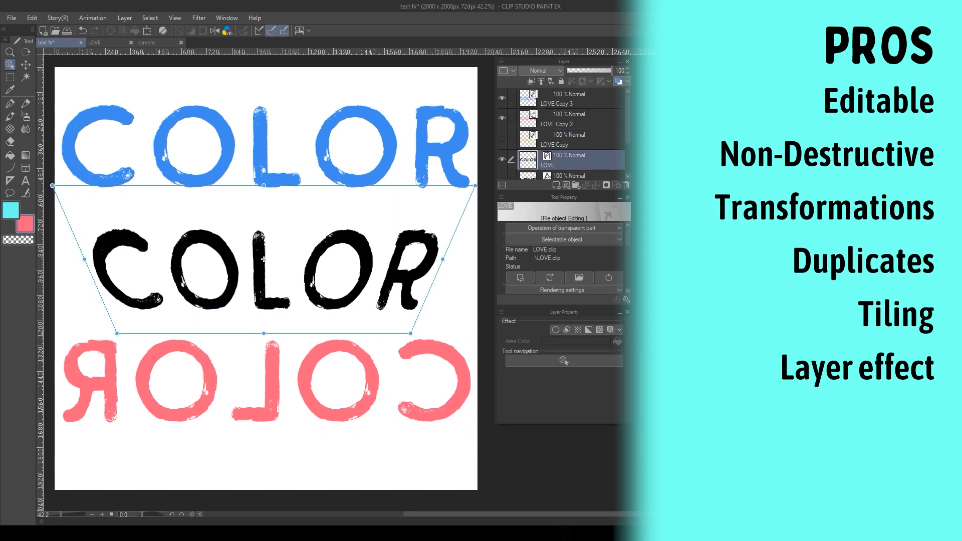
left_click(610, 330)
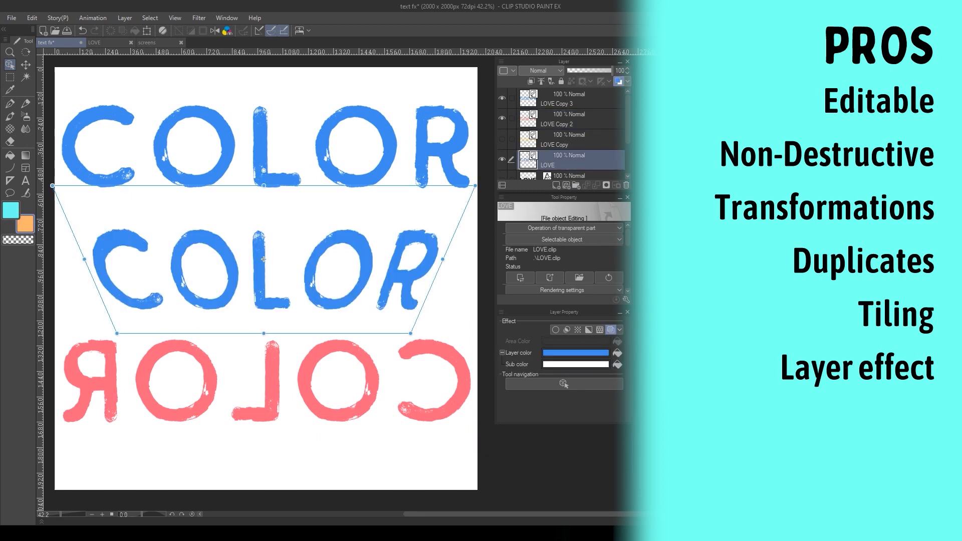
left_click(617, 354)
Add a border effect to the LOVE file object with a pink edge color and thicker edges.
left_click(555, 331)
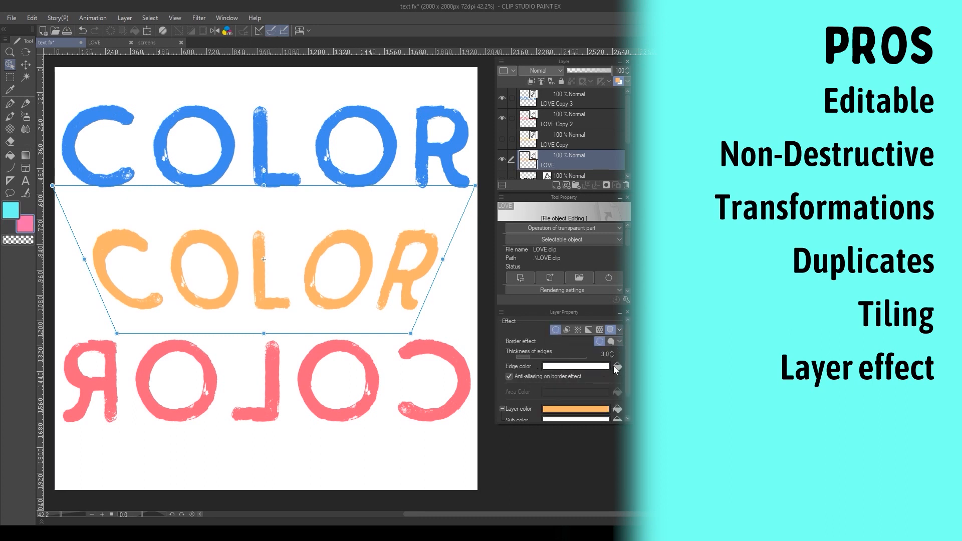
left_click(617, 366)
left_click_drag(534, 357, 554, 361)
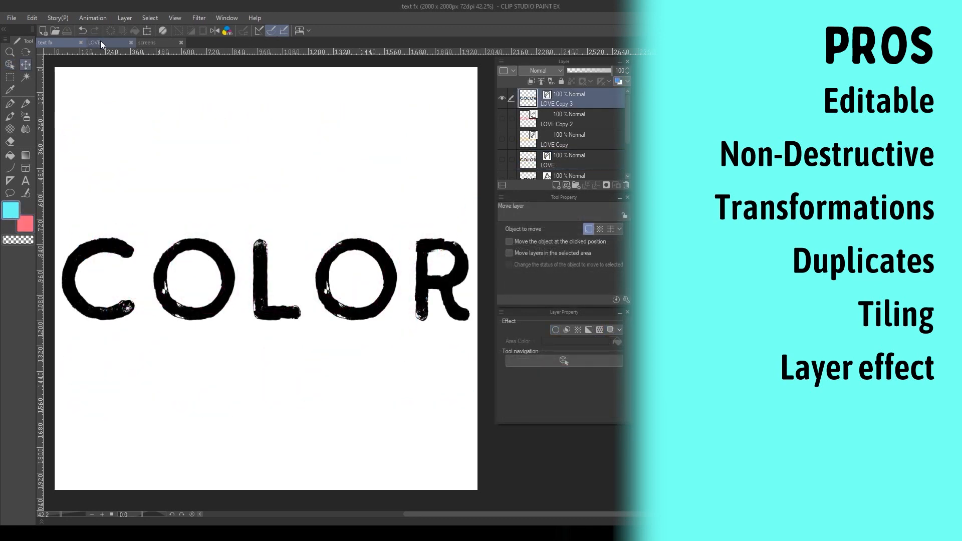
On a new raster layer in the LOVE source file, airbrush cyan and pink strokes over the text, save and return to text fx.
left_click(100, 43)
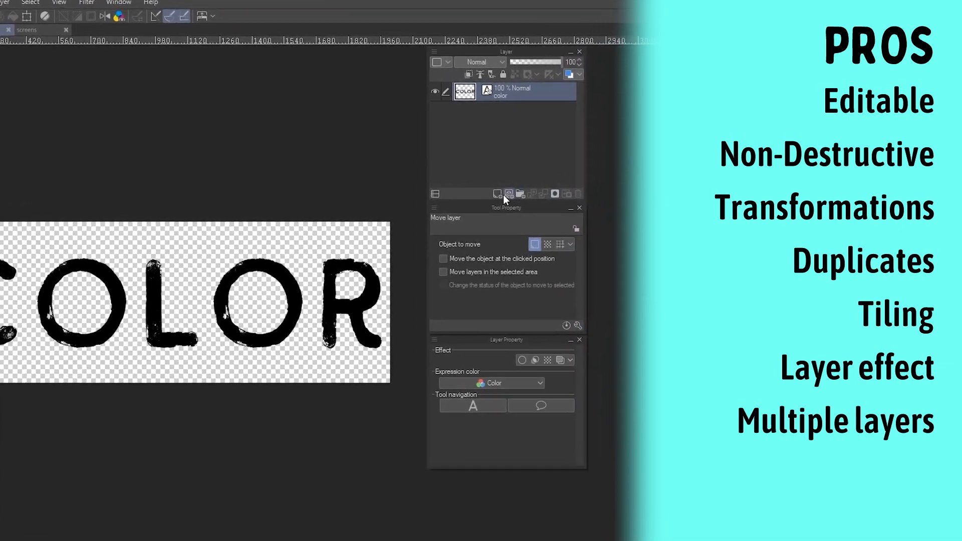
left_click(360, 215)
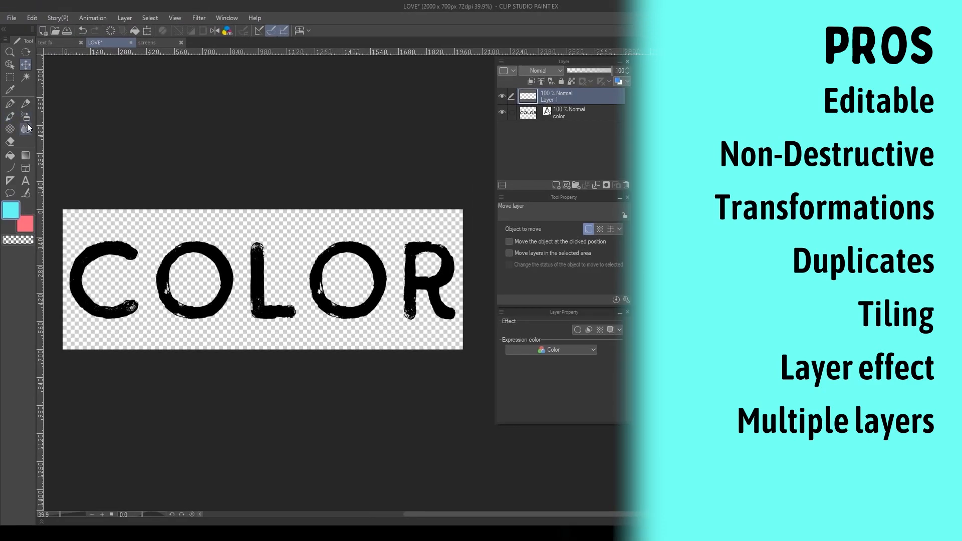
left_click(25, 116)
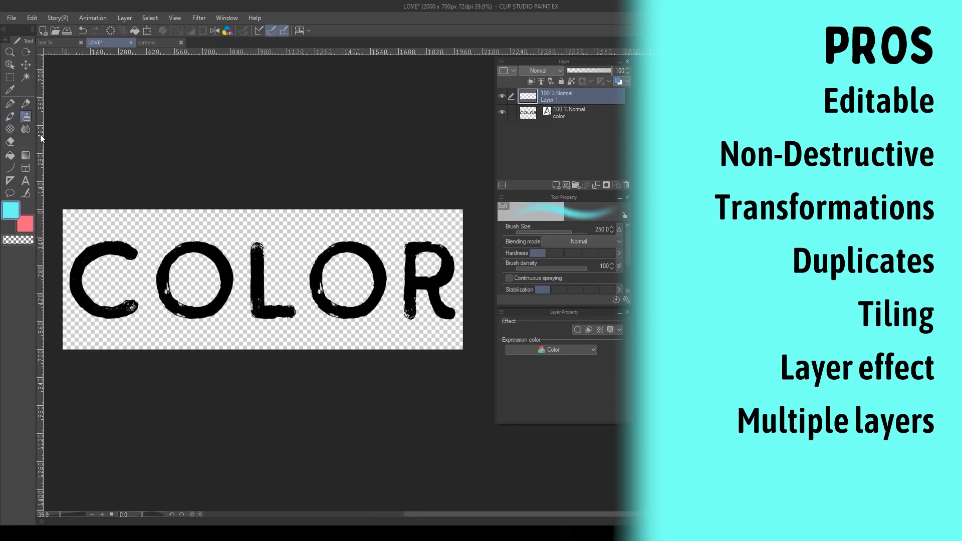
mouse_move(103, 263)
left_mouse_down()
mouse_move(142, 257)
mouse_move(140, 229)
mouse_move(120, 248)
mouse_move(124, 276)
left_mouse_up()
key("x")
mouse_move(284, 257)
left_mouse_down()
mouse_move(266, 287)
mouse_move(239, 269)
left_mouse_up()
key("x")
mouse_move(351, 235)
left_mouse_down()
mouse_move(391, 236)
mouse_move(351, 280)
mouse_move(401, 300)
left_mouse_up()
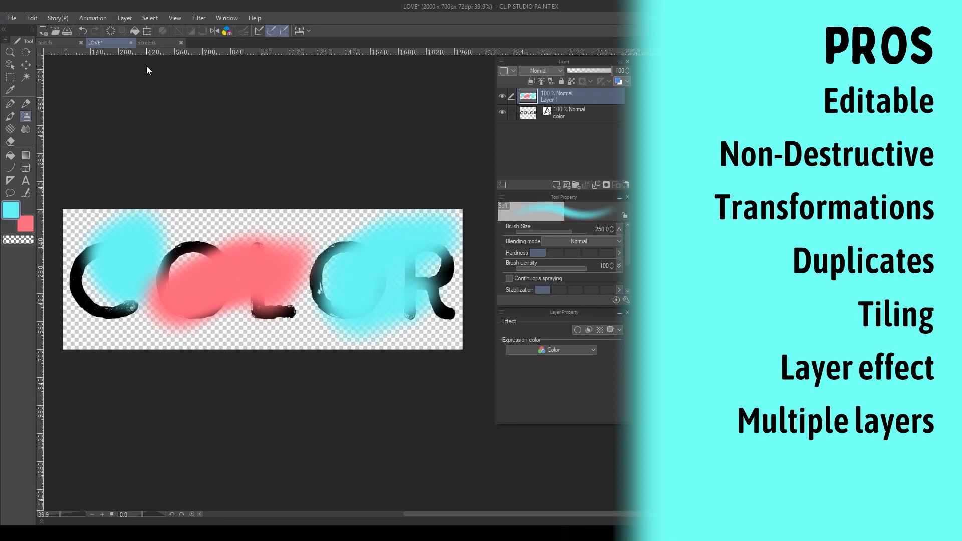
key("ctrl+s")
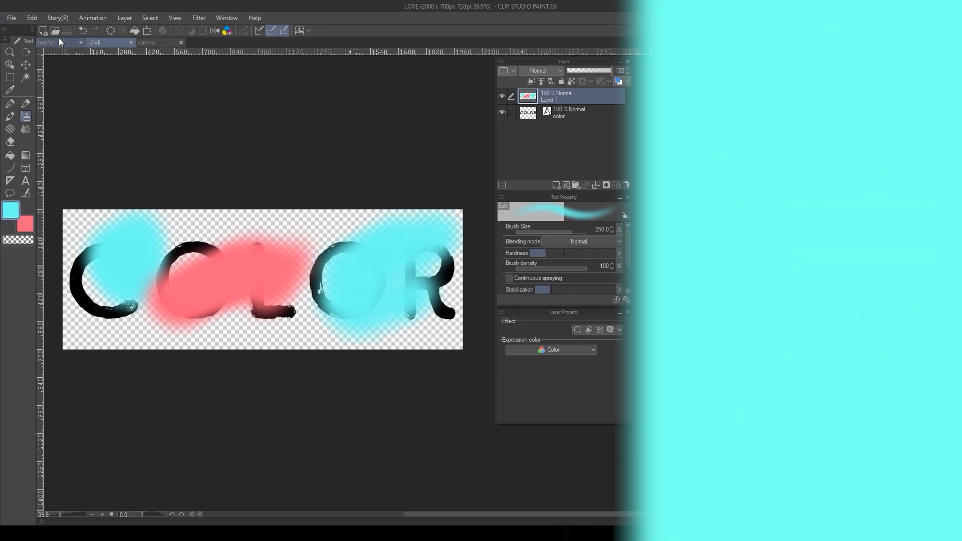
left_click(59, 39)
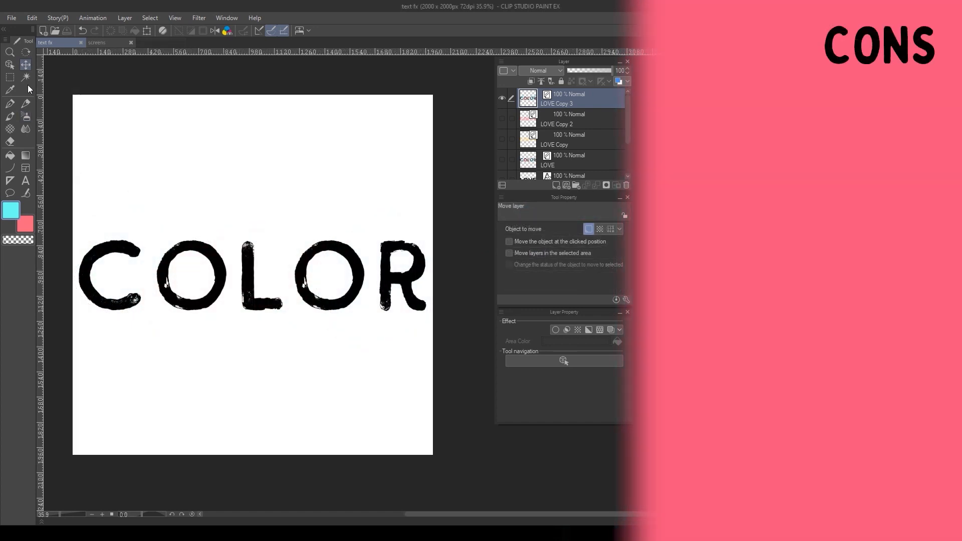
Check which drawing tools, filters and transform options are available for the LOVE Copy 3 file object.
left_click(25, 118)
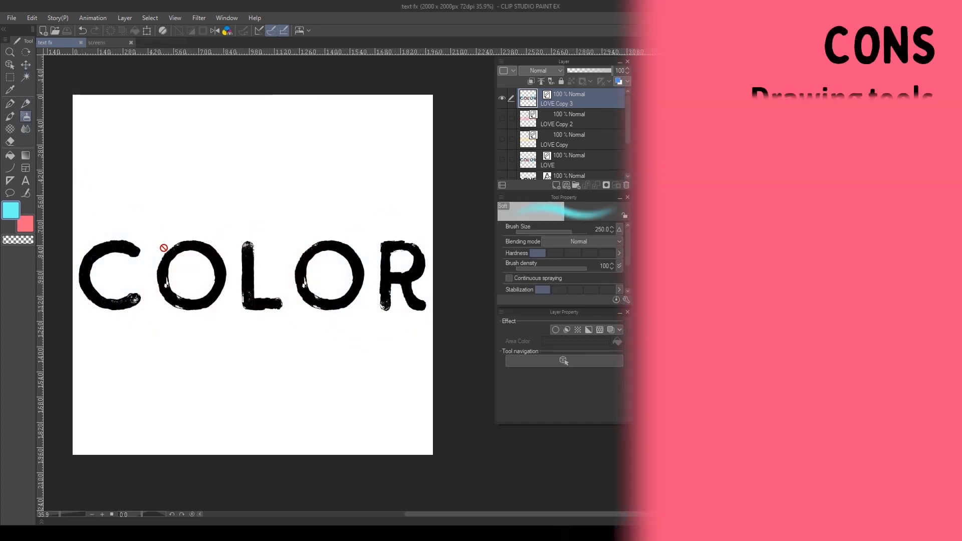
left_click(26, 104)
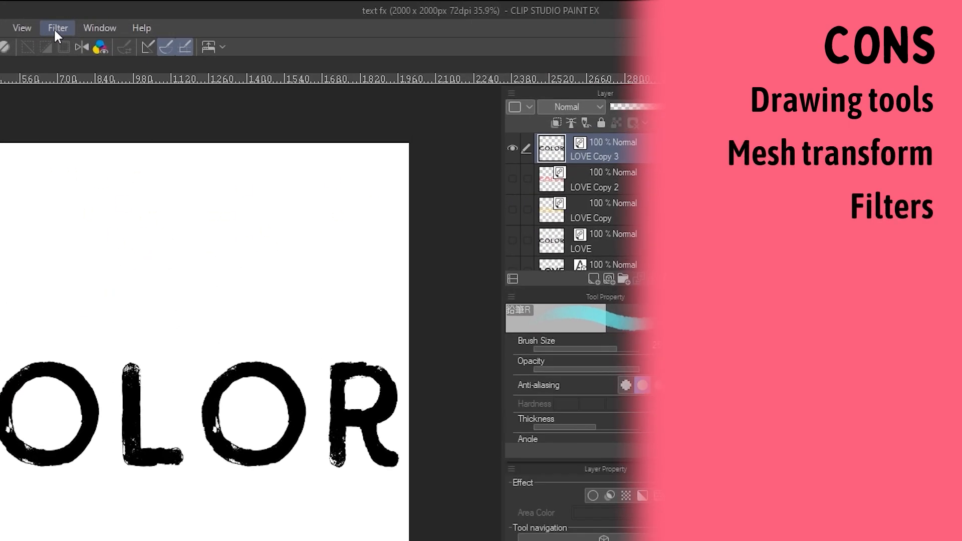
left_click(54, 31)
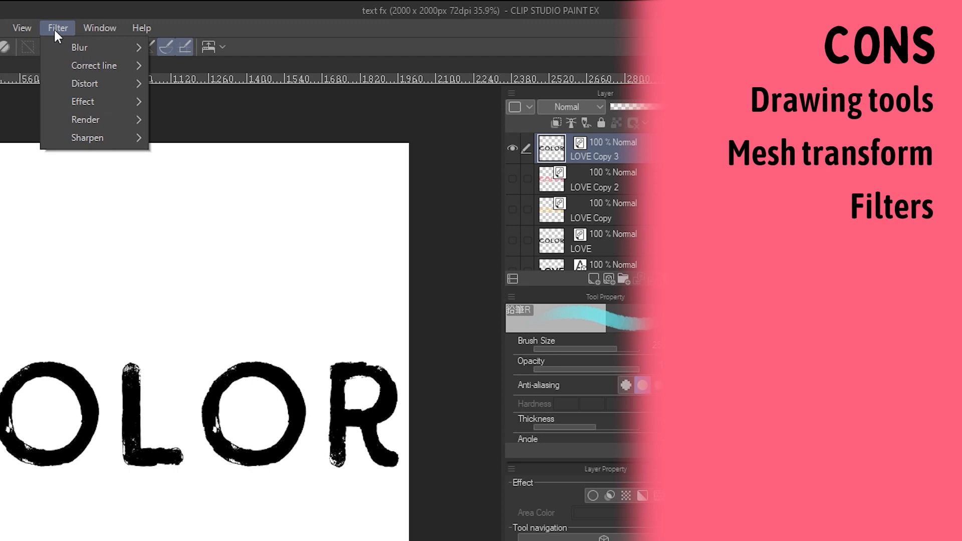
mouse_move(91, 103)
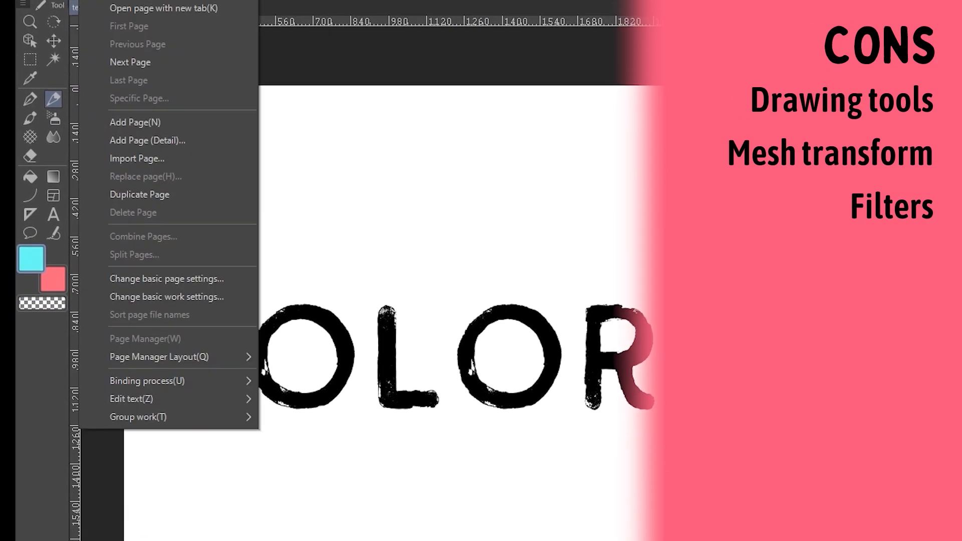
mouse_move(46, 28)
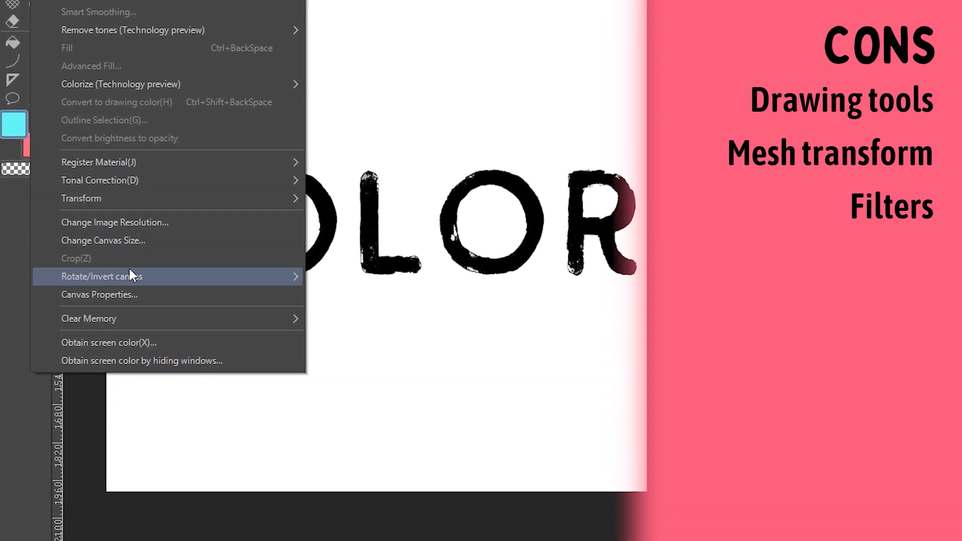
mouse_move(139, 207)
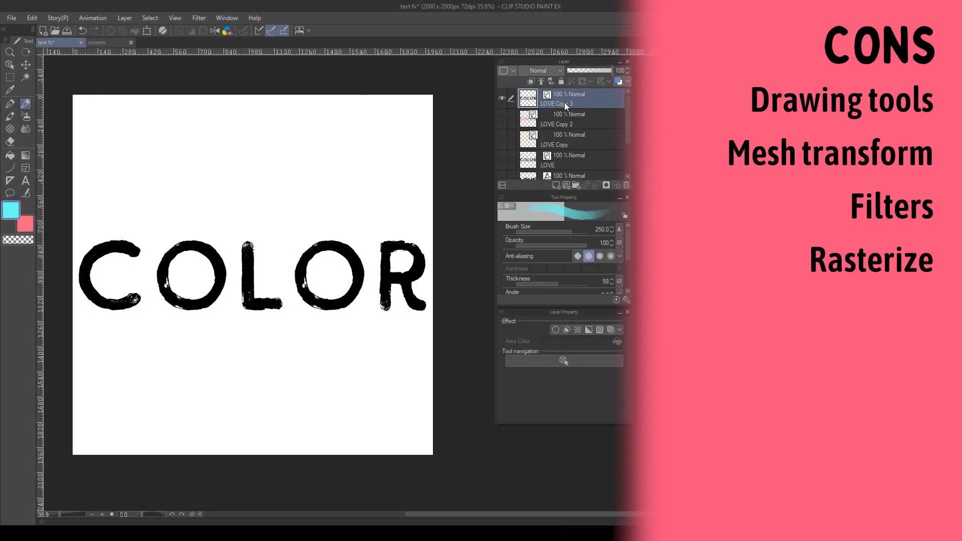
Duplicate the LOVE Copy 3 file object and rasterize the duplicate.
key("ctrl+c")
key("ctrl+v")
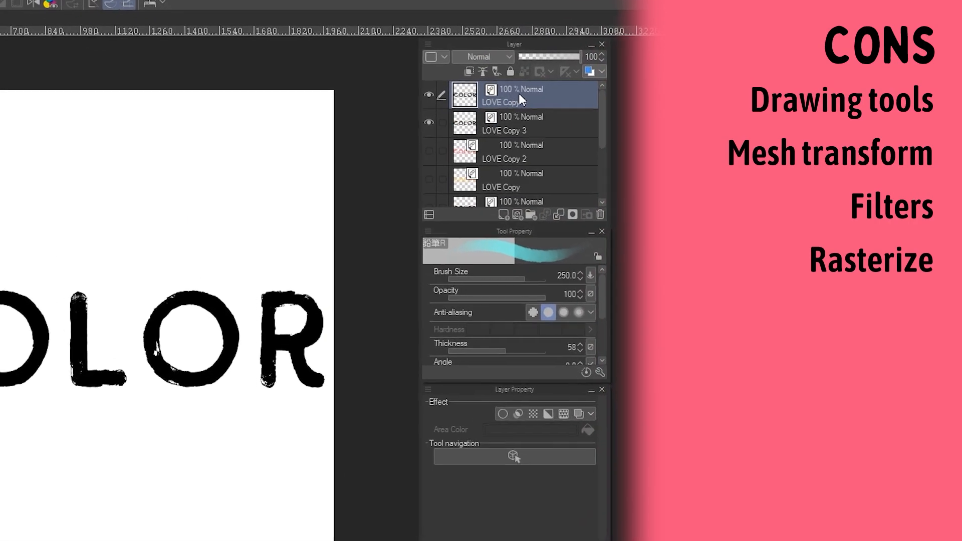
right_click(518, 95)
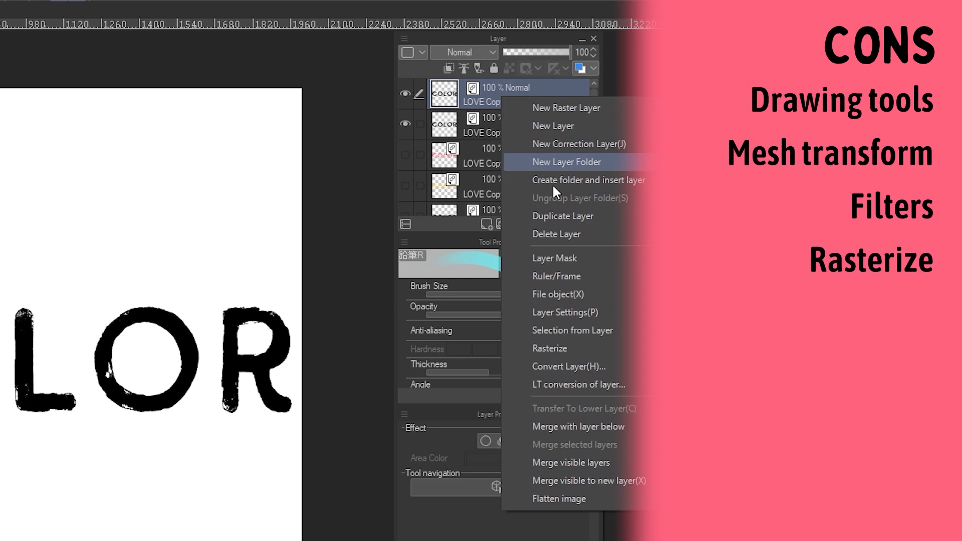
left_click(570, 345)
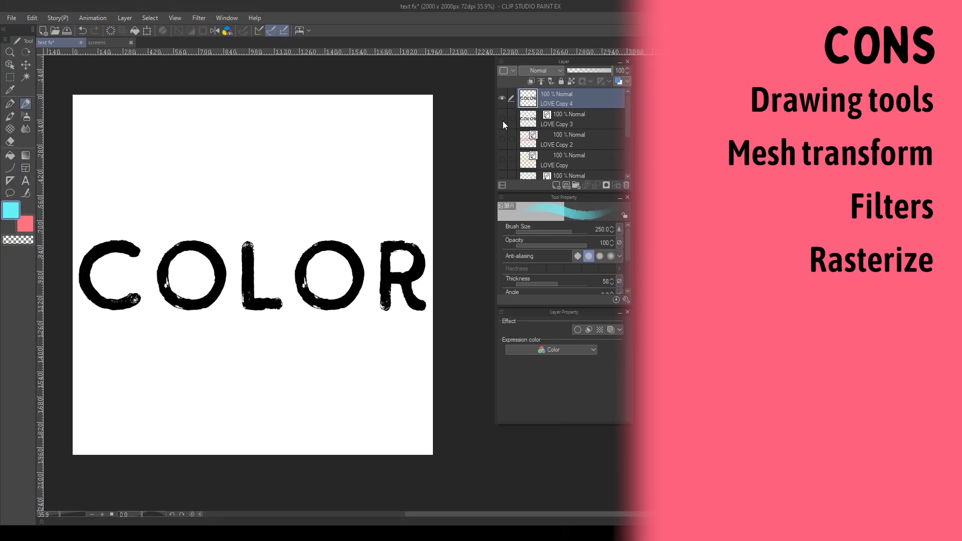
Distort the rasterized COLOR layer with Mesh Transformation, stretching the first O upward and bending the mesh inward at the second O.
left_click_drag(166, 229, 181, 239)
key("ctrl+z")
left_click(32, 18)
mouse_move(117, 260)
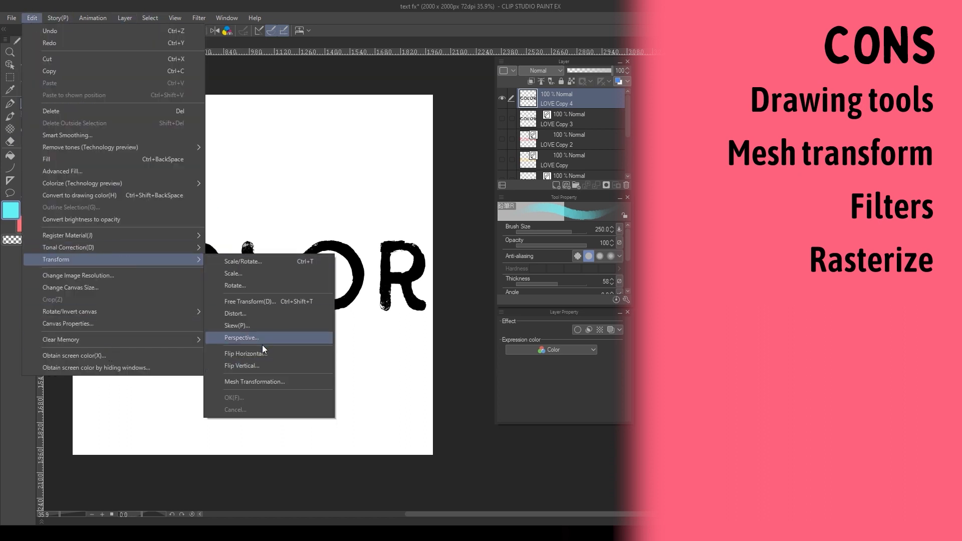
left_click(254, 381)
left_click_drag(194, 240, 197, 215)
left_click_drag(311, 264, 286, 267)
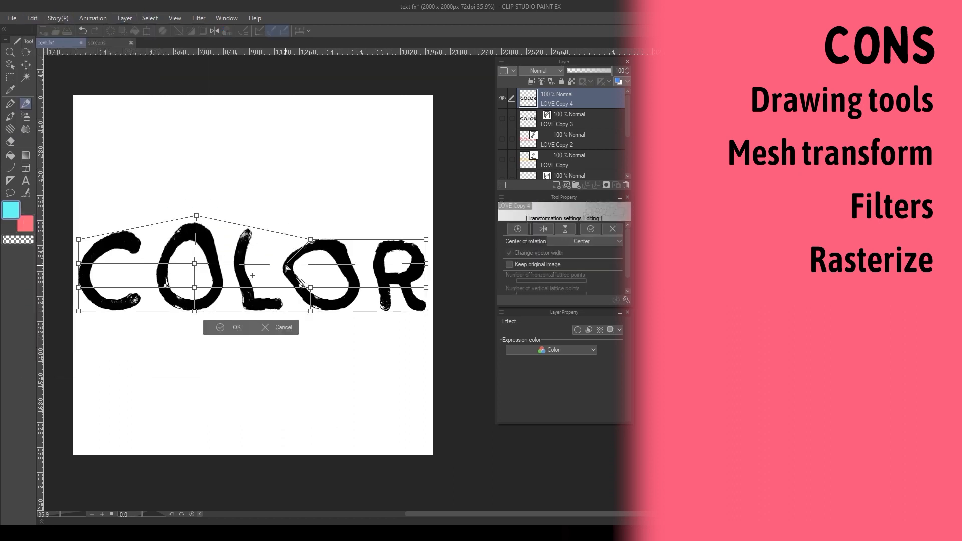
Apply a blur filter to the rasterized COLOR layer.
left_click(199, 18)
mouse_move(221, 31)
left_click(298, 68)
left_click(320, 333)
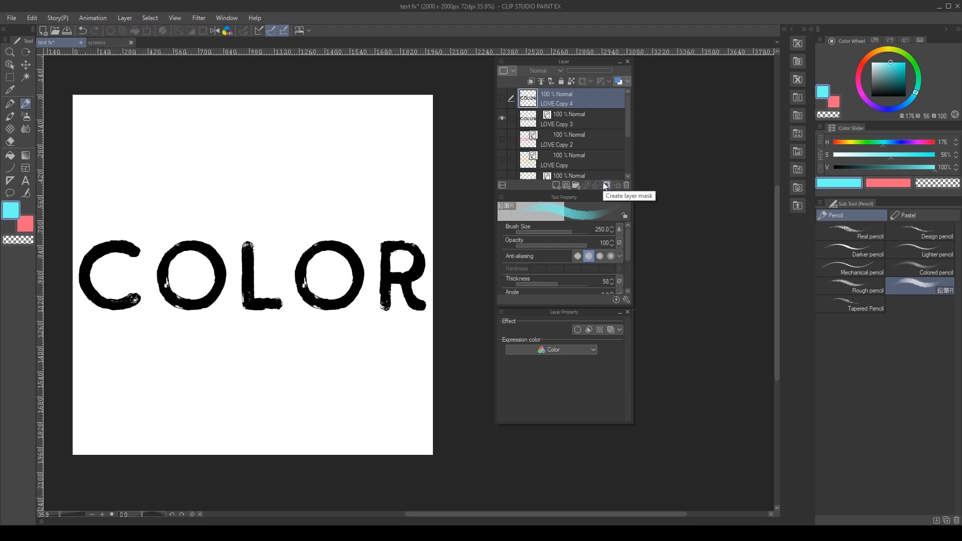
Add a layer mask to the LOVE Copy 3 file object and choose transparent as the drawing color.
left_click(591, 120)
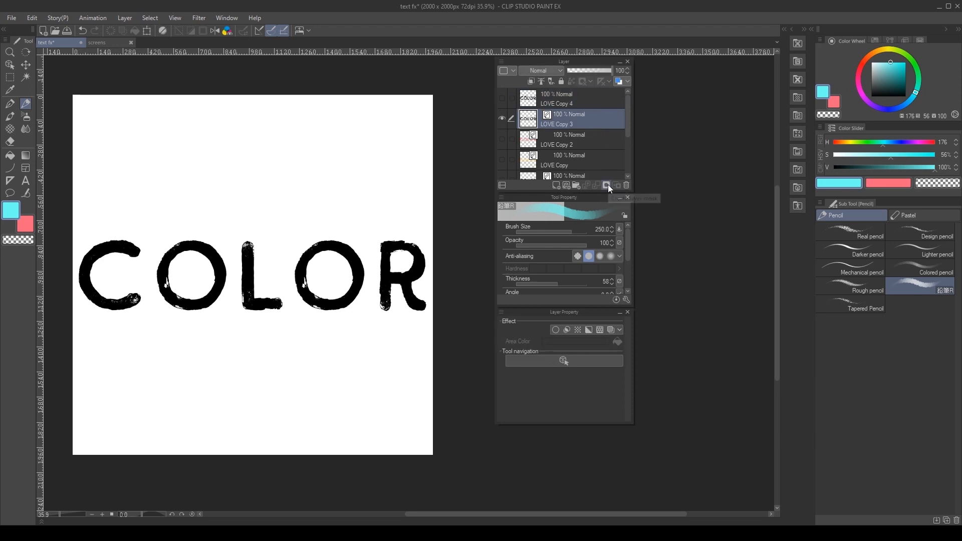
left_click(607, 185)
left_click(26, 241)
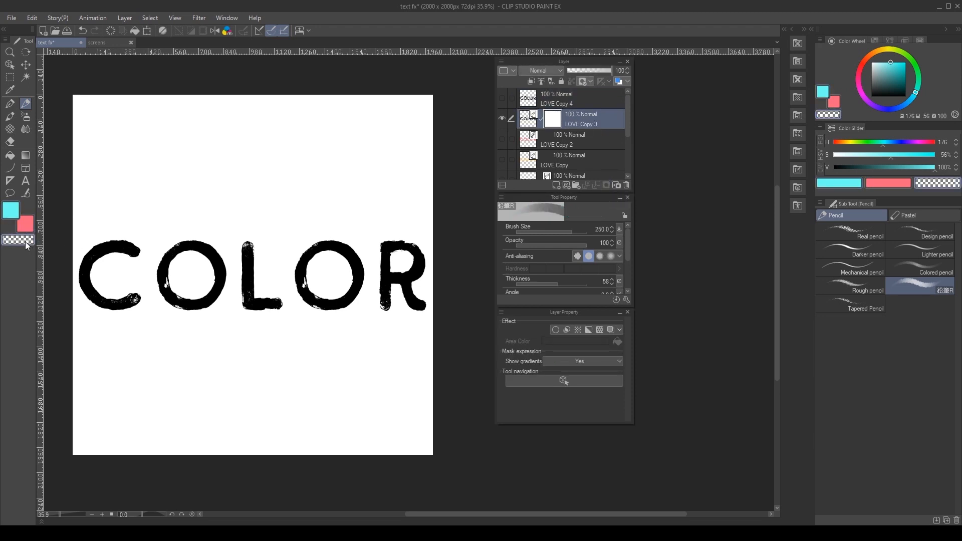
Try hiding the lower parts of the C and first O with pencil strokes on the mask, and undo the strokes.
mouse_move(112, 311)
left_mouse_down()
mouse_move(125, 306)
mouse_move(97, 319)
mouse_move(110, 313)
left_mouse_up()
mouse_move(178, 307)
left_mouse_down()
mouse_move(241, 306)
mouse_move(155, 306)
mouse_move(276, 309)
mouse_move(196, 318)
mouse_move(220, 300)
left_mouse_up()
key("ctrl+z")
key("ctrl+z")
key("ctrl+z")
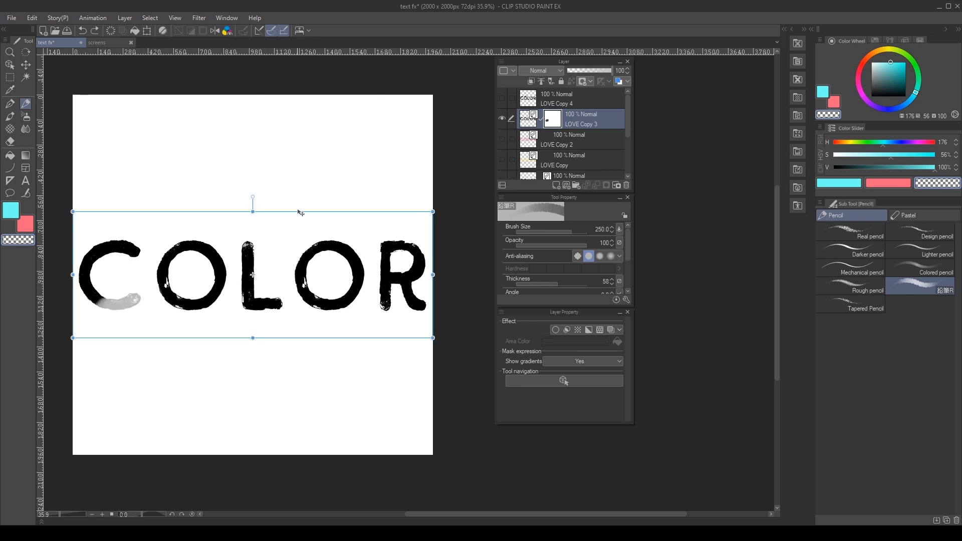
Fade out the lower part of the COLOR text on the layer mask with the soft airbrush.
left_click(25, 119)
mouse_move(90, 313)
left_mouse_down()
mouse_move(400, 318)
mouse_move(140, 326)
mouse_move(133, 311)
mouse_move(396, 295)
left_mouse_up()
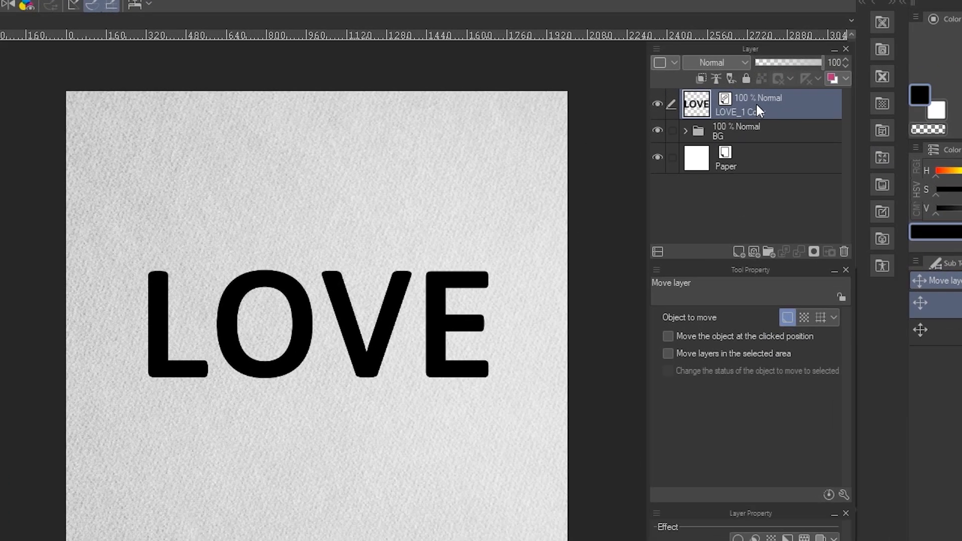
Put the LOVE_1 Copy file object into a new layer folder named MAIN TEXT.
right_click(712, 99)
left_click(822, 186)
double_click(742, 103)
type("MAIN TEXT")
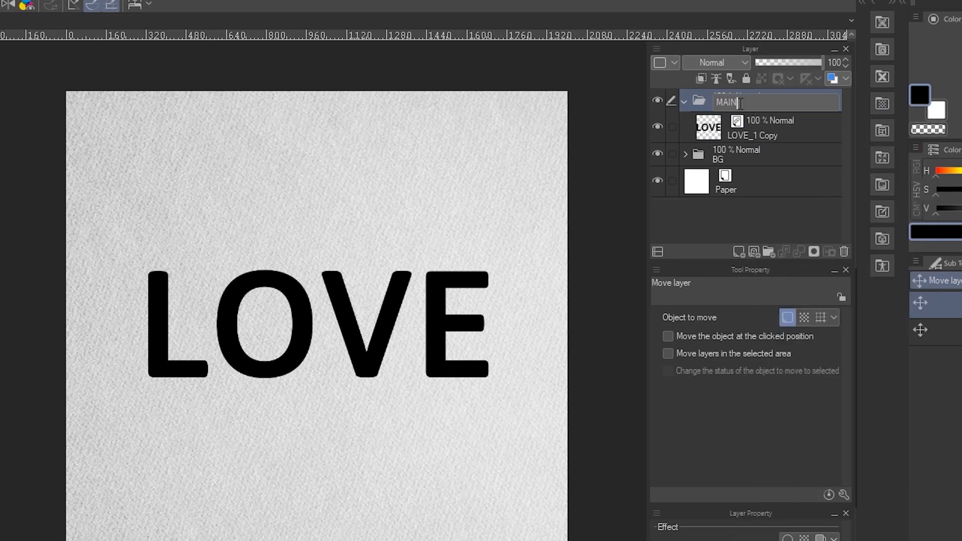
key("Return")
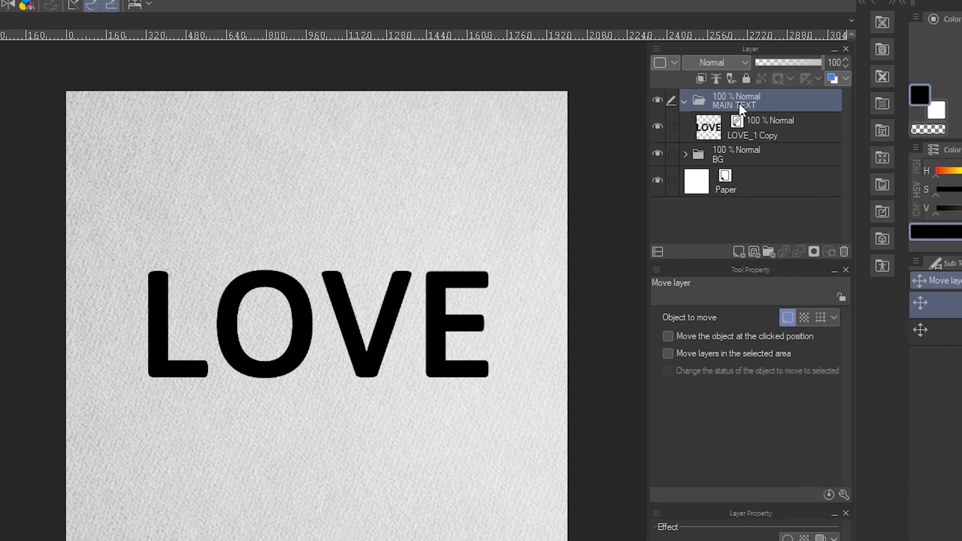
Duplicate the LOVE_1 Copy file object and rename the lower copy SHADOW.
left_click(757, 133)
right_click(757, 134)
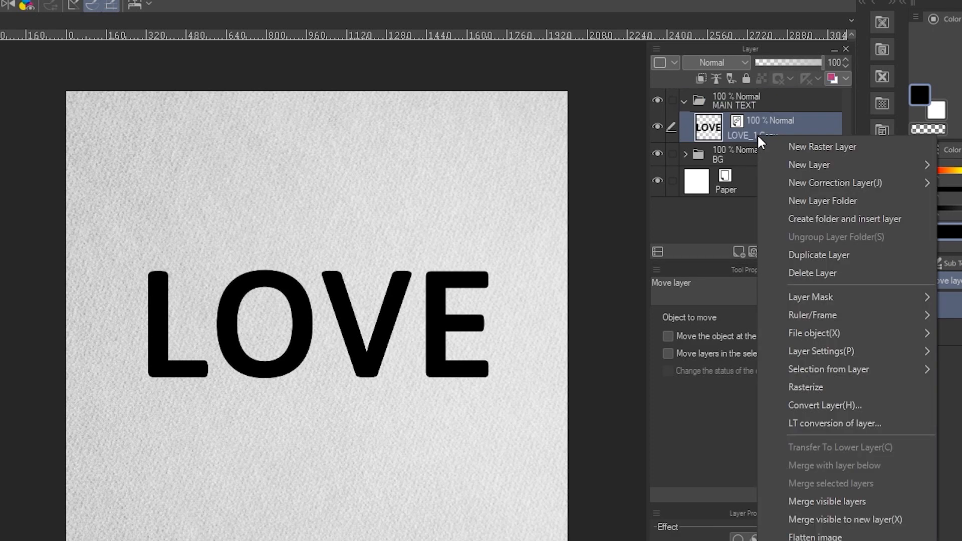
left_click(824, 257)
double_click(756, 164)
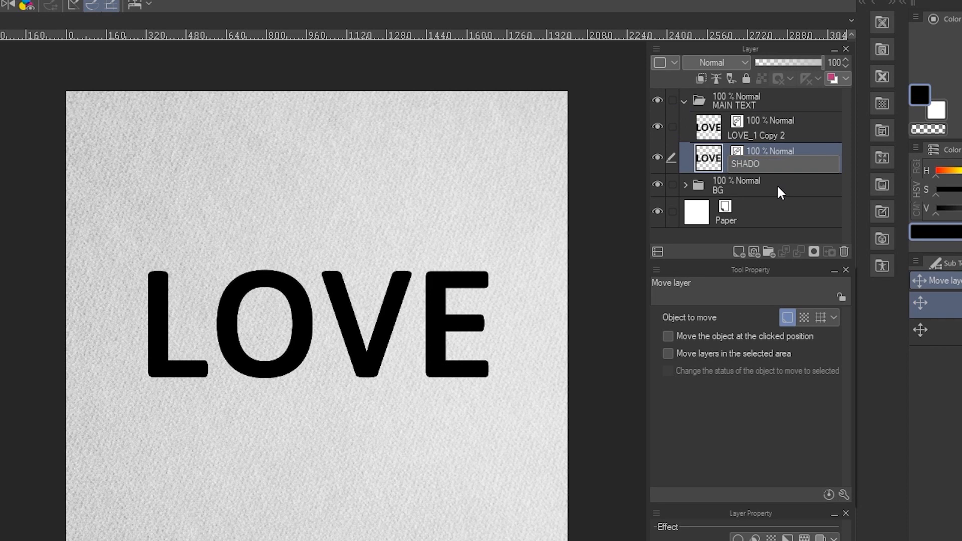
type("SHADOW")
key("Return")
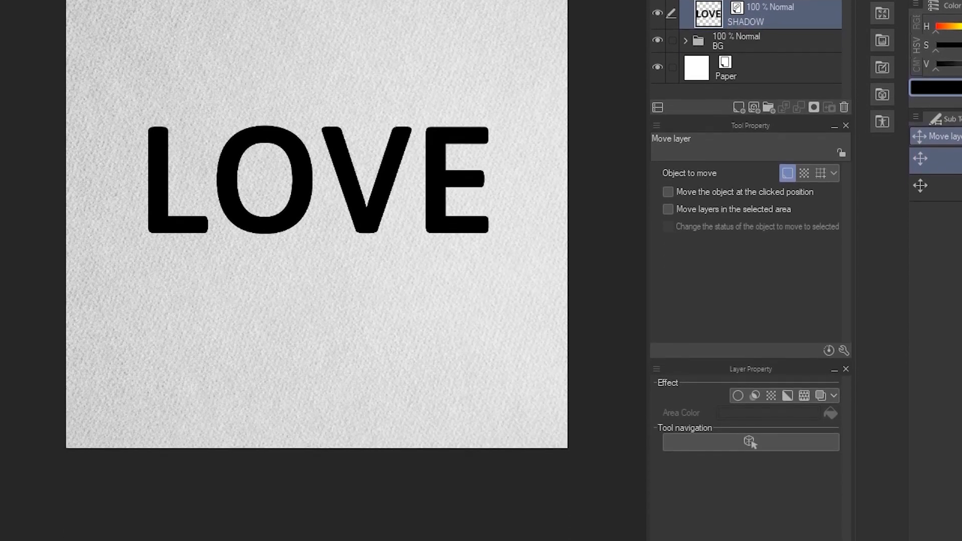
Turn on the pink border effect and the magenta layer color for the LOVE_1 Copy 2 file object.
left_click(738, 396)
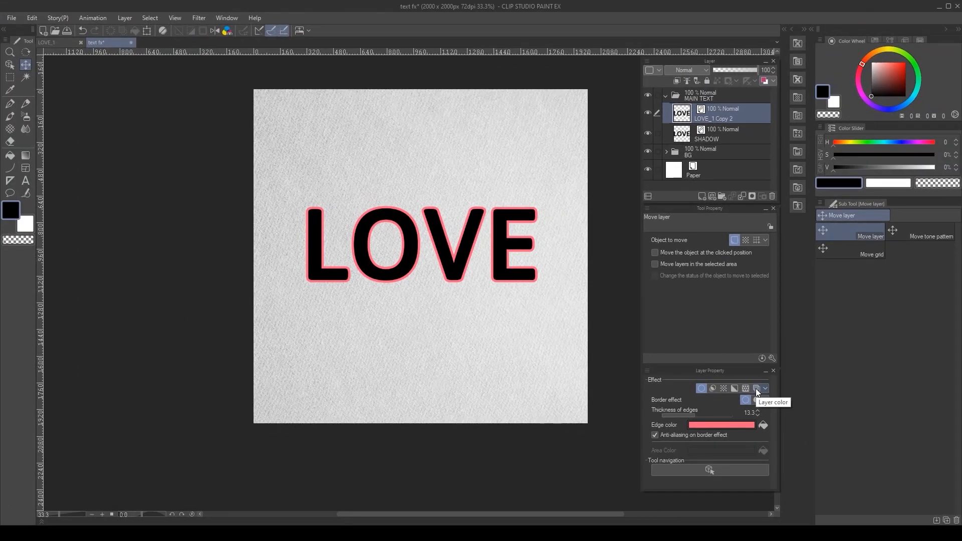
left_click(821, 395)
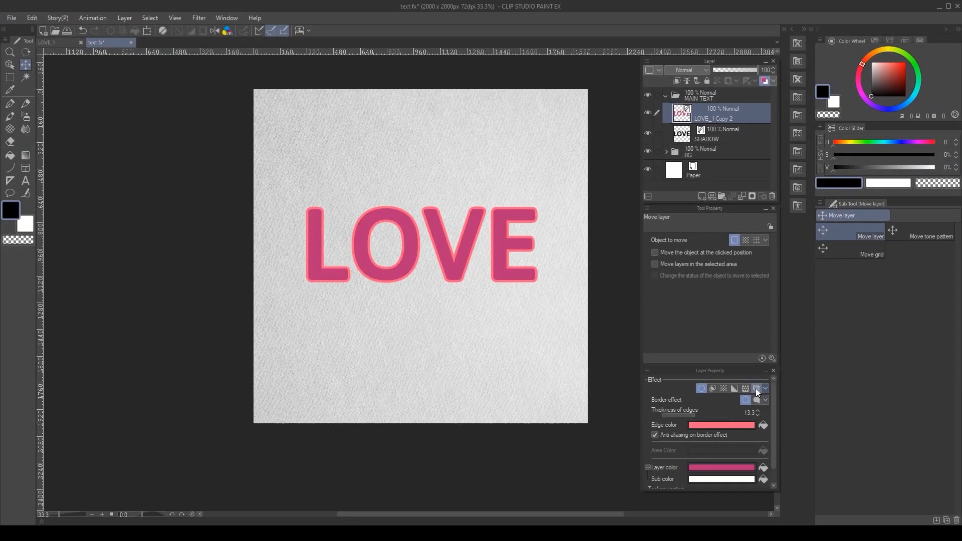
Nudge the SHADOW layer down and to the right so it shows as a drop shadow behind the LOVE text.
left_click(711, 132)
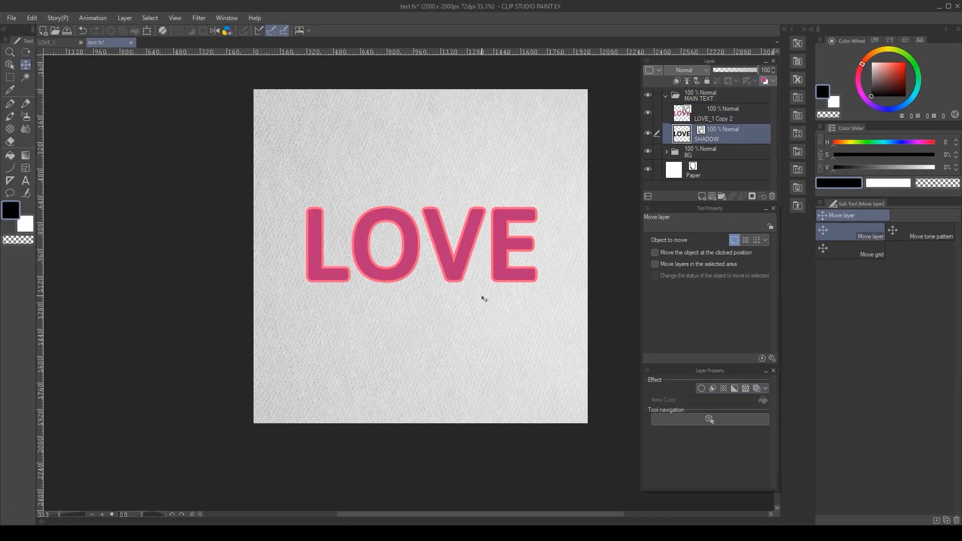
key("Down")
key("Down")
key("Down")
key("Down")
key("Down")
key("Down")
key("Right")
key("Right")
key("Right")
key("Right")
key("Up")
key("Left")
Lower the SHADOW layer's opacity to 38%.
left_click(741, 69)
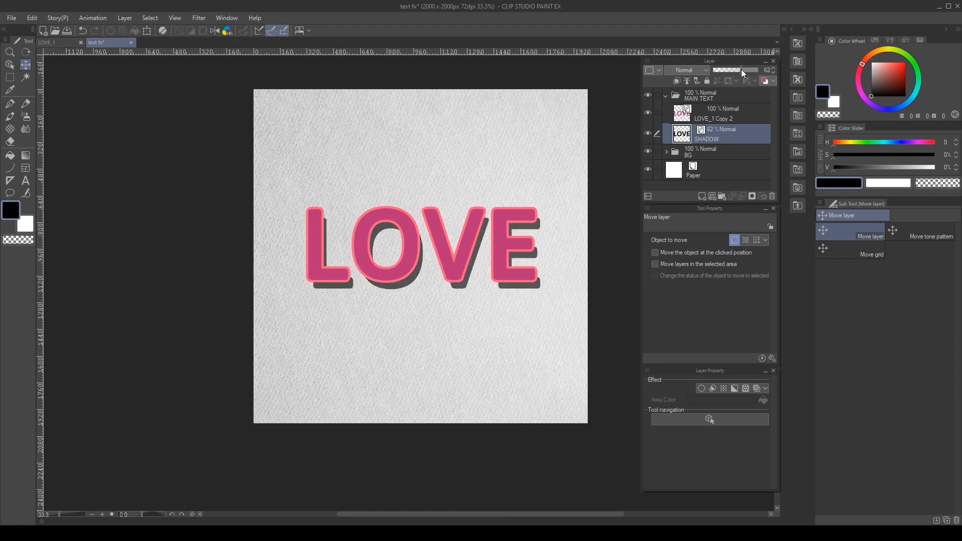
left_click_drag(735, 69, 729, 67)
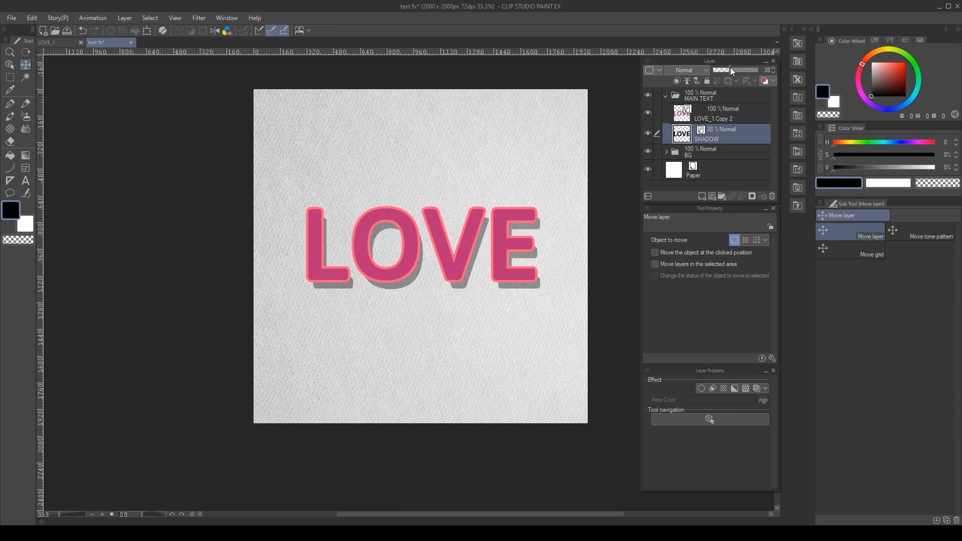
left_click(710, 97)
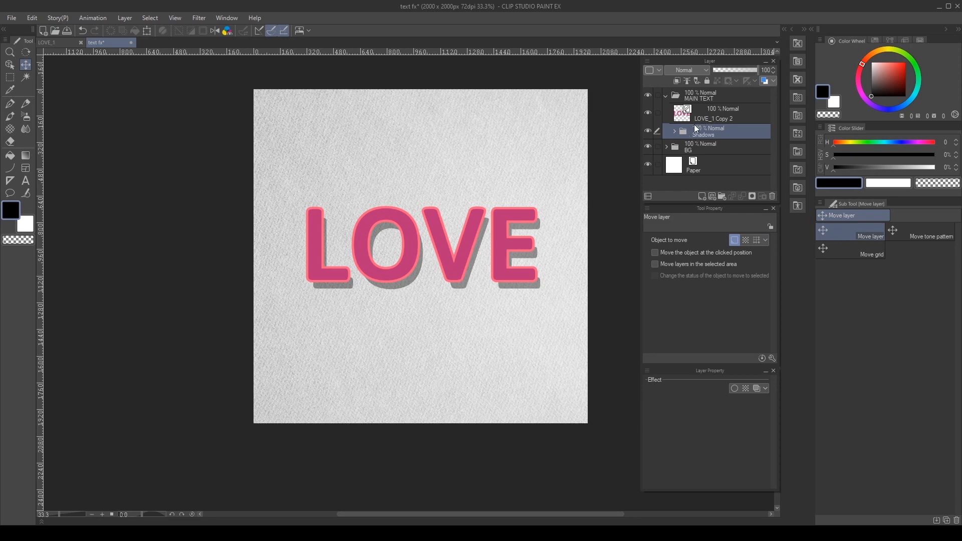
Open the source file of the LOVE_1 Copy 2 file object for editing.
left_click(699, 122)
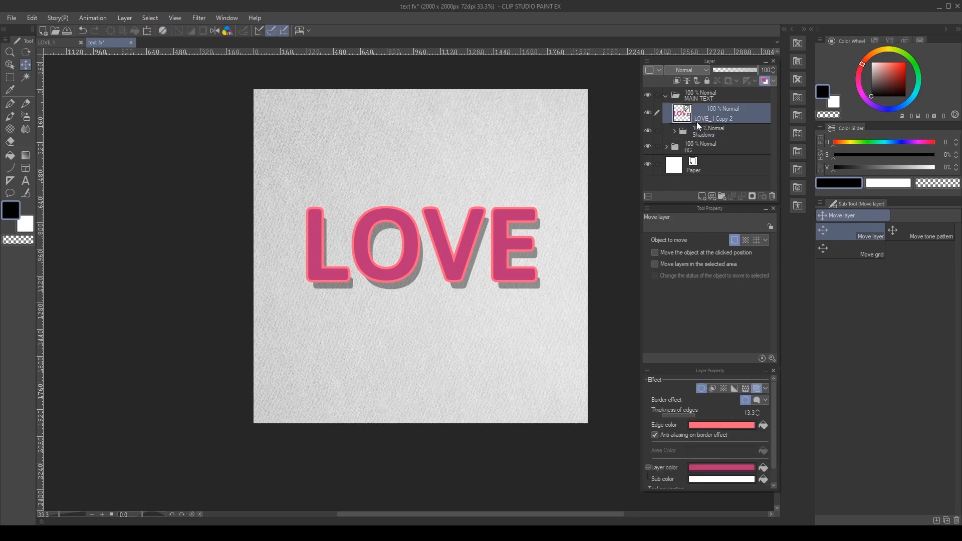
key("o")
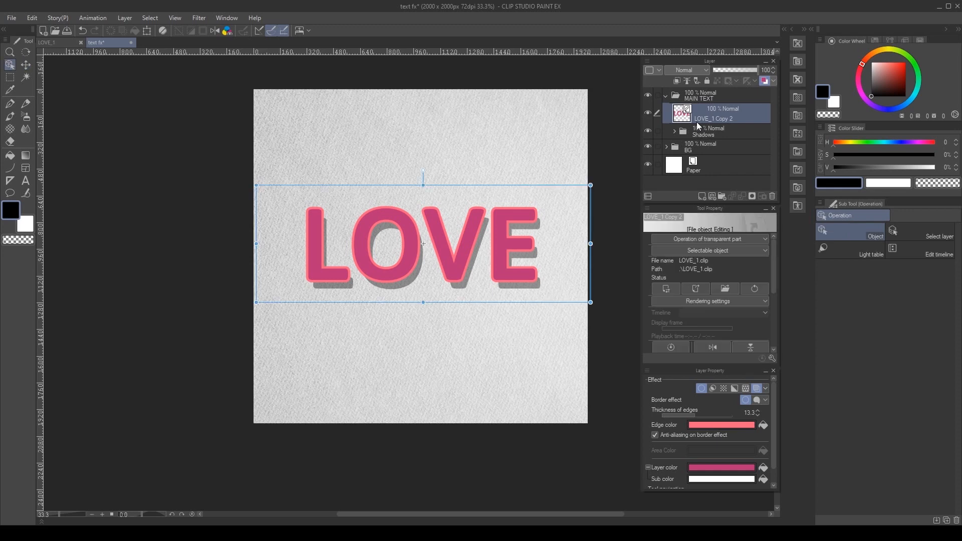
left_click(689, 288)
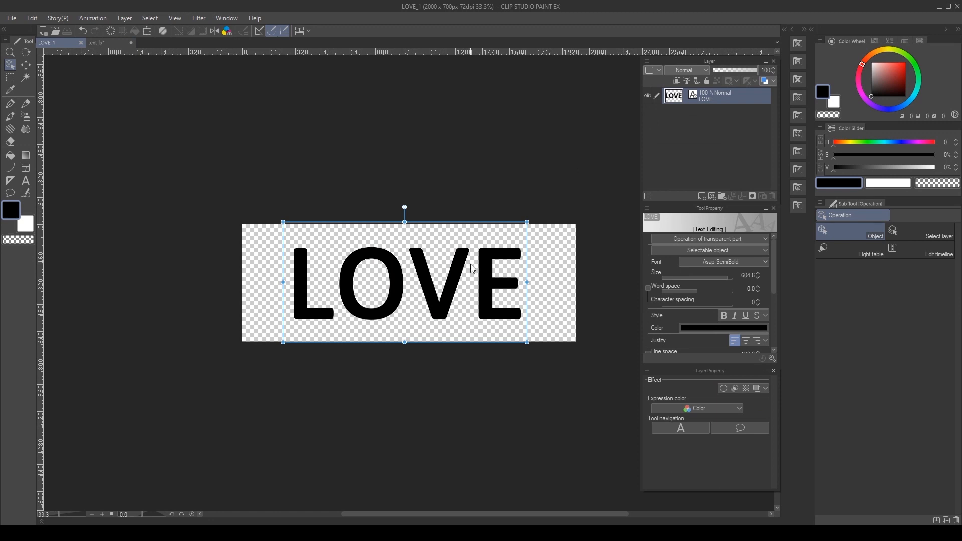
Replace the word LOVE with HOPE in the source file and return to the text fx document.
key("t")
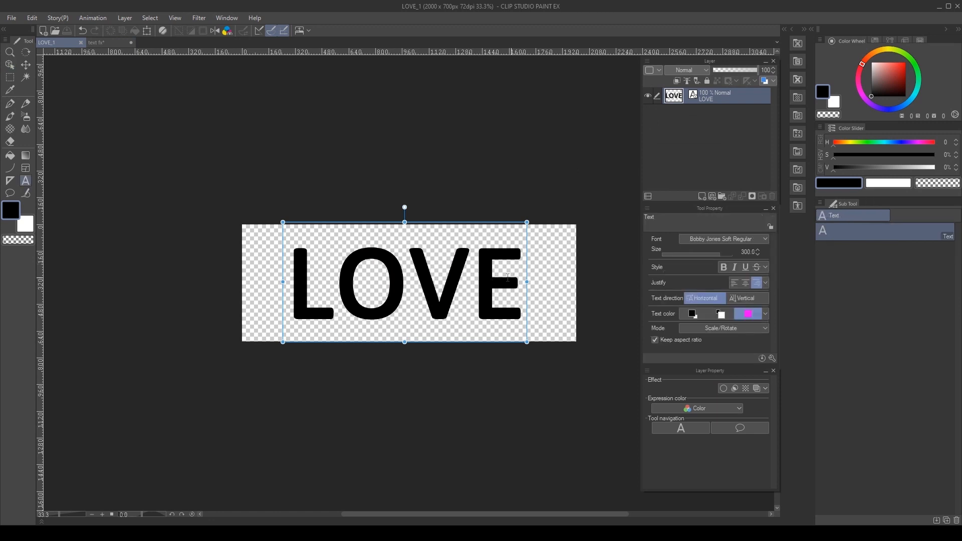
left_click(511, 278)
left_click_drag(511, 278, 286, 281)
type("HOPE")
left_click(417, 368)
left_click(102, 42)
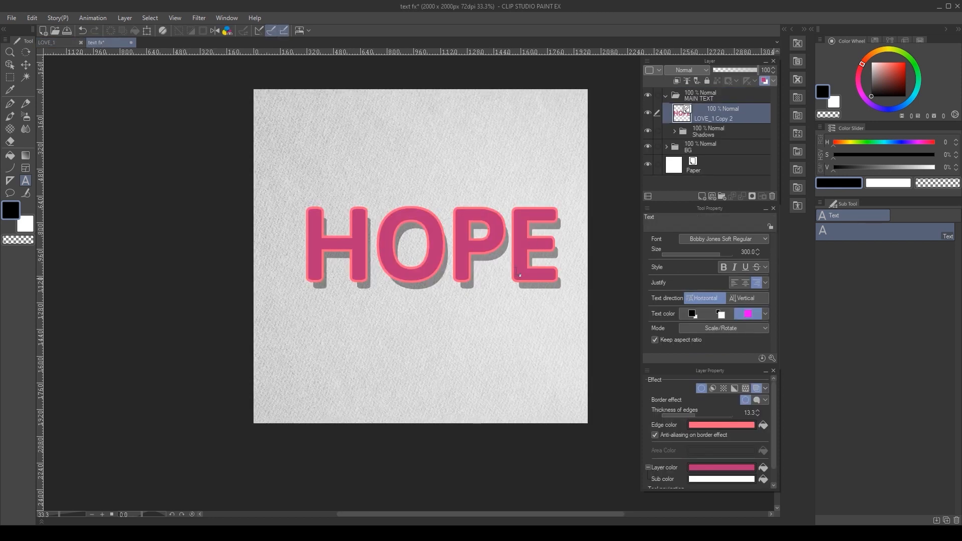
Try moving the Shadows folder slightly behind the HOPE text.
left_click(714, 131)
key("k")
mouse_move(551, 294)
left_mouse_down()
mouse_move(550, 282)
mouse_move(552, 299)
mouse_move(545, 293)
left_mouse_up()
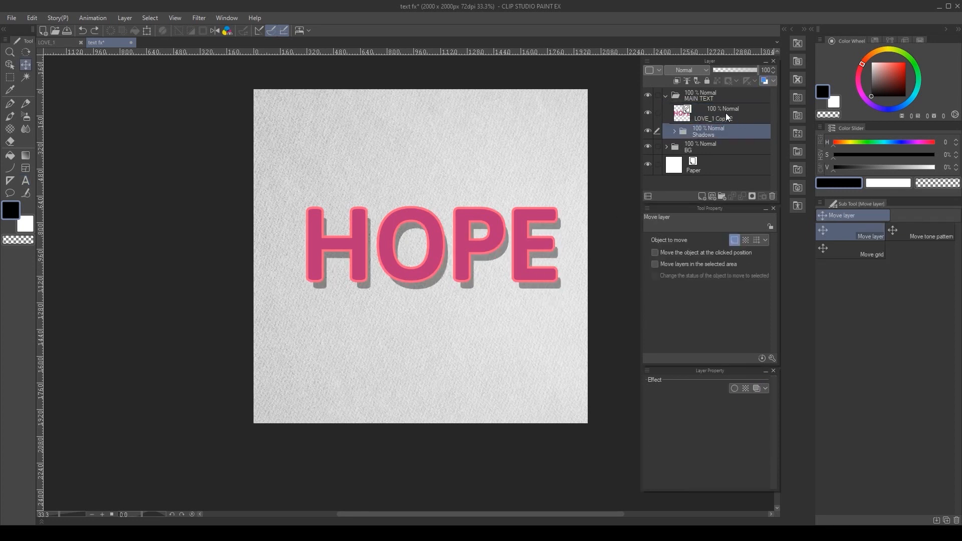
Recolor the LOVE_1 Copy 2 file object with a light green edge color and the green layer color 47BA31.
left_click(726, 113)
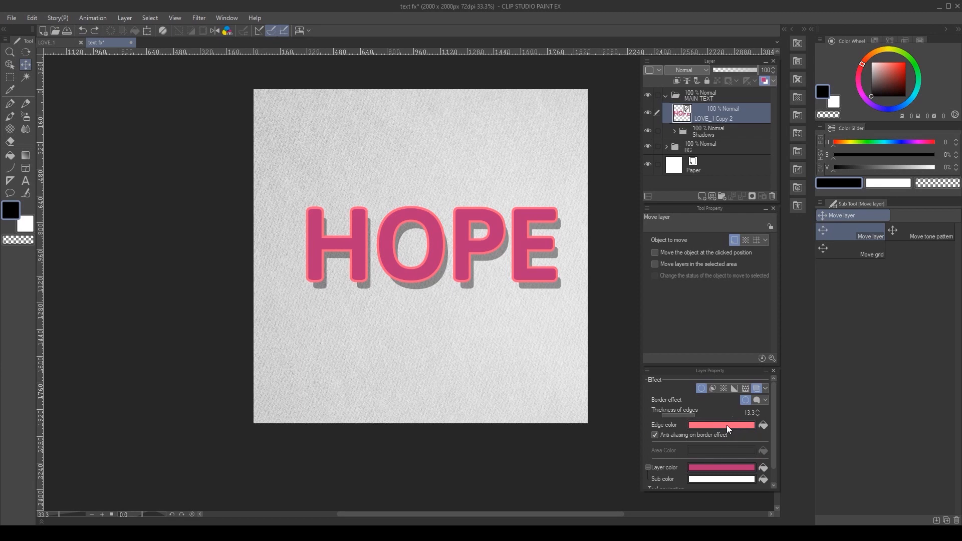
left_click(727, 425)
left_click(269, 353)
left_click(375, 247)
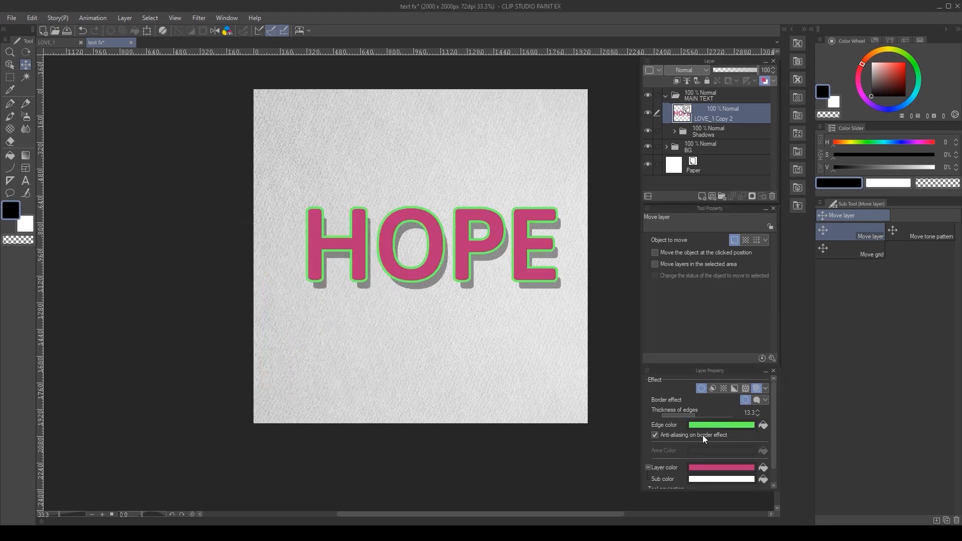
left_click(721, 467)
left_click(269, 359)
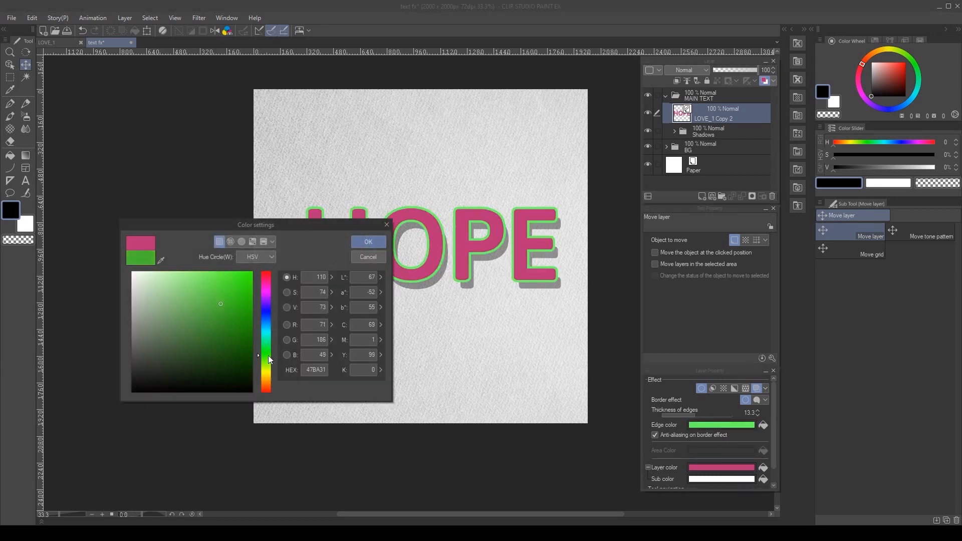
left_click(369, 242)
Shift the whole MAIN TEXT folder slightly down and to the left on the canvas.
scroll(406, 161, "down", 2)
scroll(406, 161, "up", 2)
left_click(712, 95)
left_click_drag(486, 253, 479, 260)
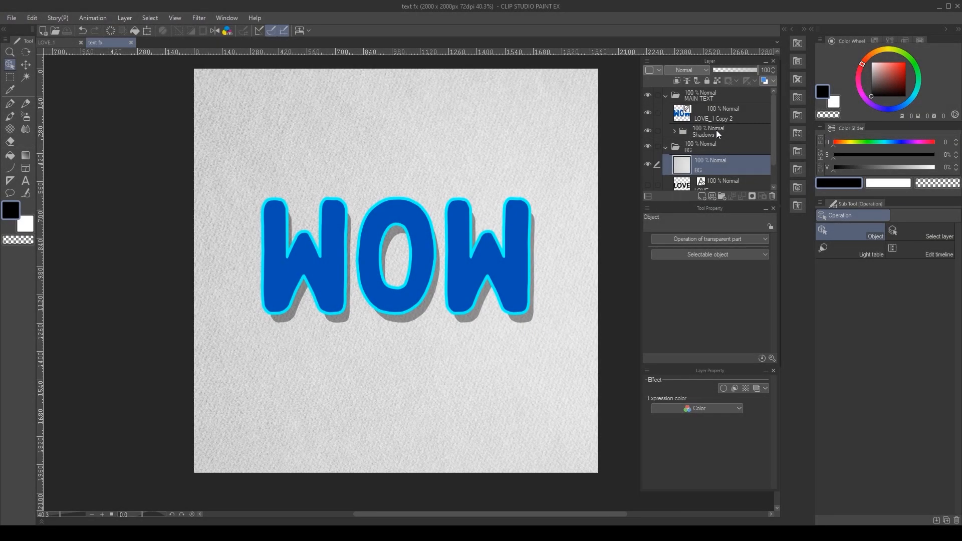
Duplicate the Shadows folder behind the WOW text and hide the original folder.
left_click(716, 131)
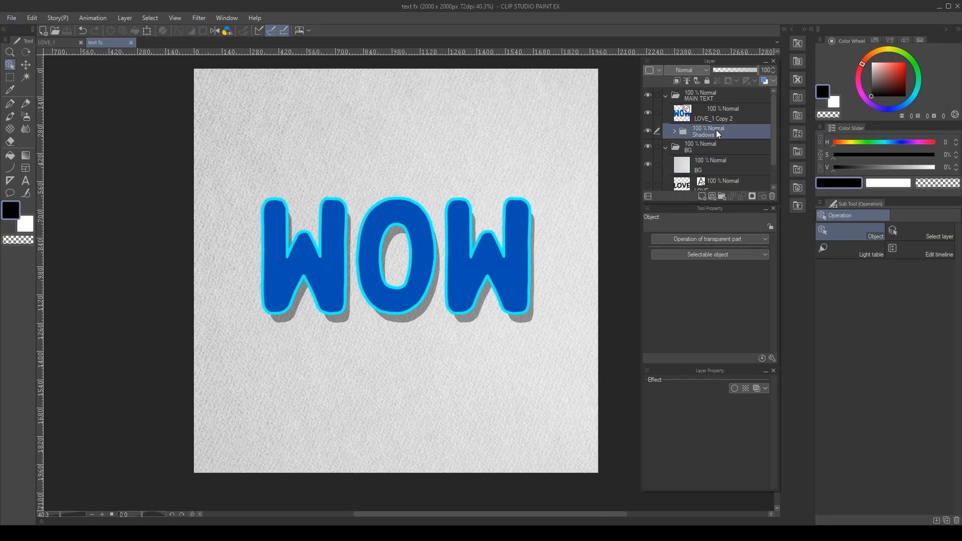
key("ctrl+c")
key("ctrl+v")
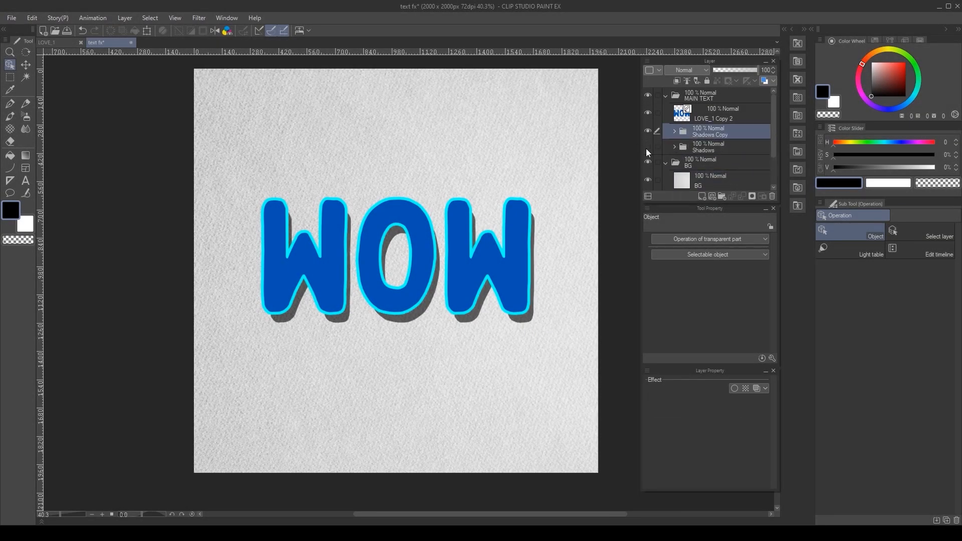
left_click(647, 146)
Merge the Shadows Copy folder into a single layer.
right_click(715, 132)
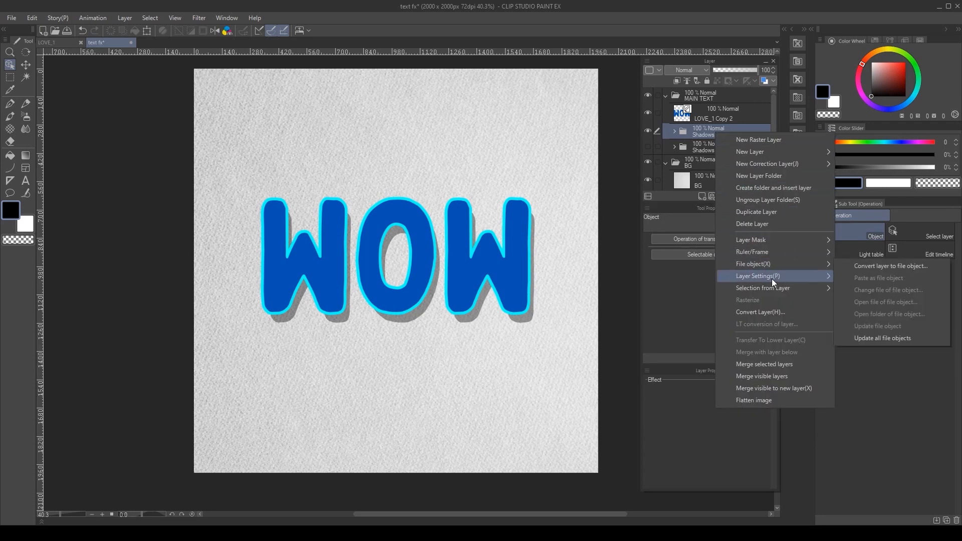
left_click(700, 131)
right_click(714, 128)
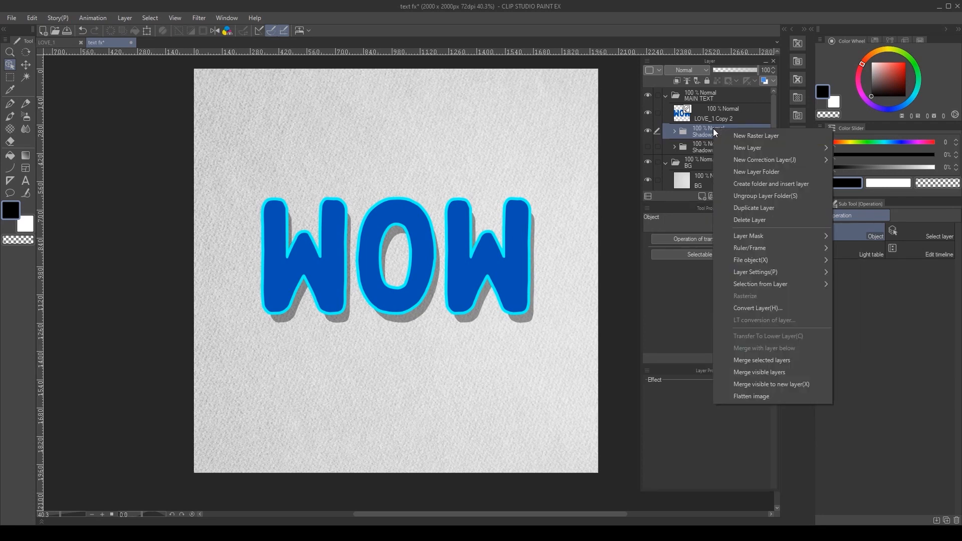
left_click(778, 364)
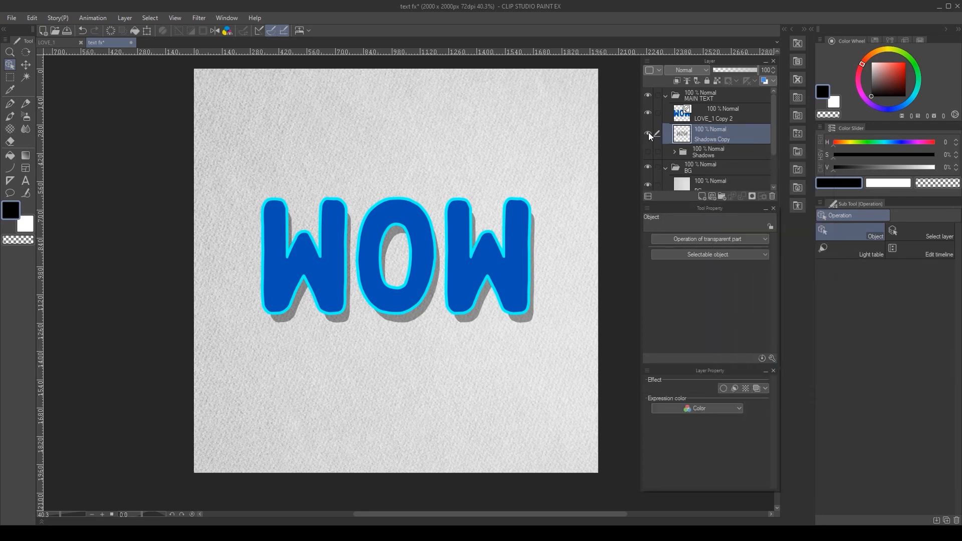
Apply a Gaussian blur to the merged Shadows Copy layer.
left_click(194, 19)
mouse_move(226, 31)
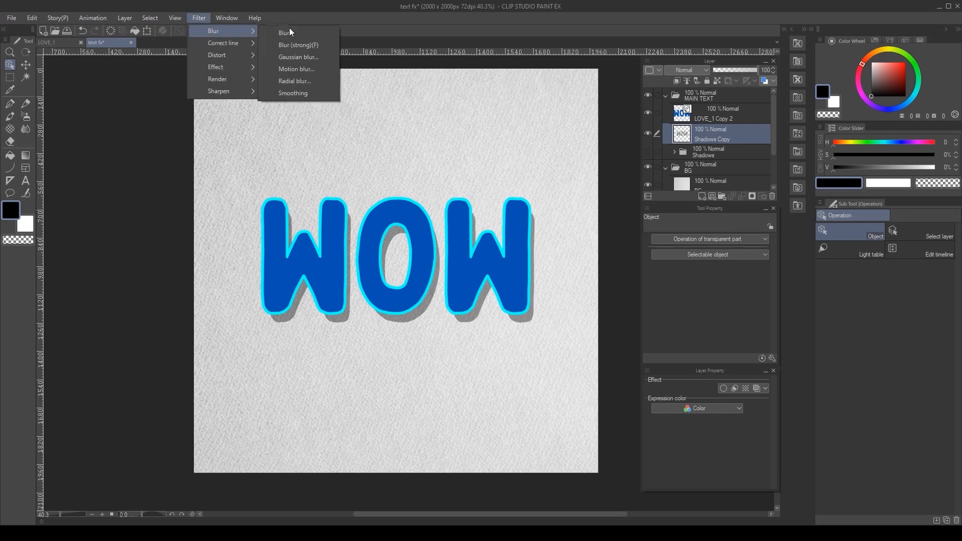
left_click(304, 59)
left_click(411, 124)
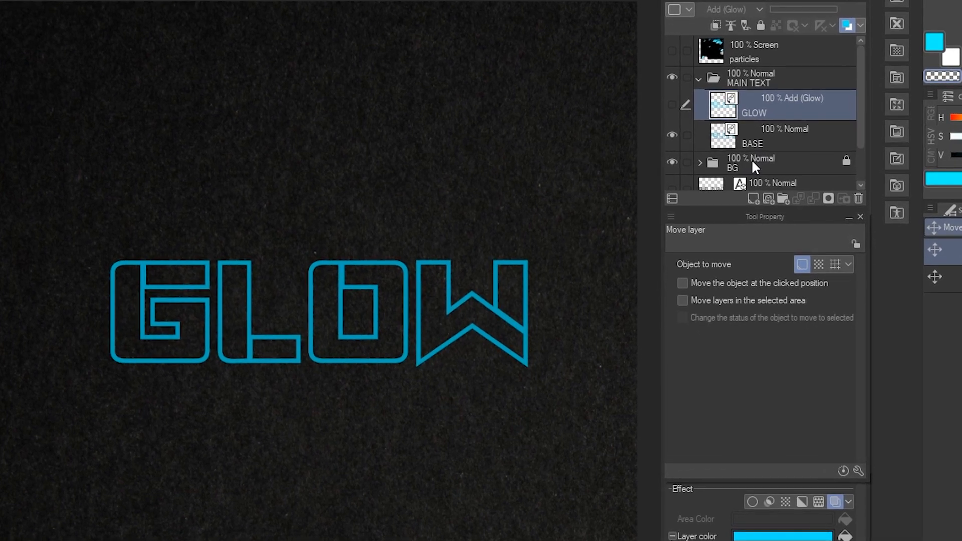
Check the BASE layer's color settings and show the GLOW layer above it, set to Add (Glow).
left_click(752, 154)
left_click(748, 138)
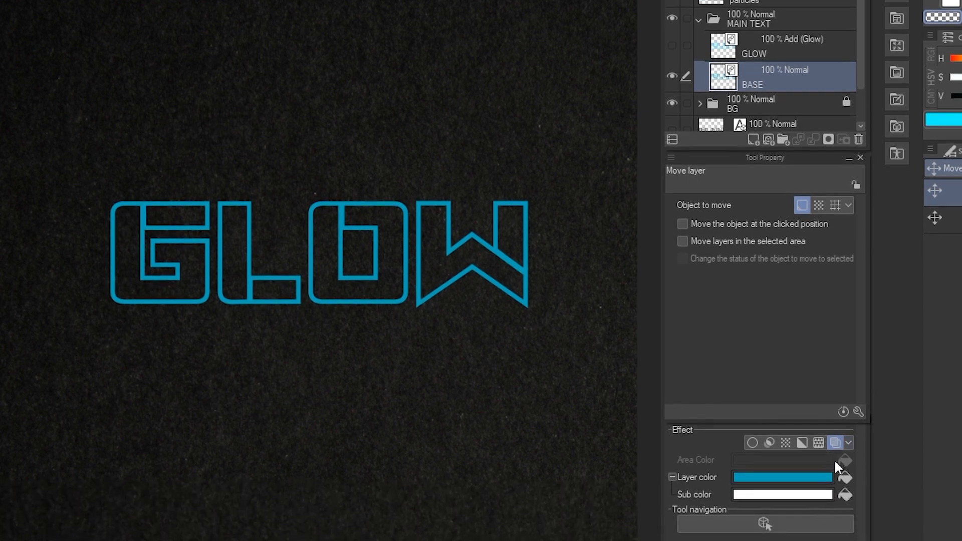
left_click(774, 47)
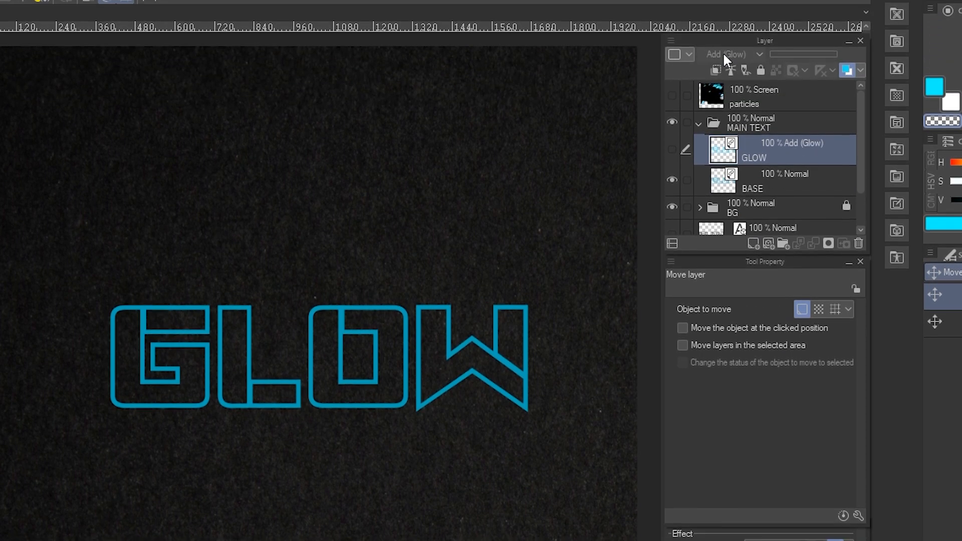
left_click(673, 181)
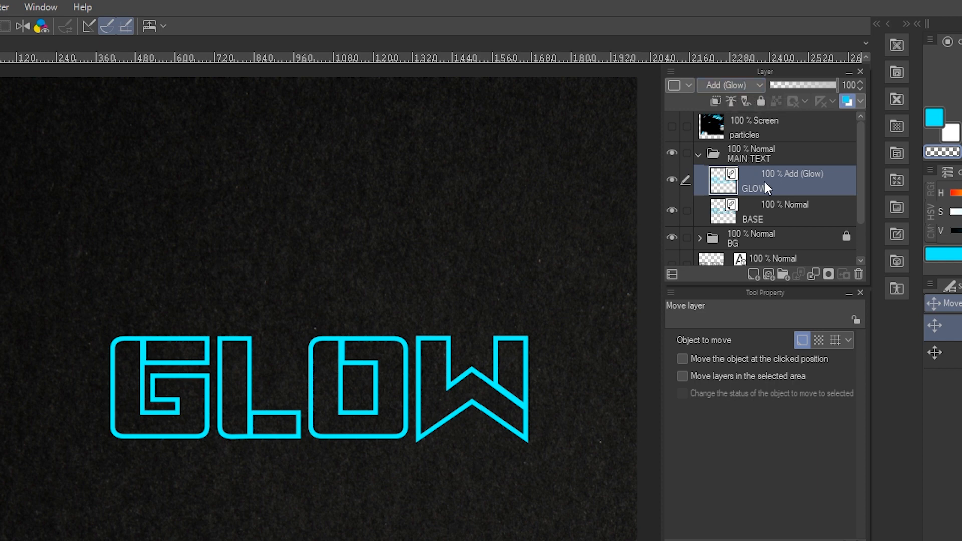
Duplicate the GLOW file object, hide the original, and rasterize the GLOW Copy layer.
key("ctrl+alt+d")
left_click(672, 210)
right_click(778, 188)
left_click(846, 429)
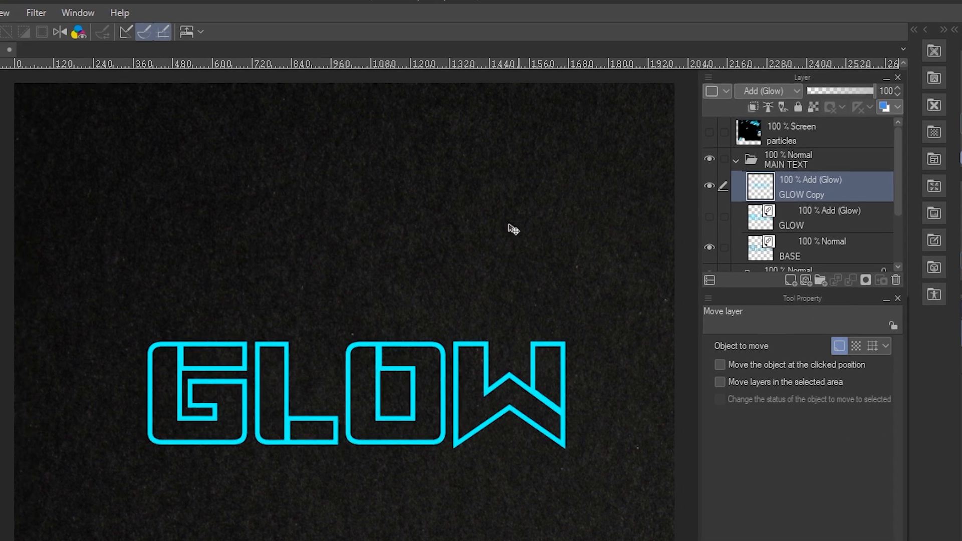
Apply a Gaussian blur with strength 72.19 to the GLOW Copy layer, and show the particles layer.
left_click(129, 29)
mouse_move(158, 47)
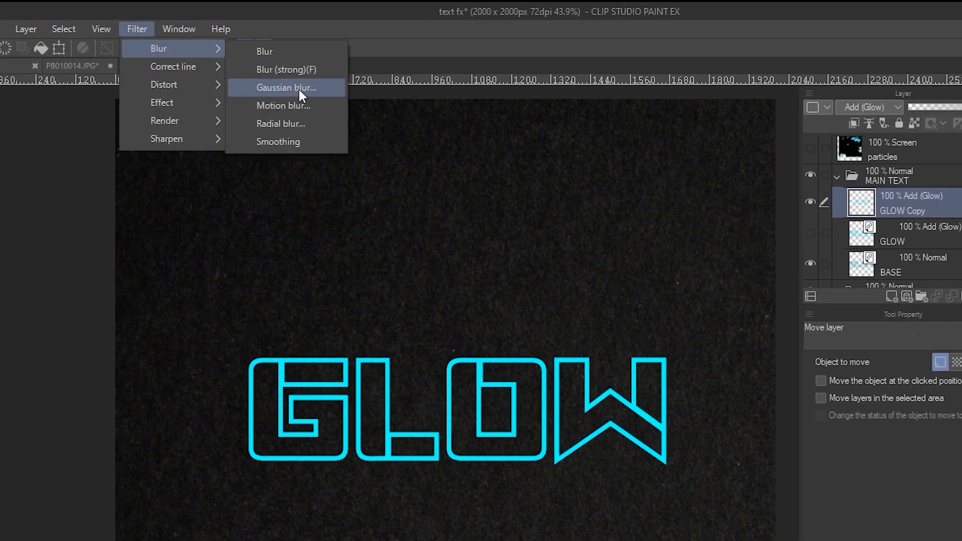
left_click(299, 88)
left_click_drag(477, 183, 507, 188)
left_click(535, 186)
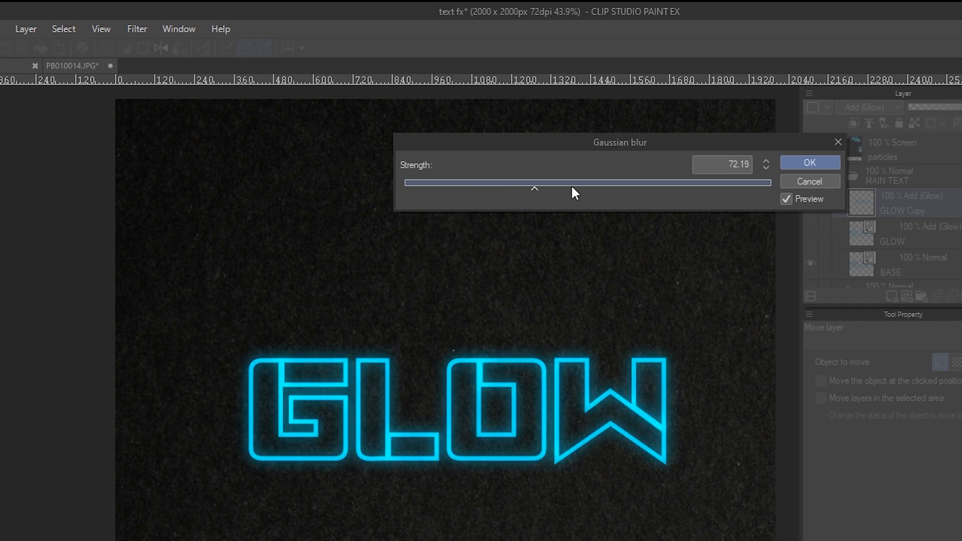
left_click(810, 163)
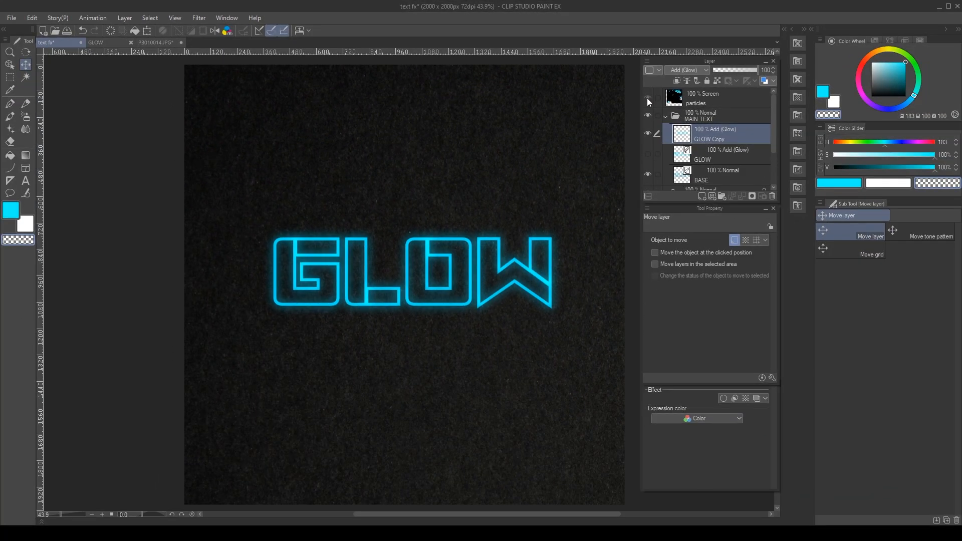
left_click(648, 98)
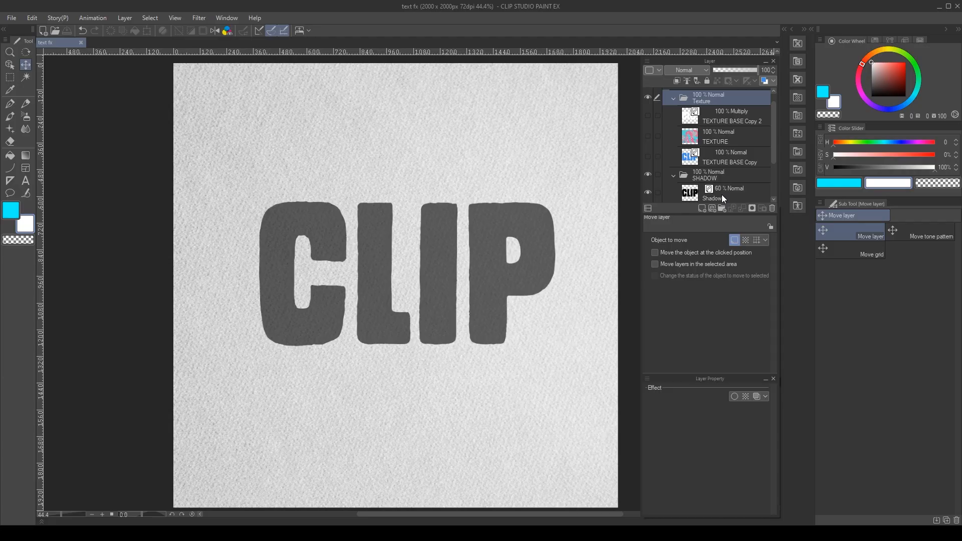
Clip the marbled TEXTURE layer to the TEXTURE BASE Copy lettering, making both visible, and reposition the texture inside the letters.
left_click(649, 157)
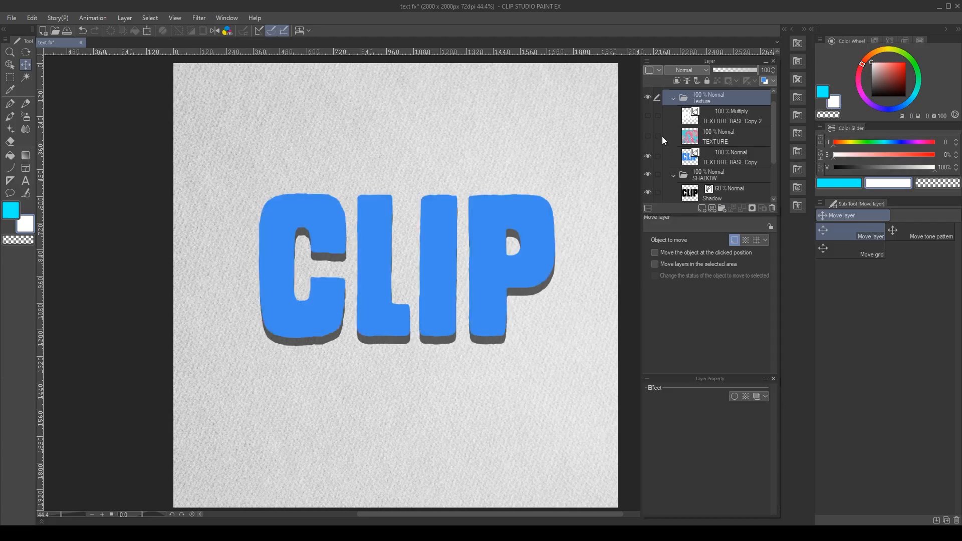
left_click(648, 137)
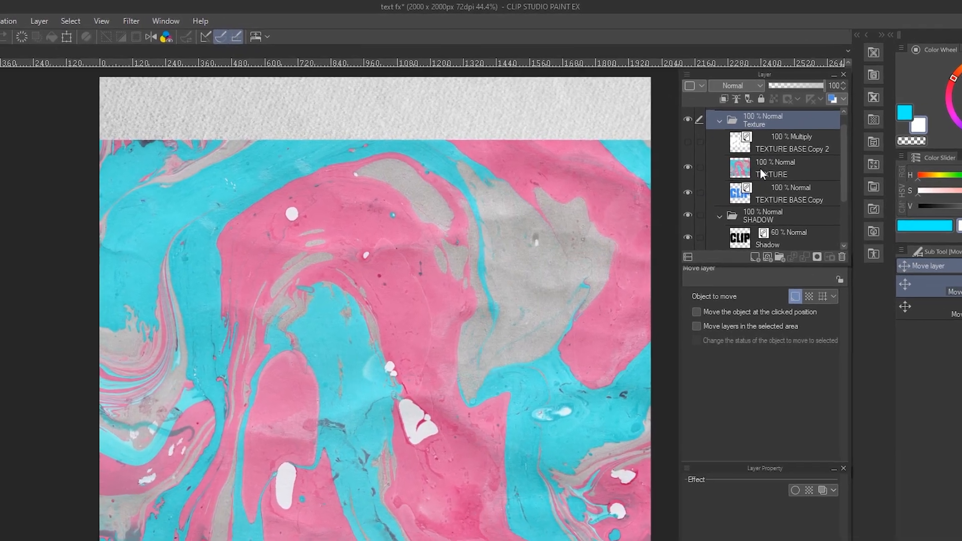
left_click(708, 140)
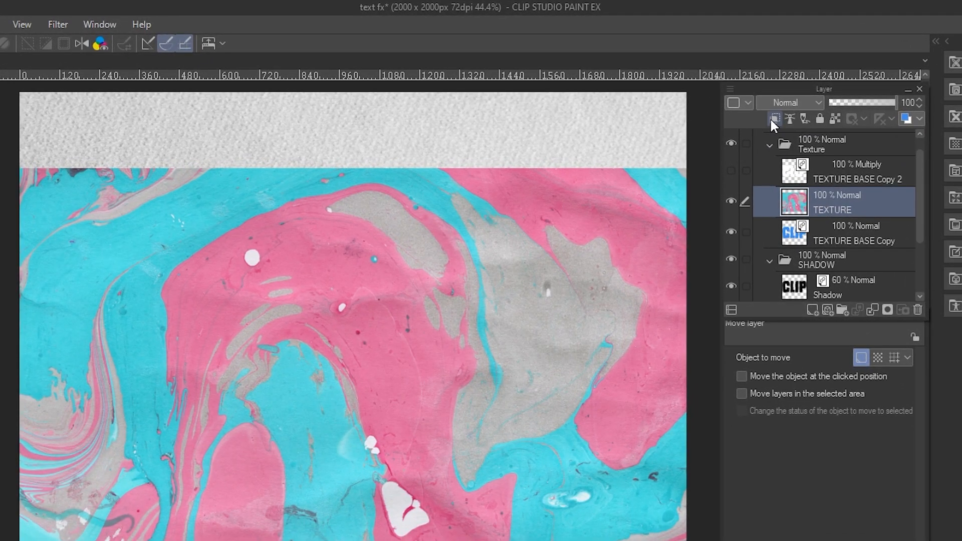
left_click(773, 119)
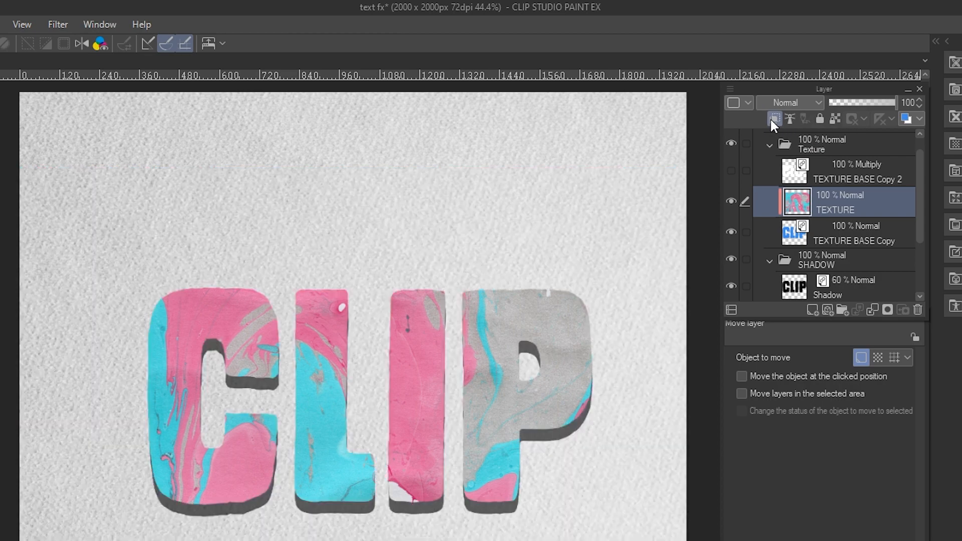
left_click_drag(568, 511, 498, 333)
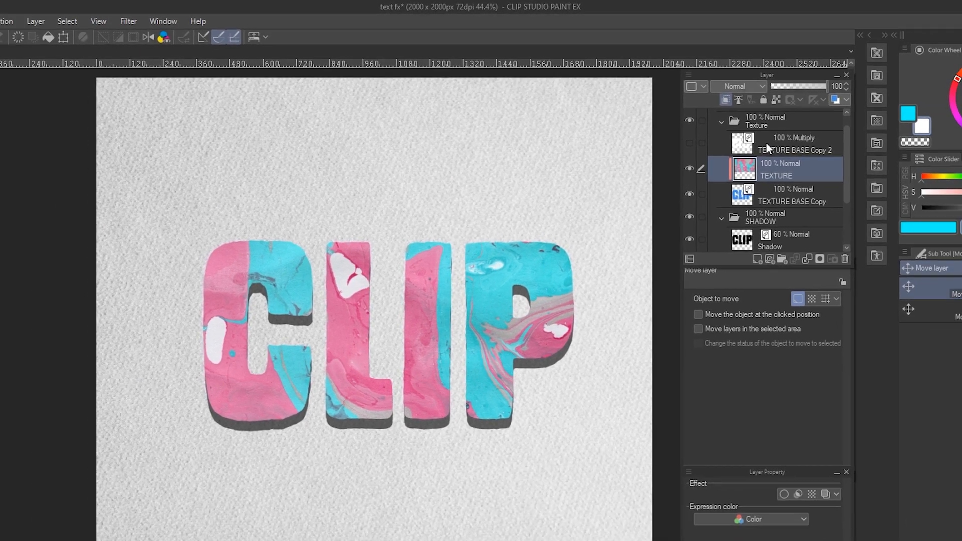
Show the TEXTURE BASE Copy 2 layer and set its white border thickness to 4.8.
left_click(822, 173)
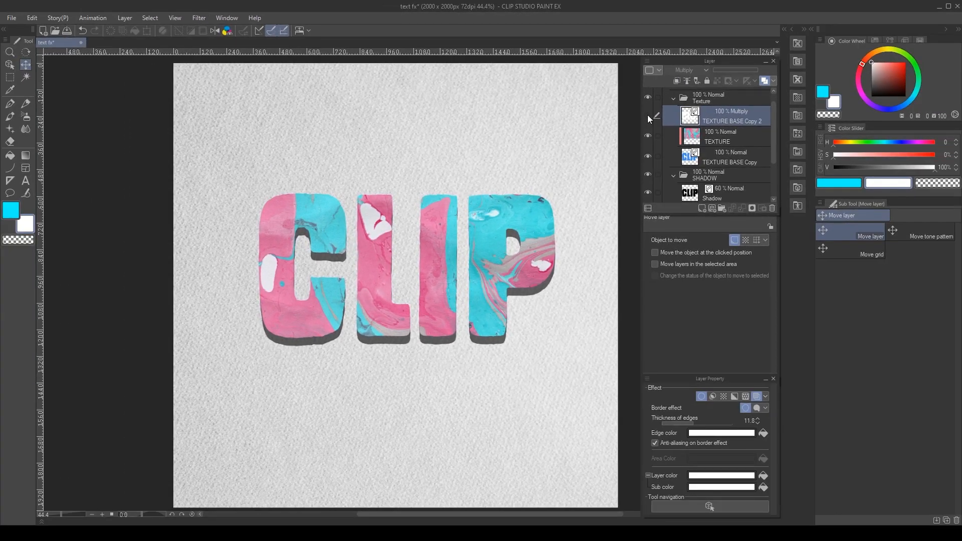
left_click(648, 117)
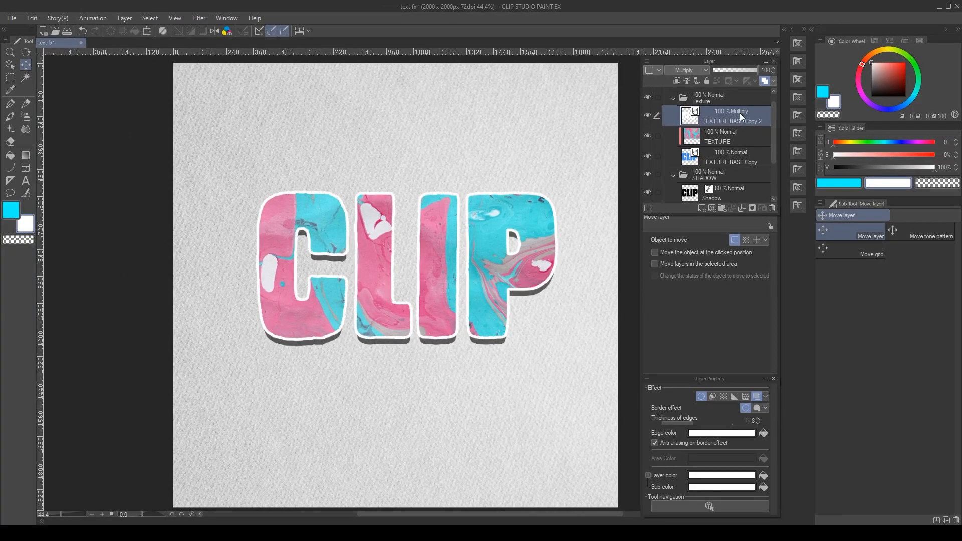
left_click_drag(677, 422, 681, 422)
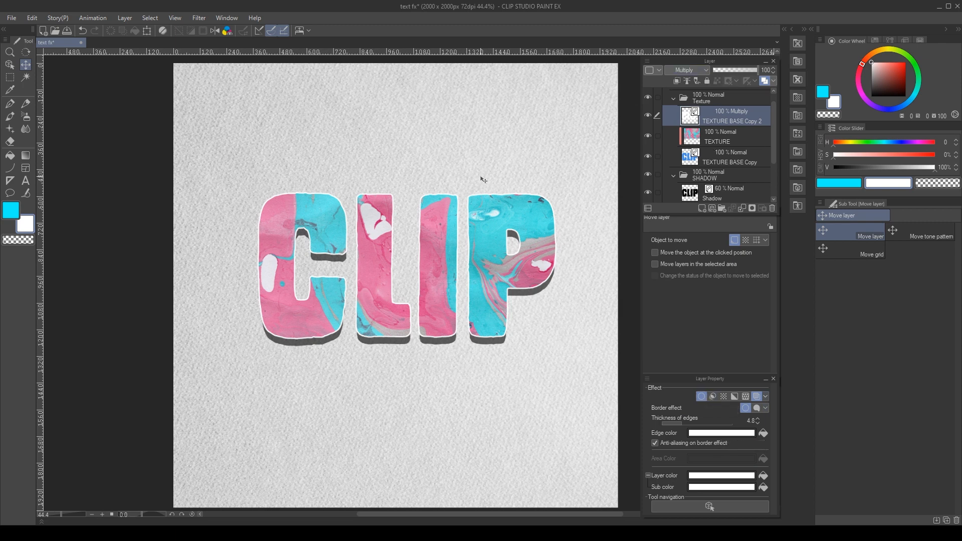
Hide the TEXTURE BASE Copy 2 border layer and shift the marbled texture sideways inside the CLIP letters.
left_click(648, 115)
scroll(470, 217, "down", 1)
scroll(470, 217, "up", 1)
left_click(722, 137)
left_click_drag(452, 325, 496, 327)
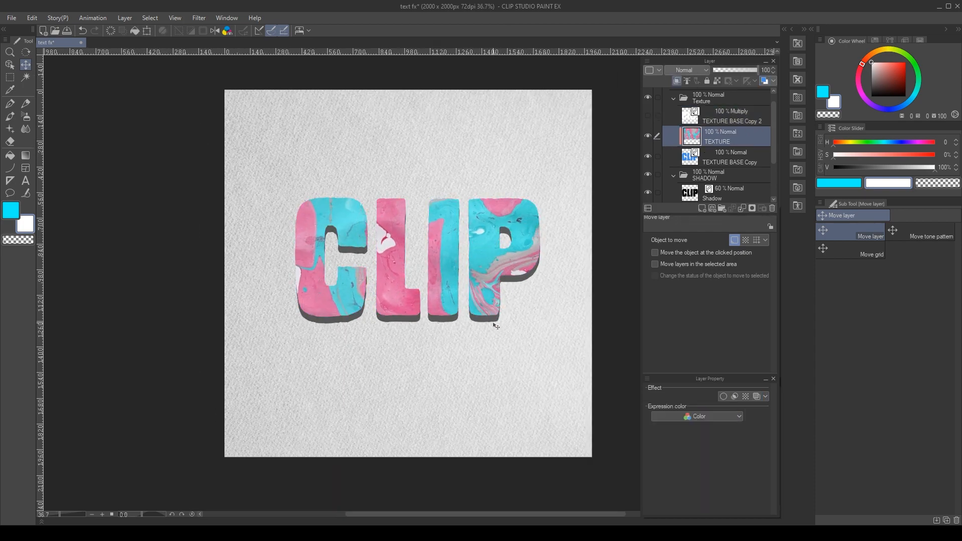
Toggle the SHADOW folder's visibility off and on, and reposition the shadow beneath the CLIP text.
left_click(648, 174)
left_click(649, 176)
left_click(723, 173)
left_click_drag(539, 308, 526, 295)
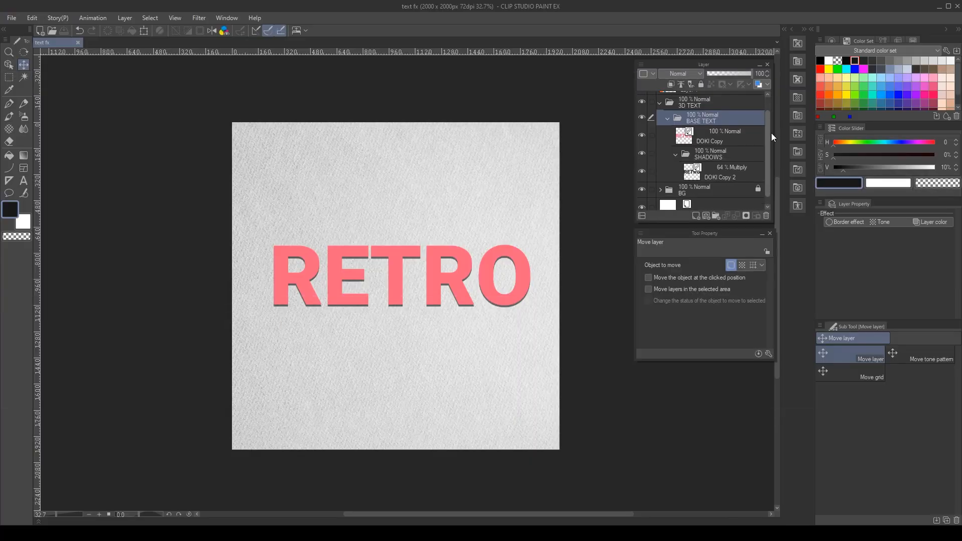
Examine the RETRO text's file object layers and SHADOWS folder, and collapse the BASE TEXT folder.
mouse_move(772, 133)
left_mouse_down()
mouse_move(774, 143)
mouse_move(769, 115)
left_mouse_up()
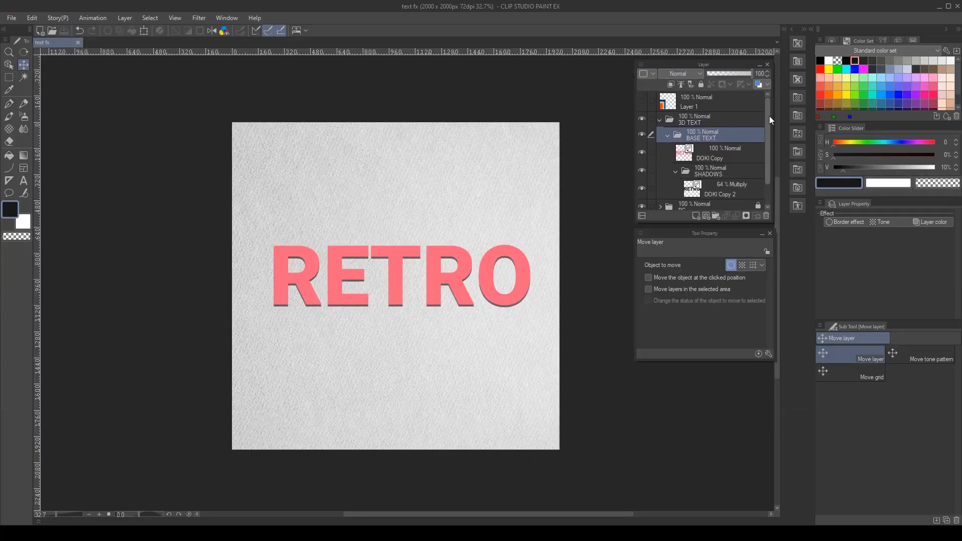
left_click_drag(769, 115, 769, 128)
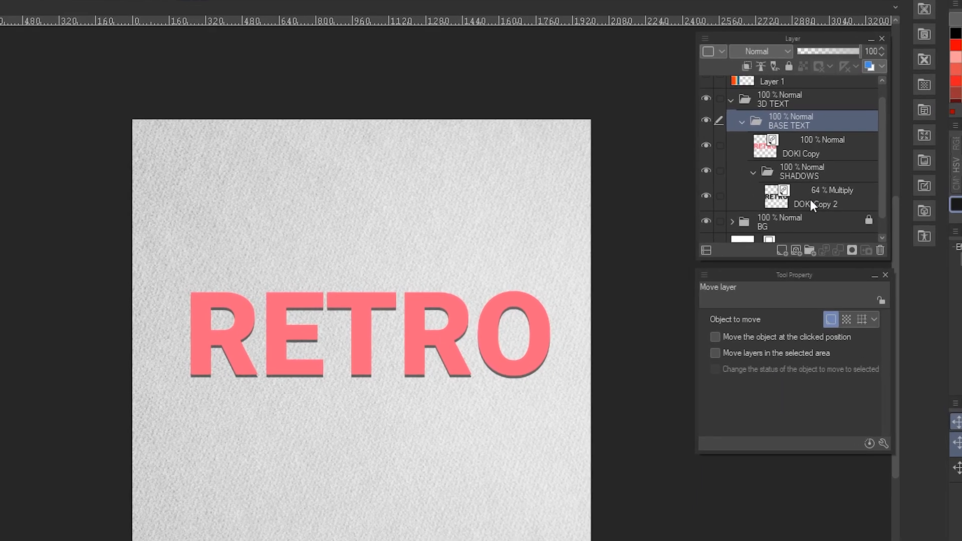
left_click(719, 184)
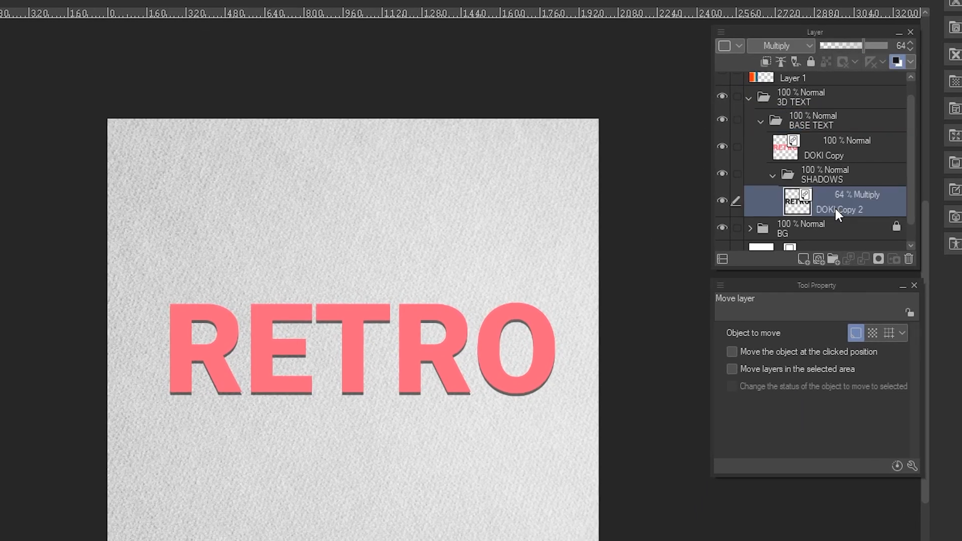
left_click(832, 155)
left_click_drag(913, 129, 897, 103)
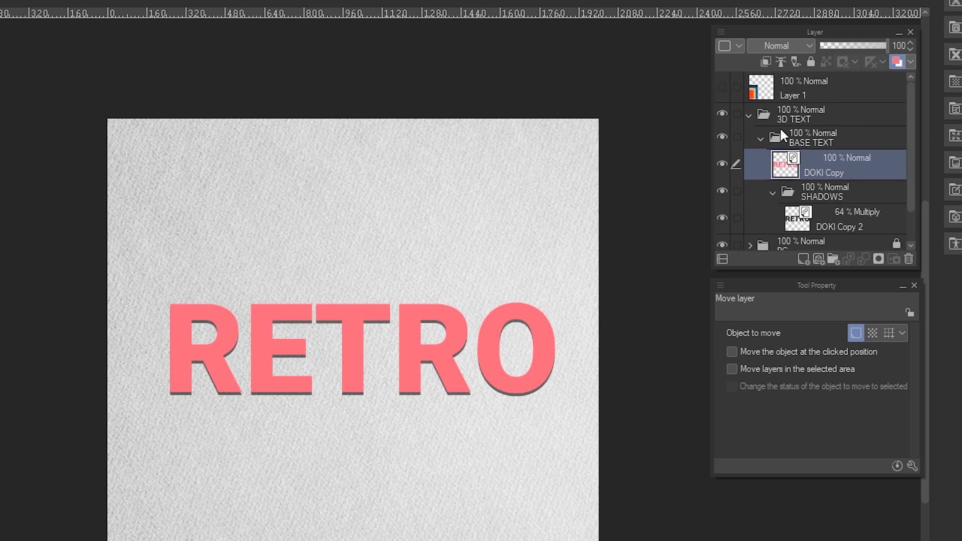
left_click(820, 134)
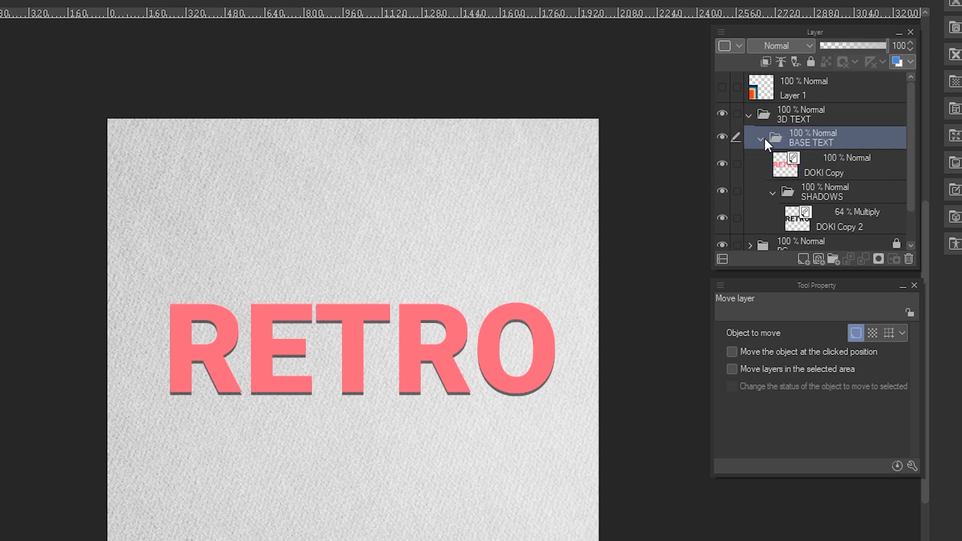
left_click(761, 139)
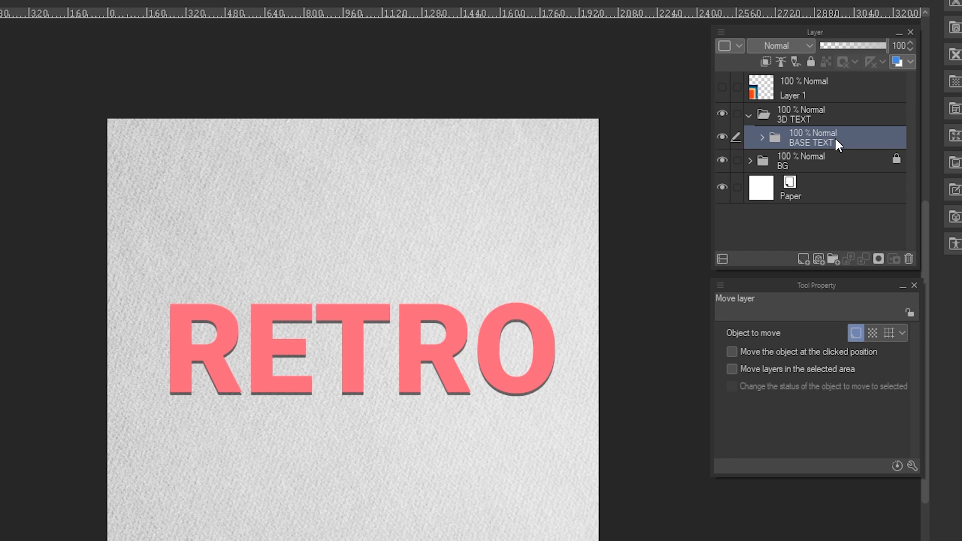
Duplicate the BASE TEXT folder and nudge the copy slightly above the original RETRO text.
key("ctrl+c")
key("ctrl+v")
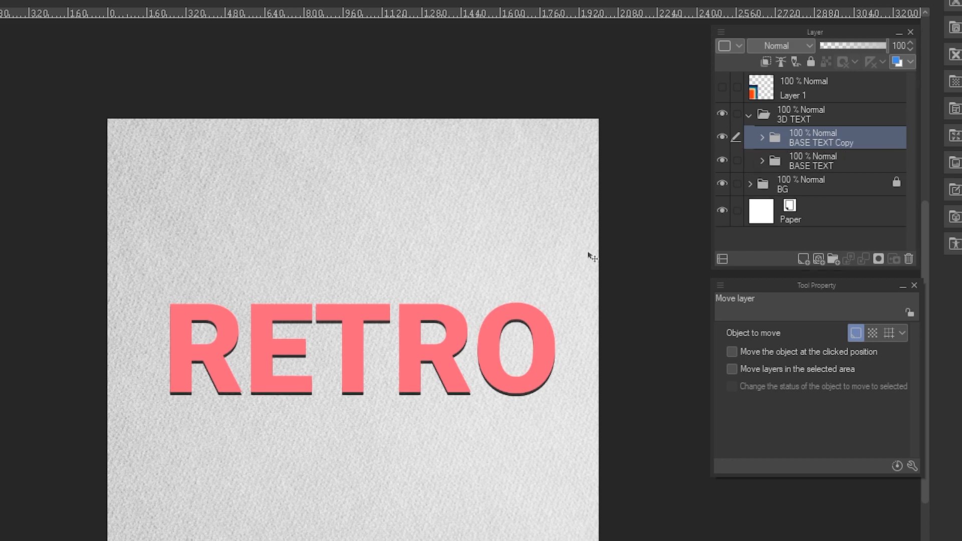
left_click_drag(464, 384, 469, 383)
key("ctrl+z")
key("Up")
key("Up")
key("Down")
scroll(464, 379, "up", 1)
scroll(307, 401, "up", 1)
left_click_drag(308, 401, 316, 455)
key("Down")
key("Down")
key("Down")
key("Down")
key("Down")
key("Down")
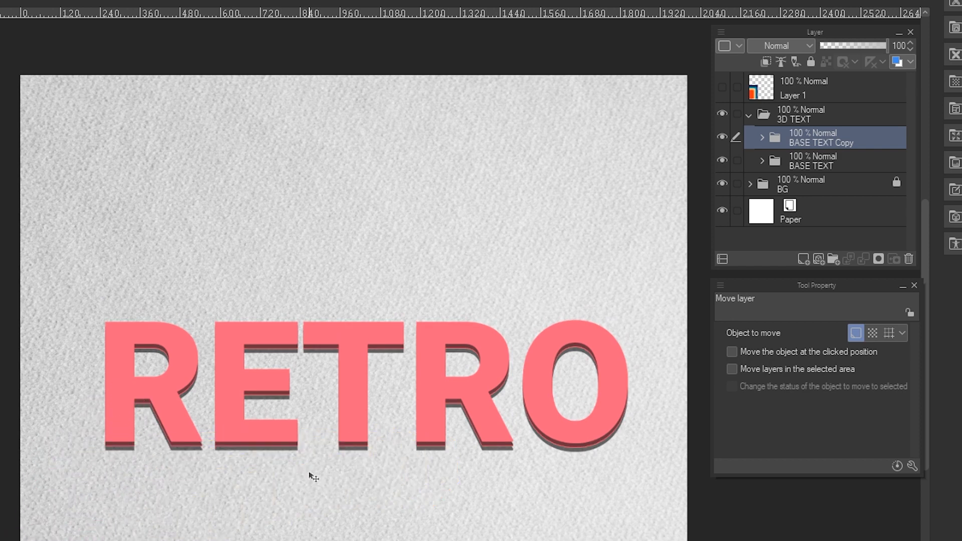
Duplicate the BASE TEXT Copy folder and nudge the new copy upward by six increments.
key("ctrl+j")
key("Up")
key("Up")
key("Up")
key("Up")
key("Up")
key("Up")
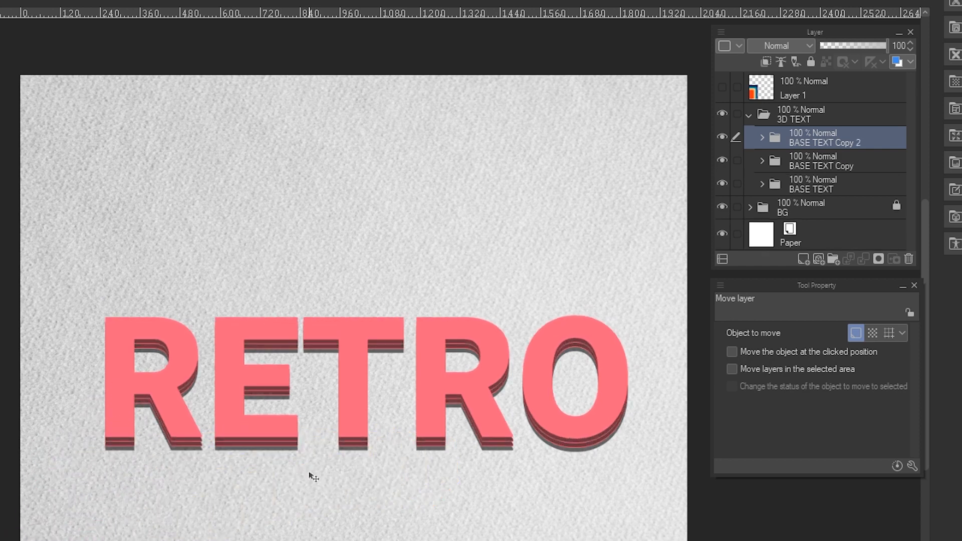
Duplicate the BASE TEXT Copy 2 folder and nudge the new copy upward by six increments.
key("ctrl+j")
key("Up")
key("Up")
key("Up")
key("Up")
key("Up")
key("Up")
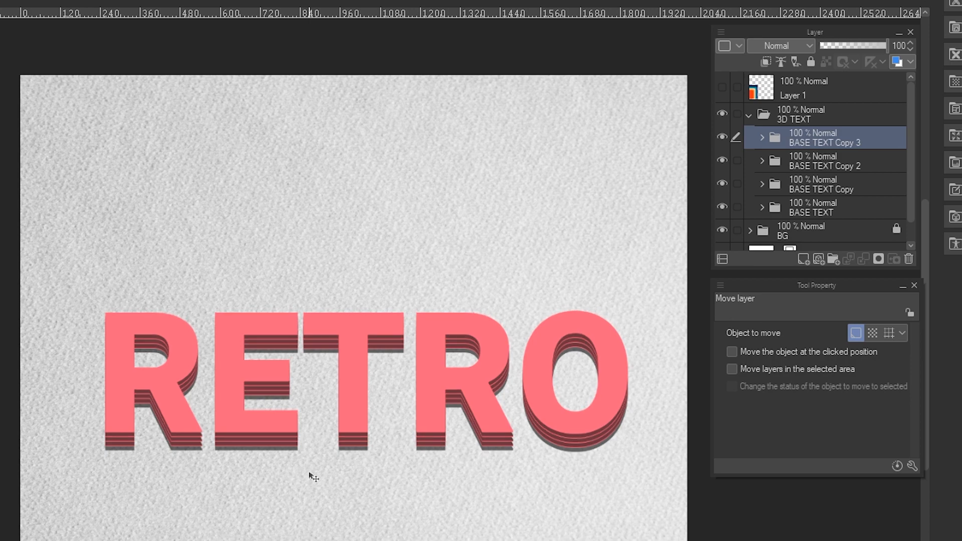
Duplicate the BASE TEXT Copy 3 folder and nudge the new copy upward by six increments.
key("ctrl+j")
key("Up")
key("Up")
key("Up")
key("Up")
key("Up")
key("Up")
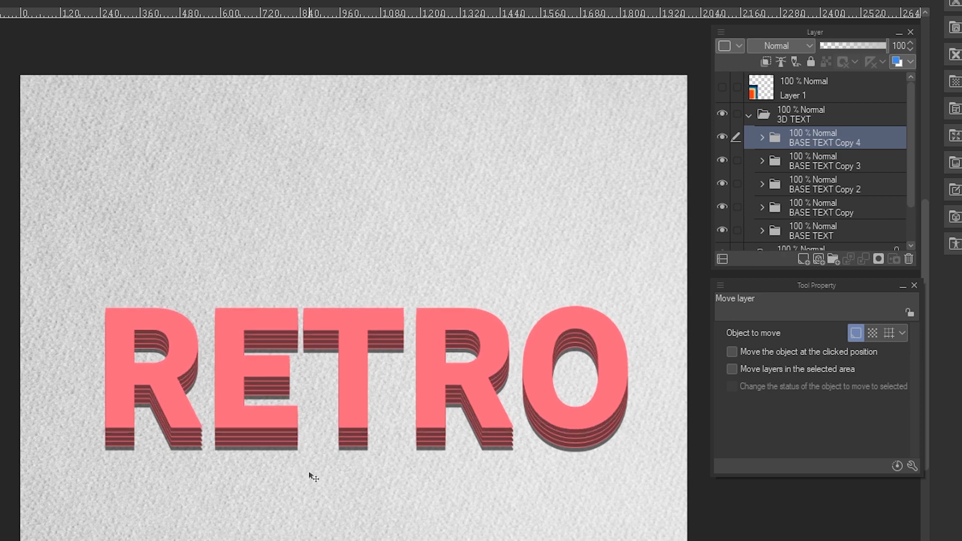
scroll(311, 478, "down", 4)
left_click_drag(351, 536, 321, 534)
scroll(361, 334, "up", 5)
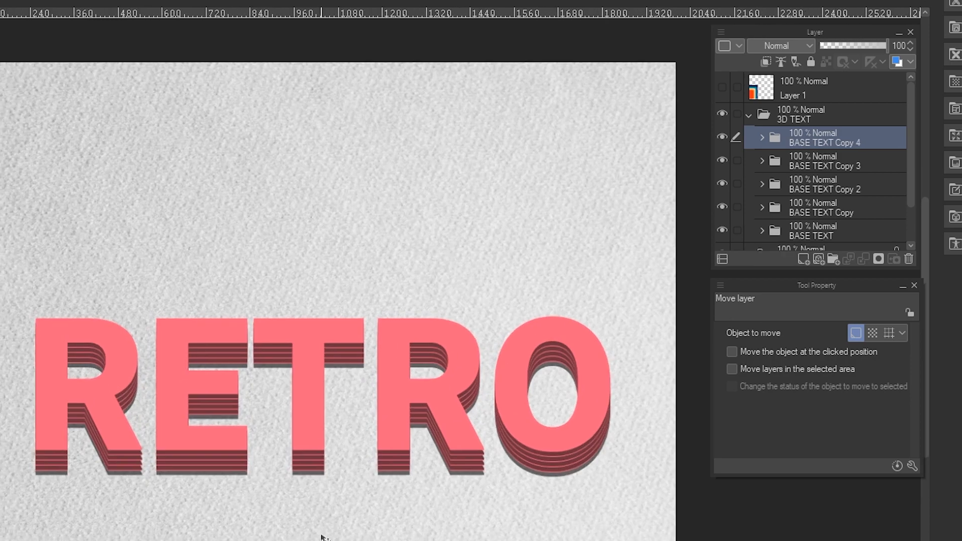
Duplicate the 3D TEXT folder, merge the copy into a single layer and hide the original folder.
left_click(762, 112)
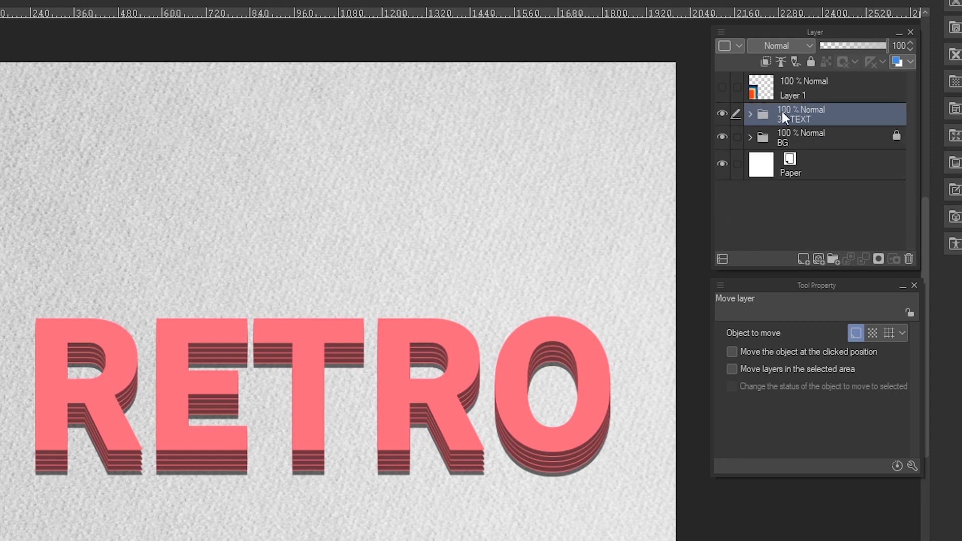
key("ctrl+c")
key("ctrl+v")
right_click(820, 117)
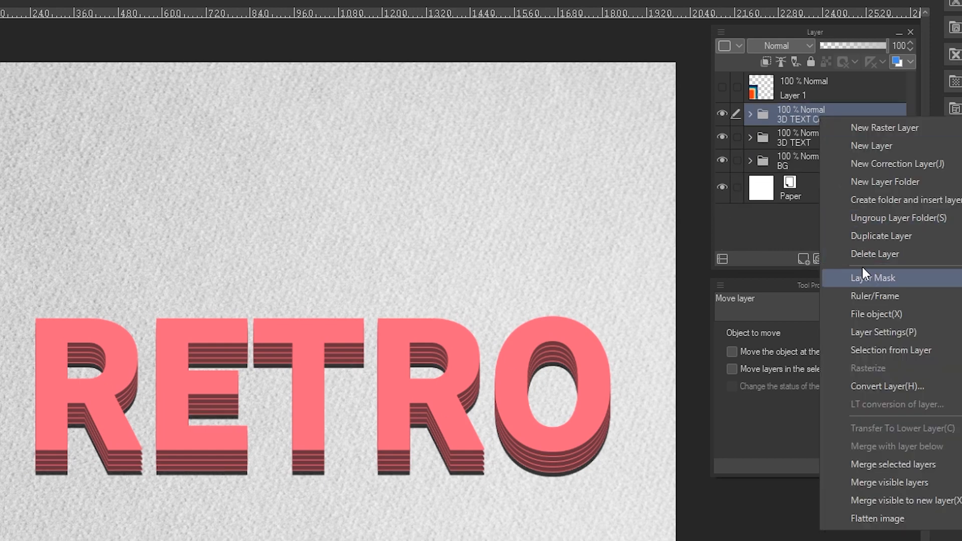
left_click(889, 464)
left_click(722, 136)
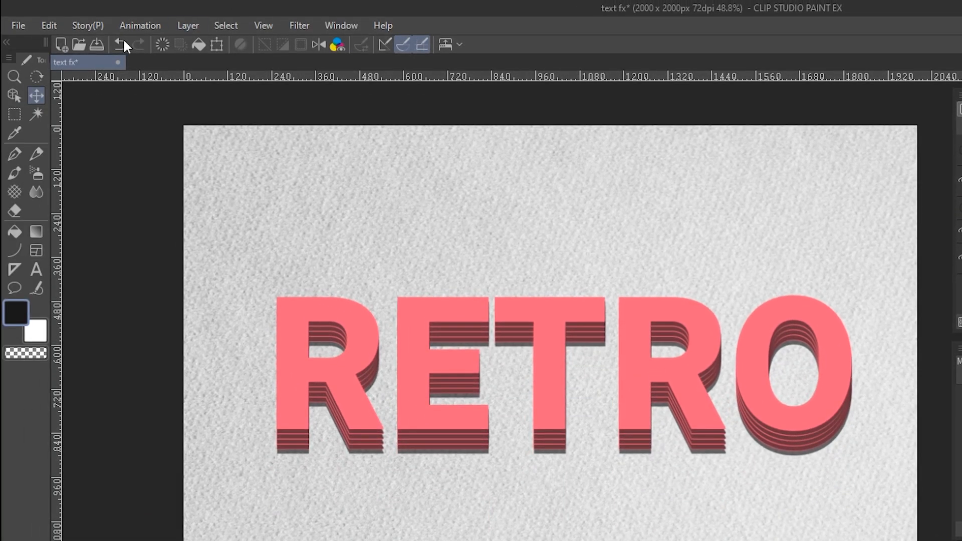
Apply a Mesh Transformation to the merged RETRO text, pulling the upper corners up and the lower corners down.
left_click(56, 25)
mouse_move(146, 389)
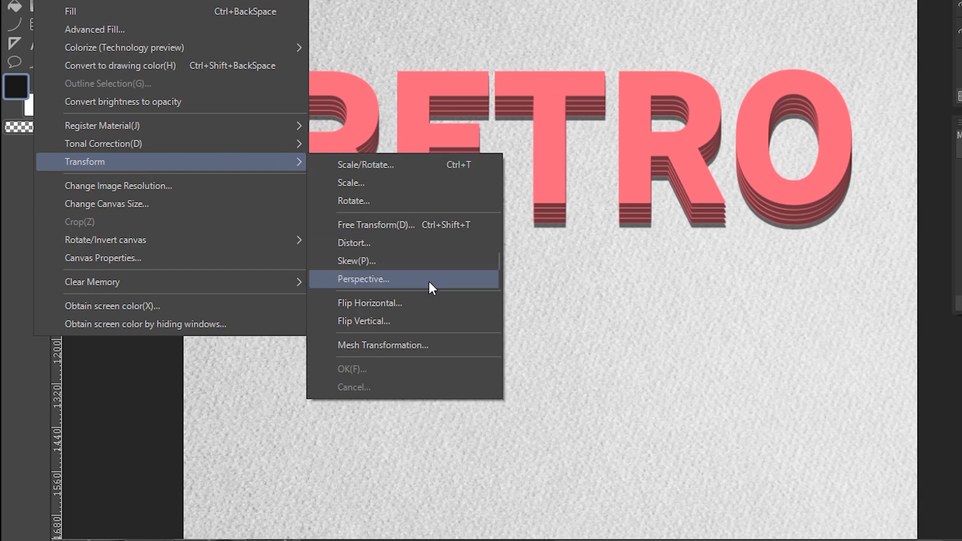
left_click(429, 509)
left_click_drag(276, 69, 276, 7)
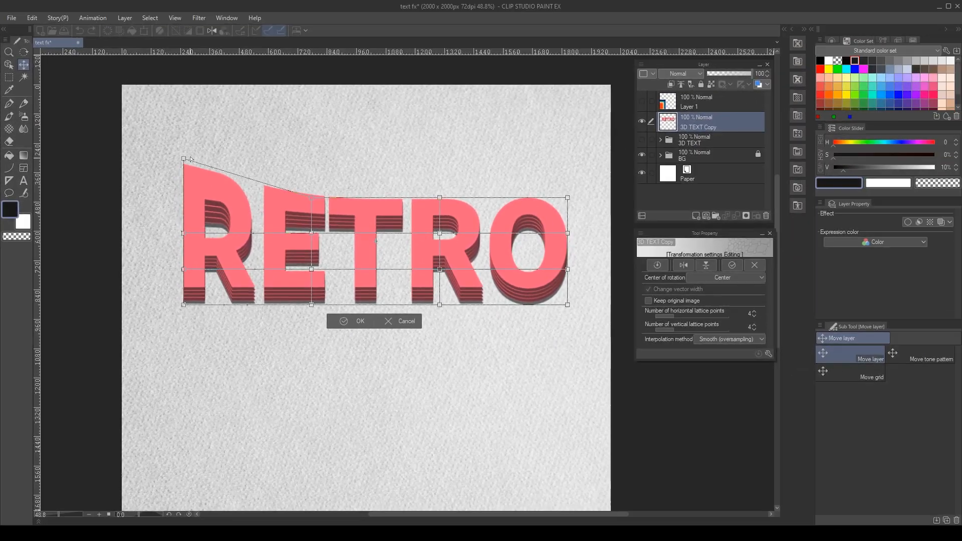
left_click_drag(567, 198, 568, 151)
left_click_drag(567, 305, 567, 338)
left_click_drag(184, 306, 189, 343)
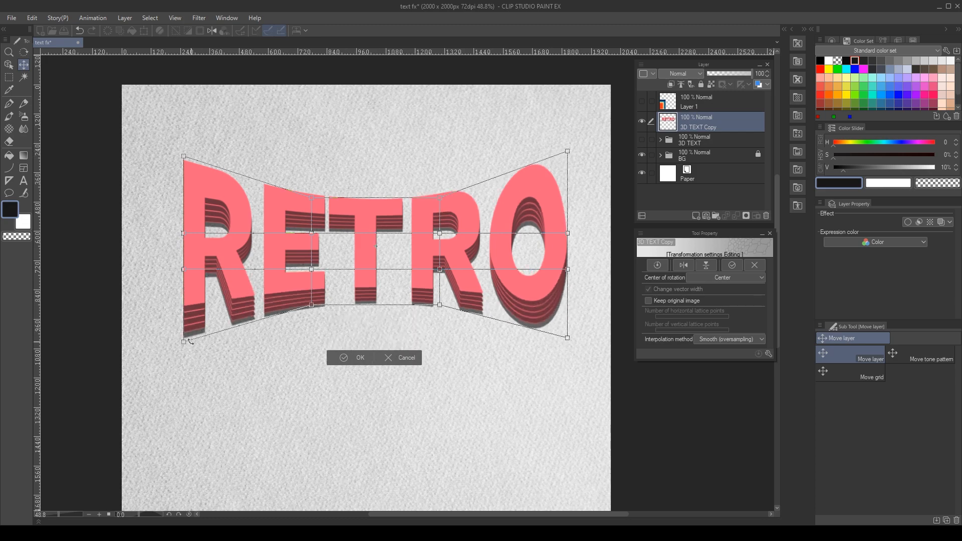
key("Return")
scroll(323, 335, "down", 2)
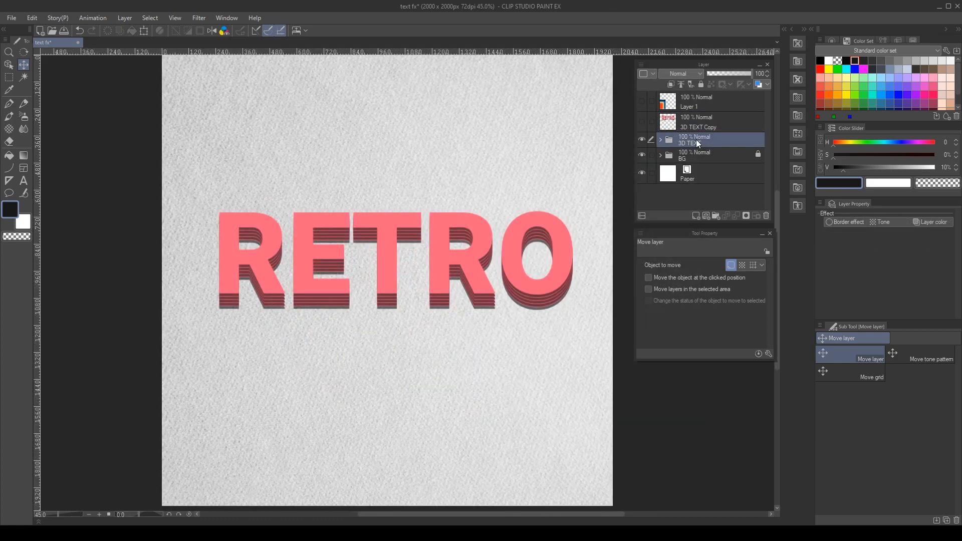
Create another merged single-layer copy of the 3D TEXT folder, leaving the original folder hidden.
right_click(699, 143)
left_click(744, 375)
left_click(642, 159)
Add a new raster layer above the merged text, fill it with the Midday sky gradient and clip it to the text.
left_click(696, 216)
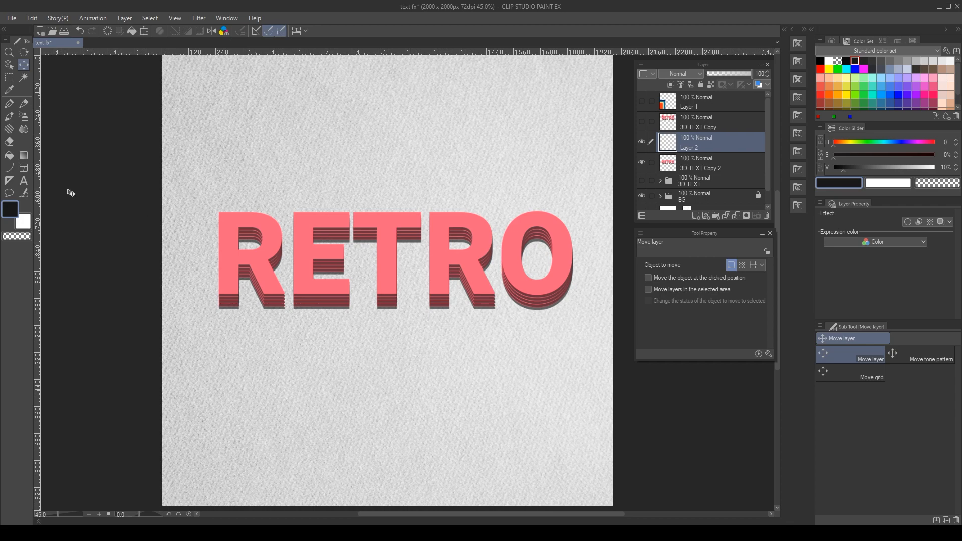
key("g")
left_click_drag(244, 190, 556, 302)
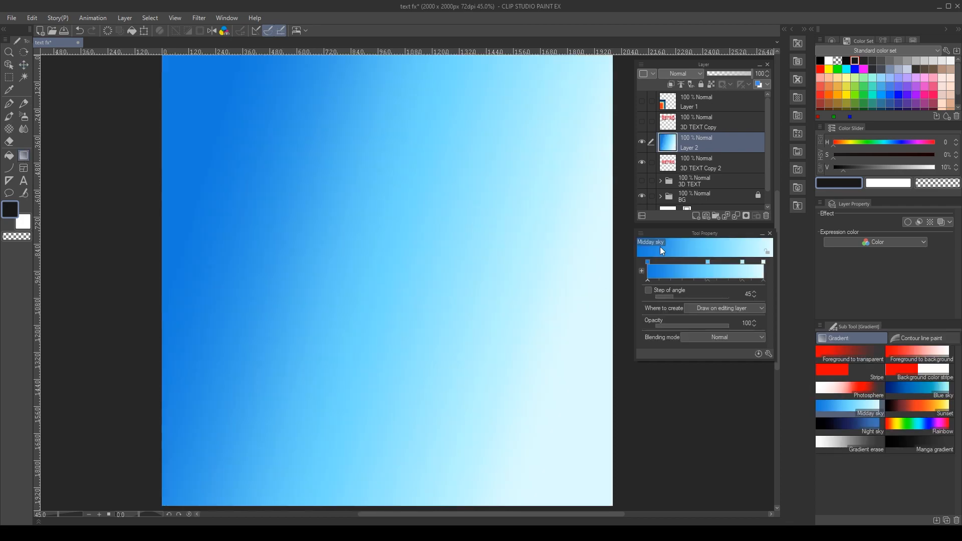
key("ctrl+alt+g")
Try several blending modes on the clipped gradient layer, including Overlay, Glow dodge and Screen.
left_click(680, 74)
left_click(674, 337)
left_click(680, 74)
left_click(685, 196)
left_click(681, 74)
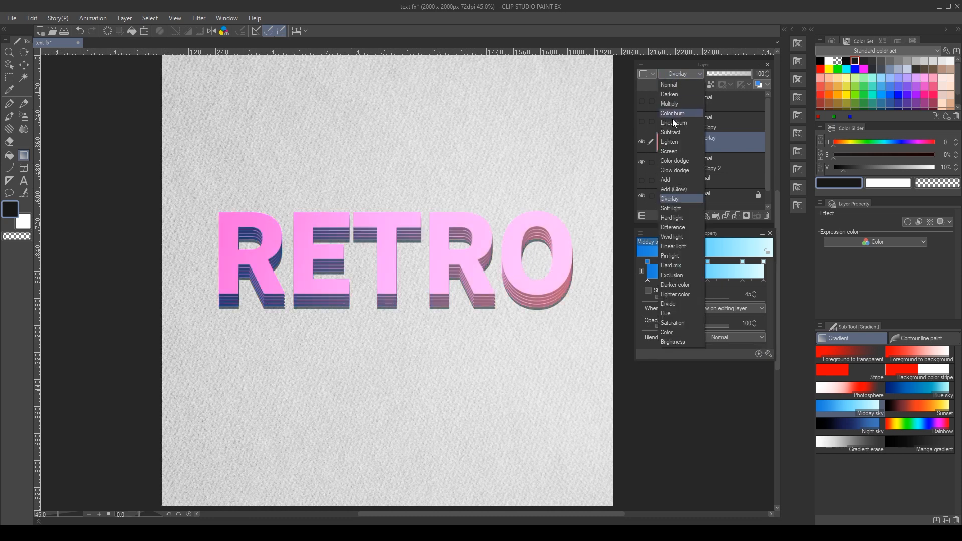
left_click(678, 170)
left_click(682, 75)
left_click(678, 149)
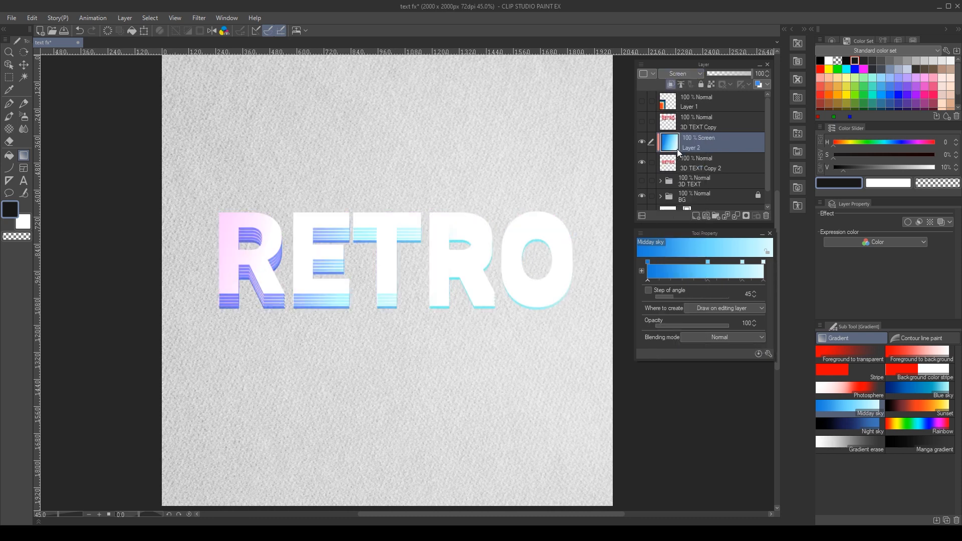
Set the gradient layer's blending mode to Multiply and merge it with the RETRO text layer below.
left_click(680, 74)
left_click(676, 104)
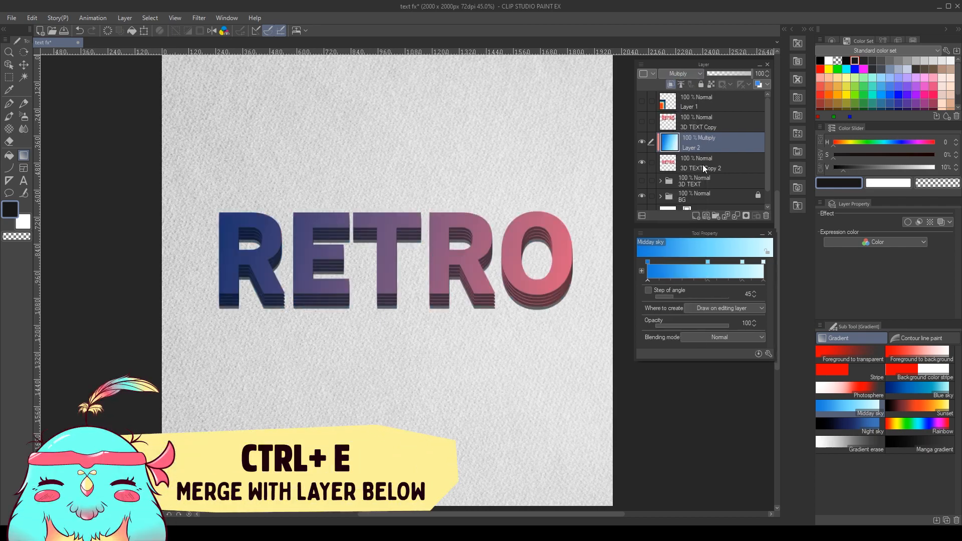
key("ctrl+e")
Apply the Ripple distortion filter to the merged RETRO text with 0.47 waves and a slight rotation.
left_click(199, 17)
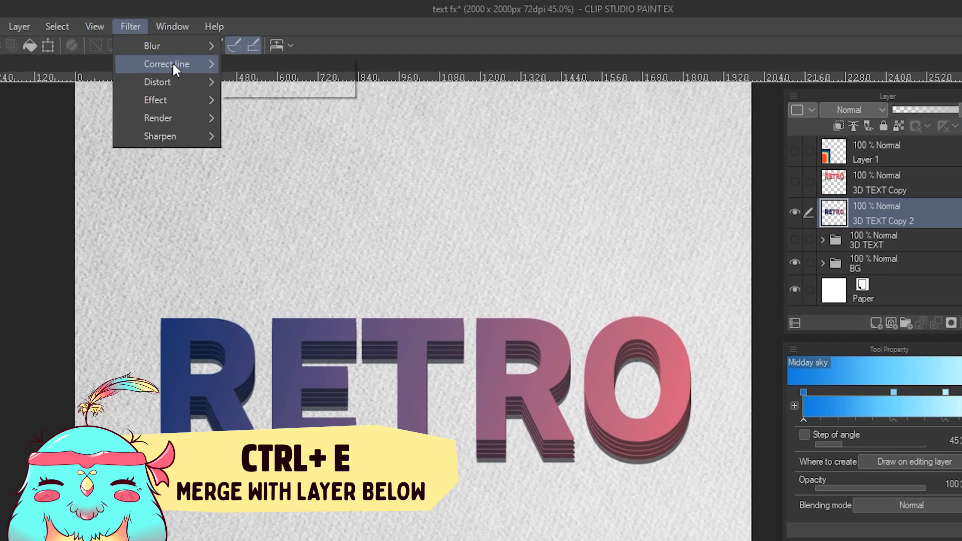
mouse_move(165, 82)
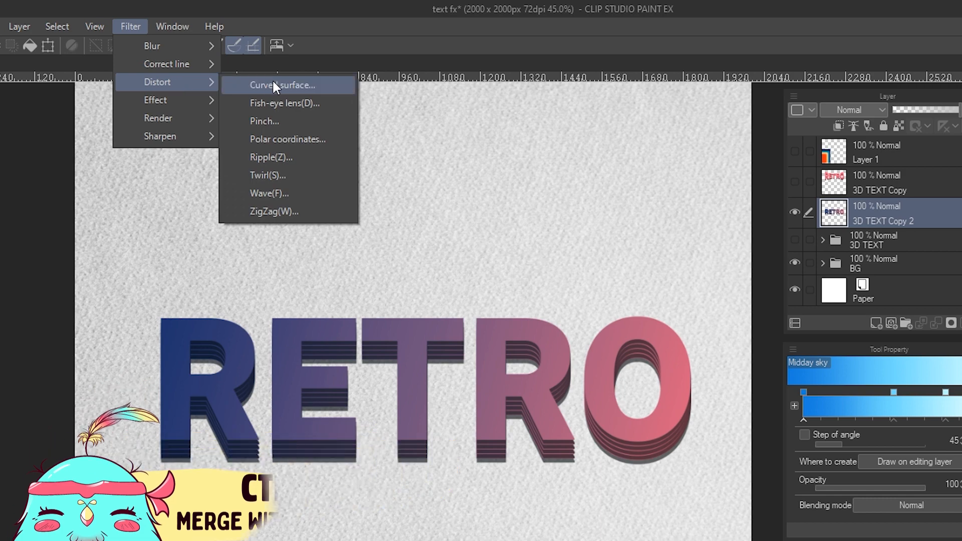
left_click(307, 157)
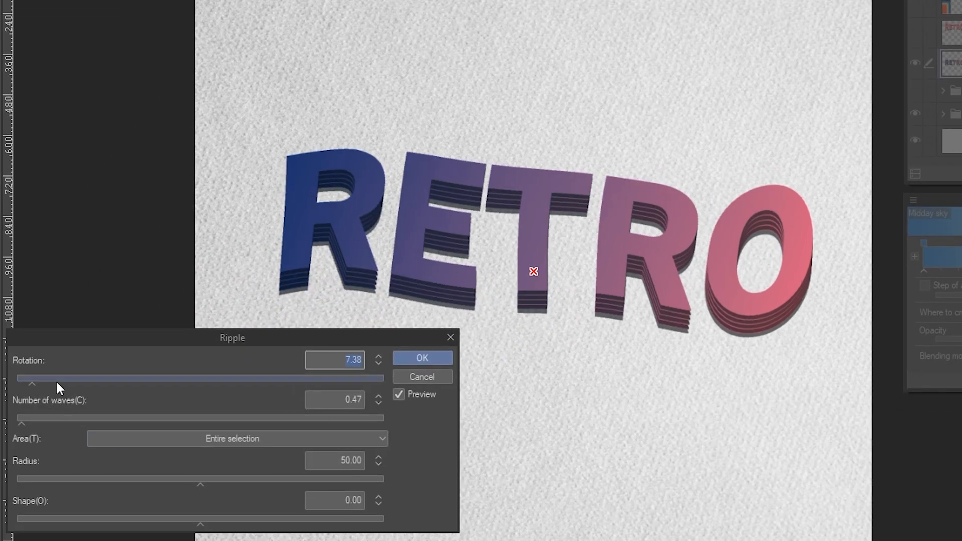
mouse_move(57, 382)
left_mouse_down()
mouse_move(77, 381)
mouse_move(49, 384)
left_mouse_up()
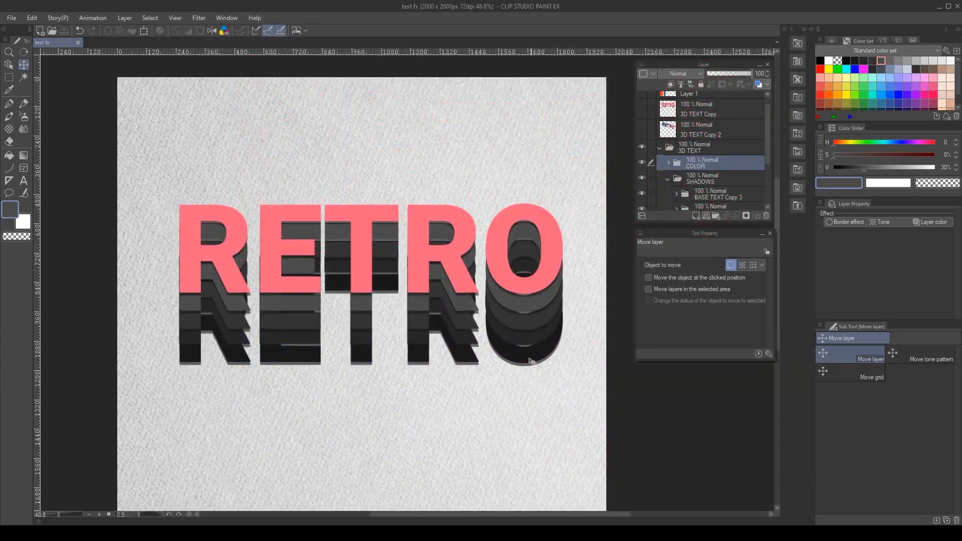
Add a raster layer above the SHADOWS folder, clip it to the shadows and fill it with a red gradient in Color blending mode.
scroll(698, 159, "down", 1)
left_click(699, 155)
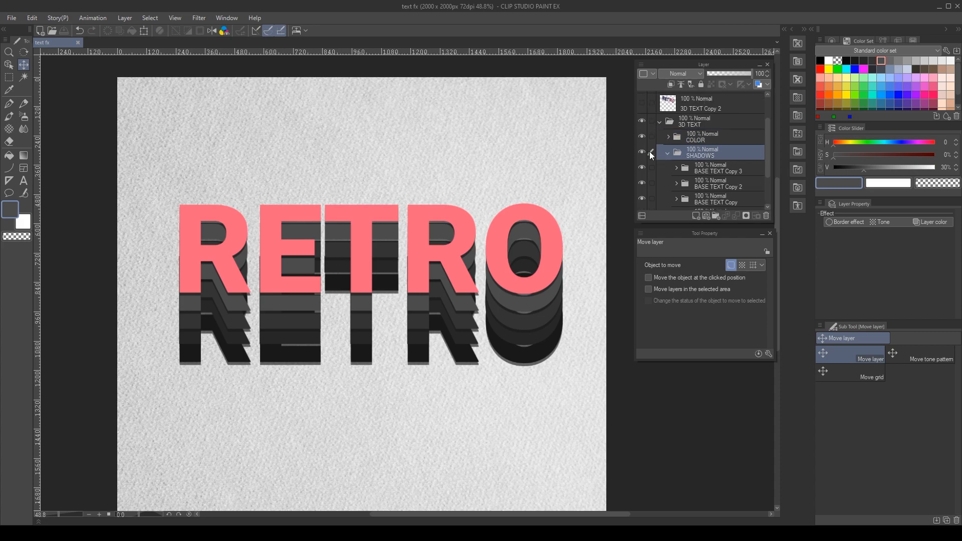
left_click(641, 152)
left_click(641, 153)
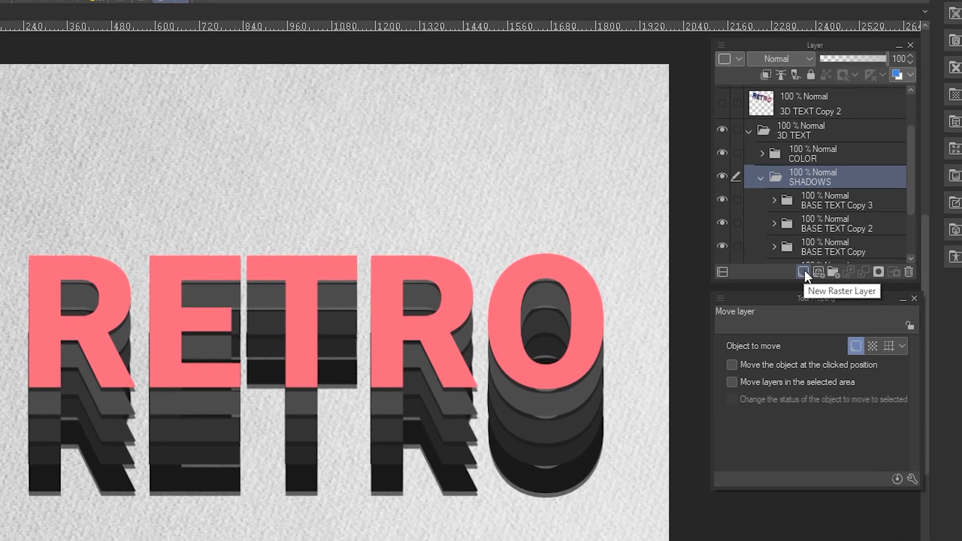
left_click(804, 272)
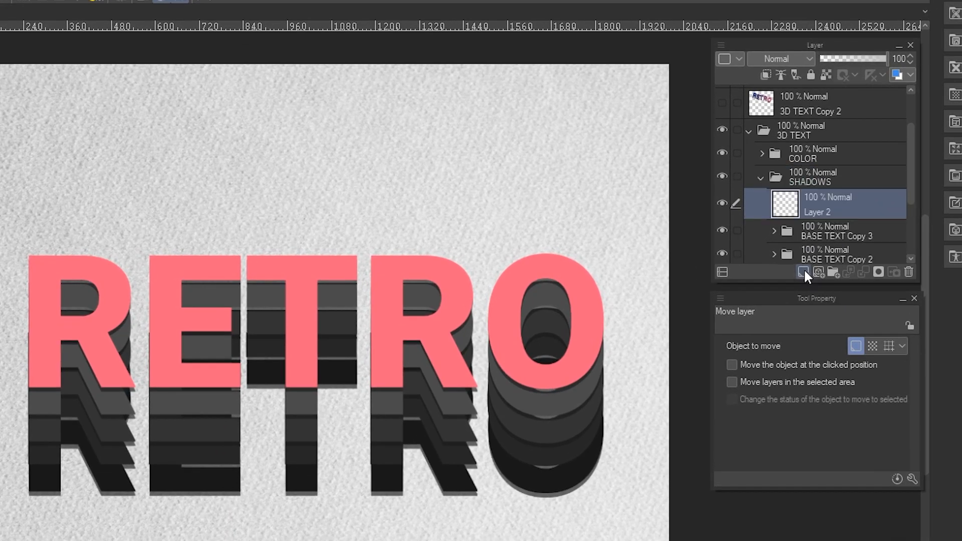
left_click(766, 75)
key("g")
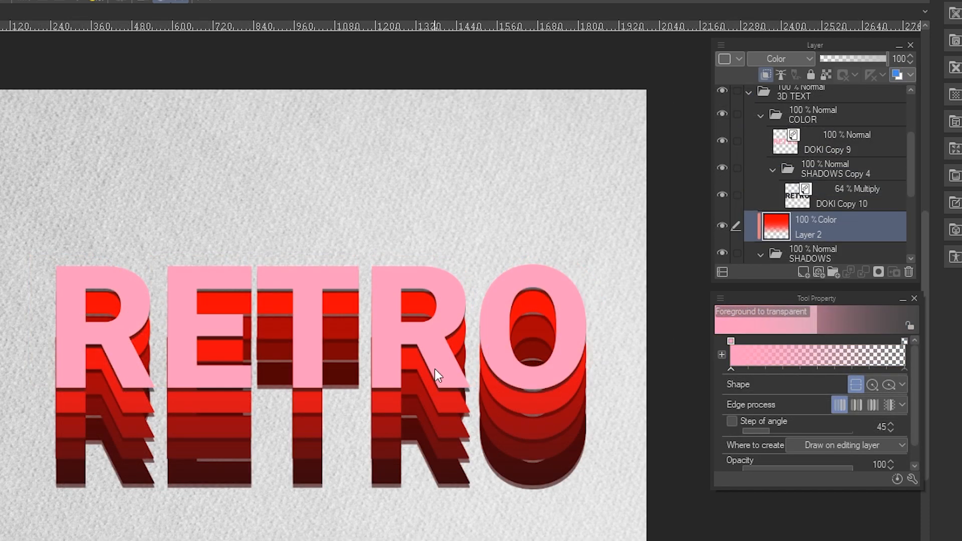
Shift the hue of the clipped red gradient layer with the Hue/Saturation/Luminosity adjustment.
key("ctrl+u")
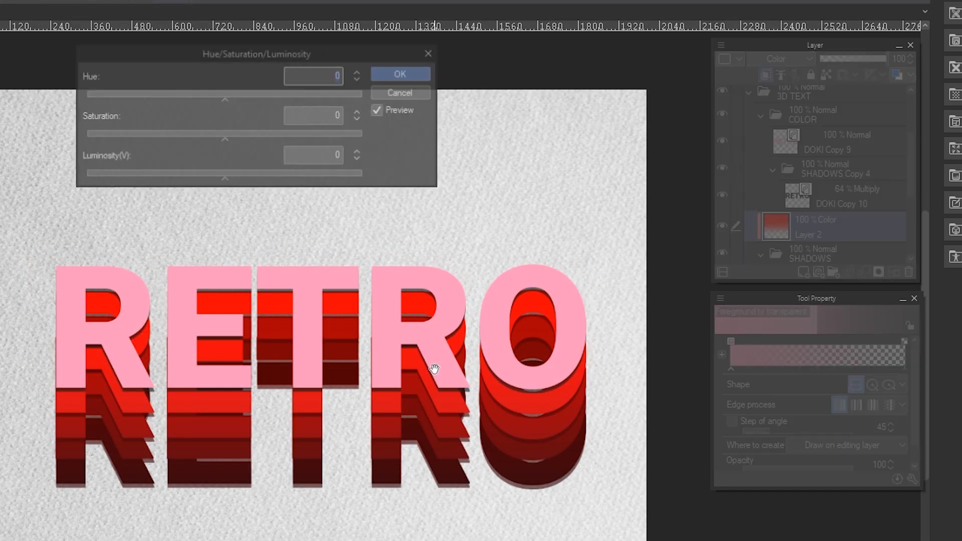
left_click_drag(159, 95, 154, 98)
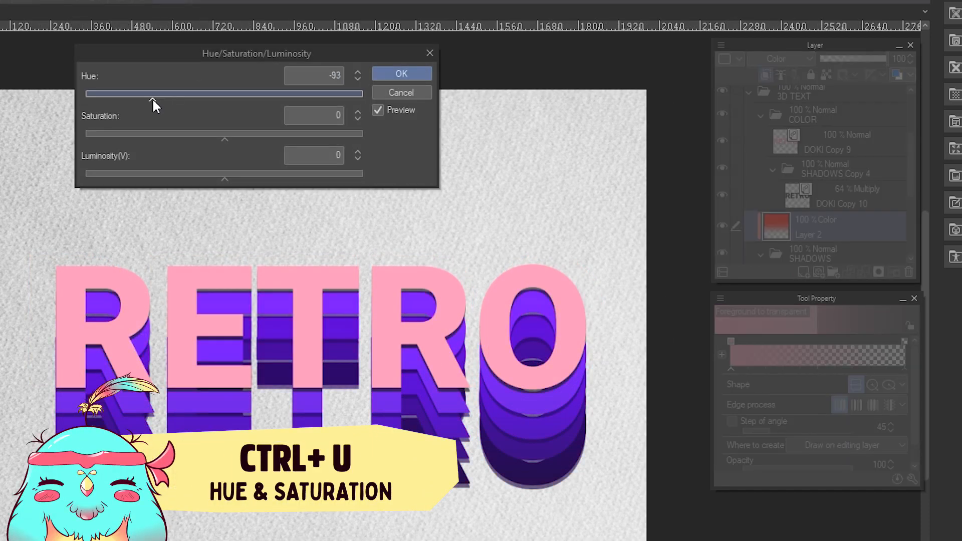
left_click_drag(123, 97, 196, 99)
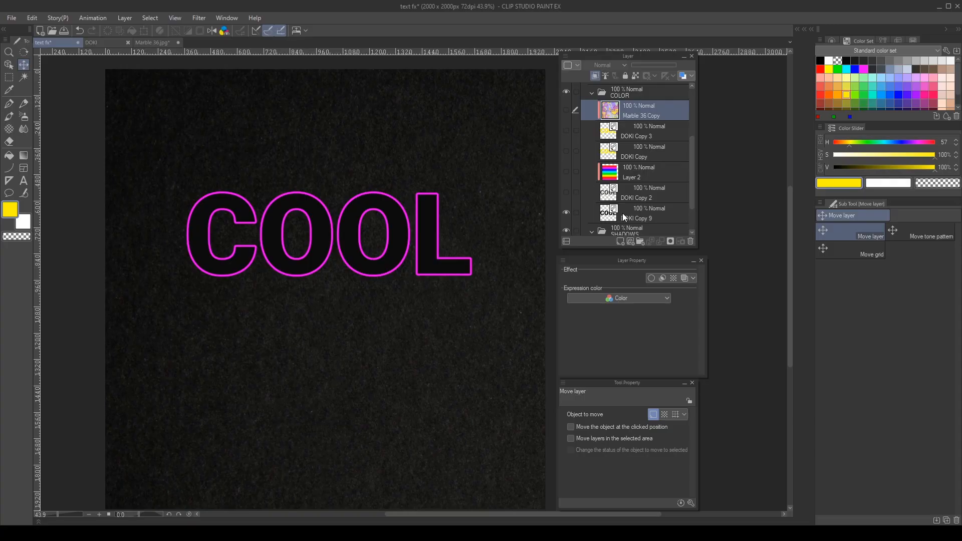
Show the grey COOL copy above the magenta outline and the rainbow gradient layer clipped to it.
left_click(626, 213)
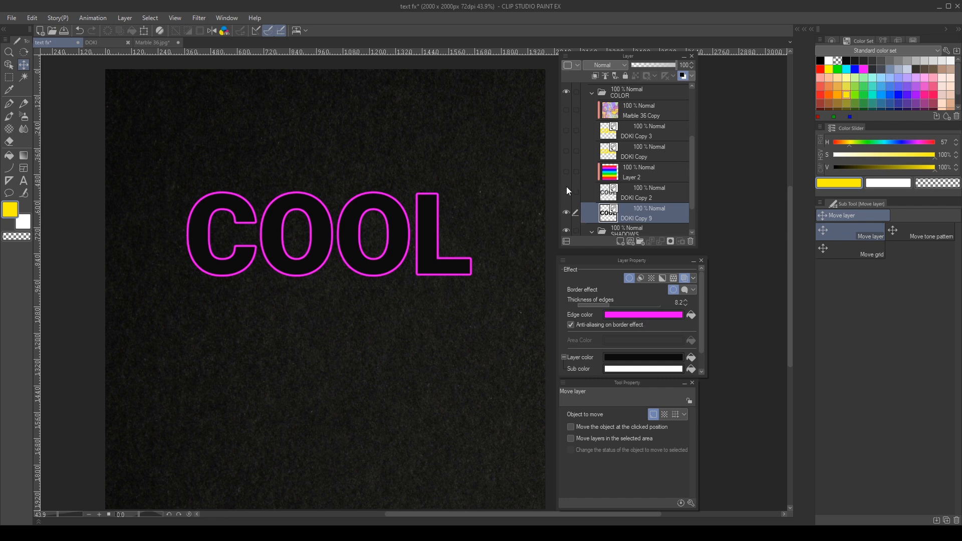
left_click(623, 194)
left_click(565, 192)
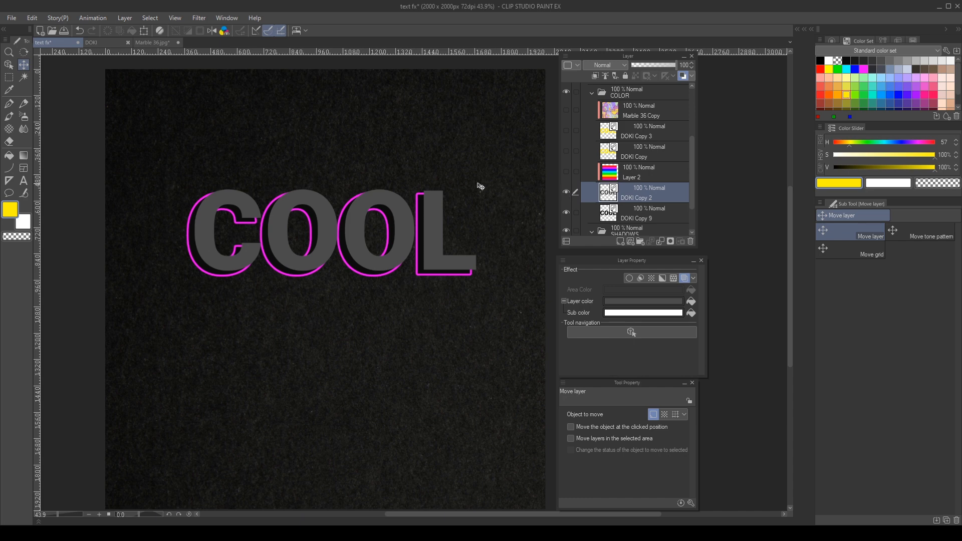
left_click(640, 170)
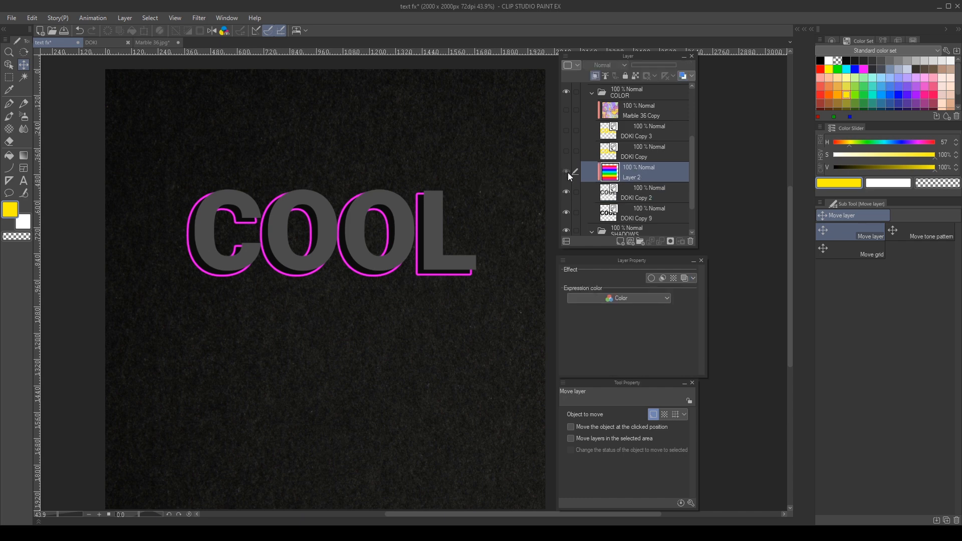
left_click(567, 171)
Show the yellow COOL copy DOKI Copy 3 and the Marble 36 Copy texture clipped to it.
left_click(589, 158)
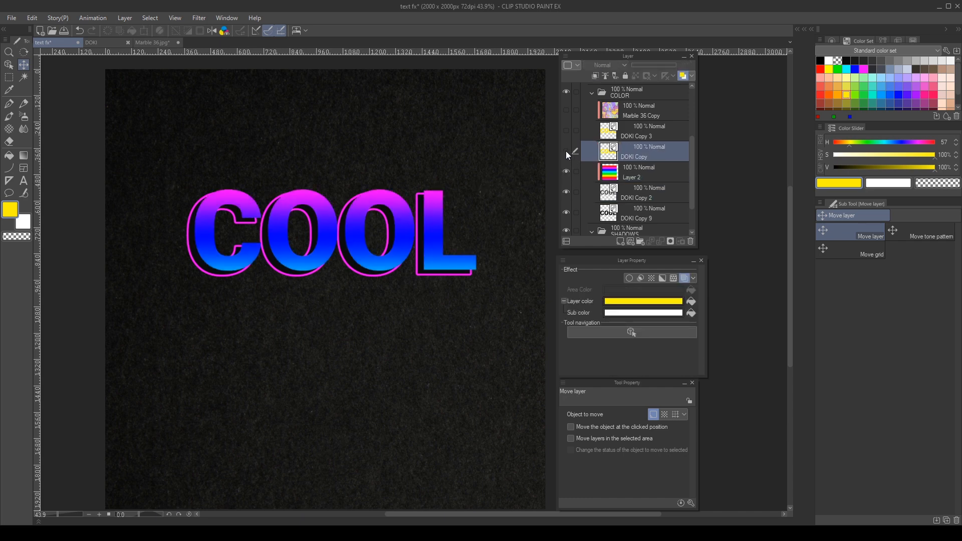
left_click(573, 132)
left_click(566, 131)
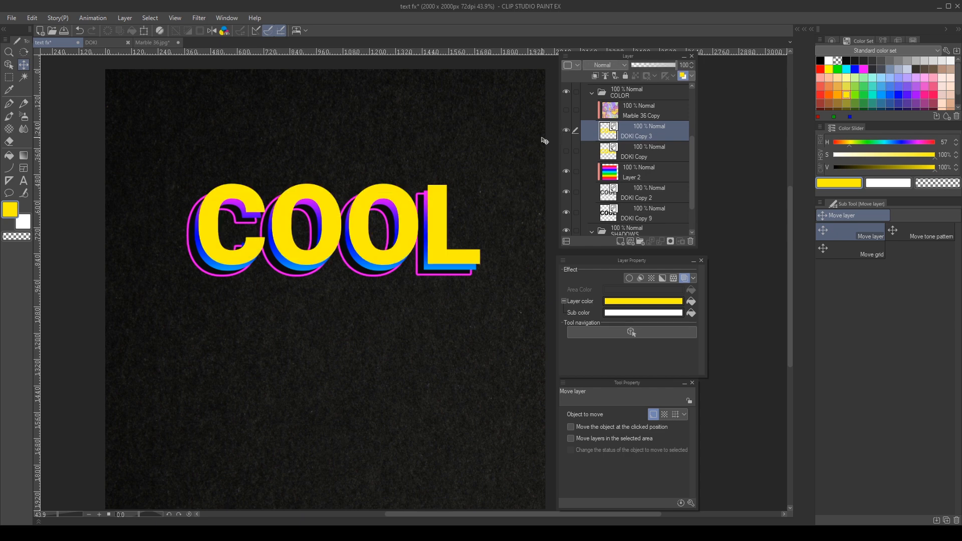
left_click(638, 108)
left_click(566, 109)
Collapse the COLOR and 3D TEXT folders, duplicate the 3D TEXT folder and merge the copy into a single layer.
scroll(406, 157, "up", 1)
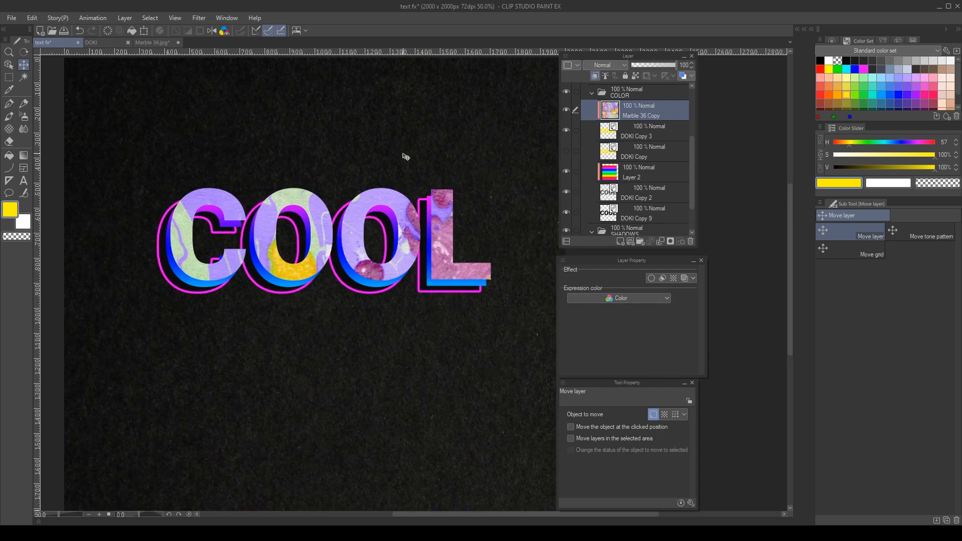
scroll(398, 193, "down", 2)
scroll(639, 130, "up", 1)
left_click(596, 119)
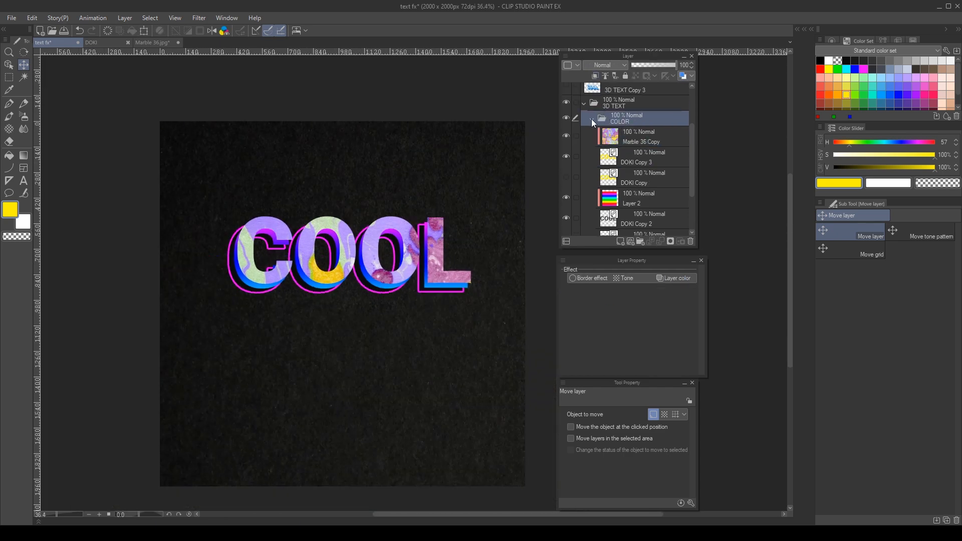
left_click(591, 119)
left_click(585, 164)
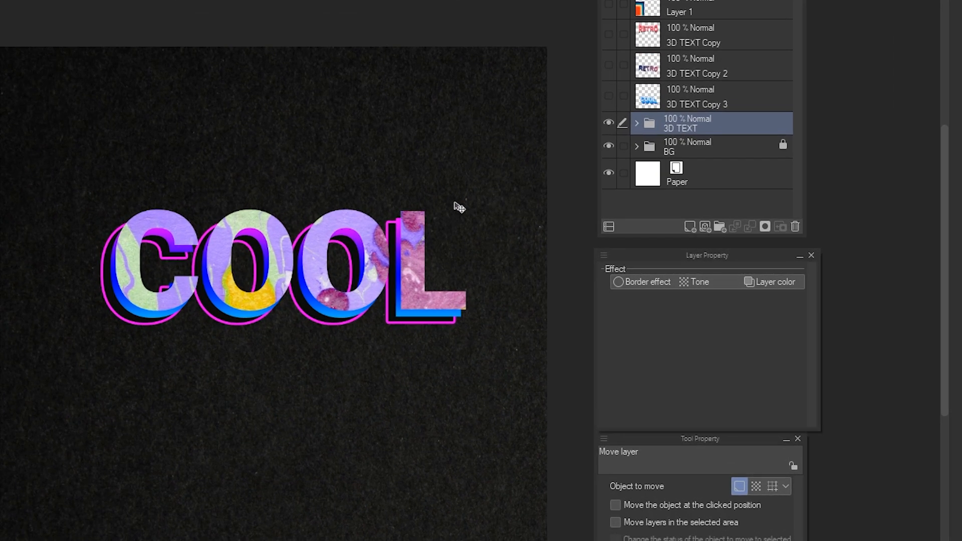
key("ctrl+j")
right_click(717, 127)
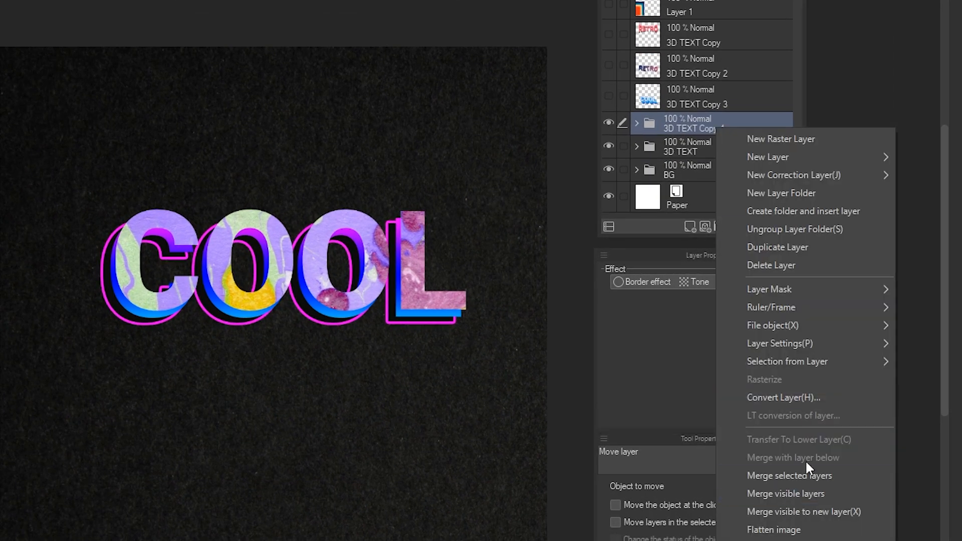
left_click(782, 474)
Set the merged COOL copy's blending mode to Add (Glow) and apply a Motion blur with strength 10.
left_click(667, 88)
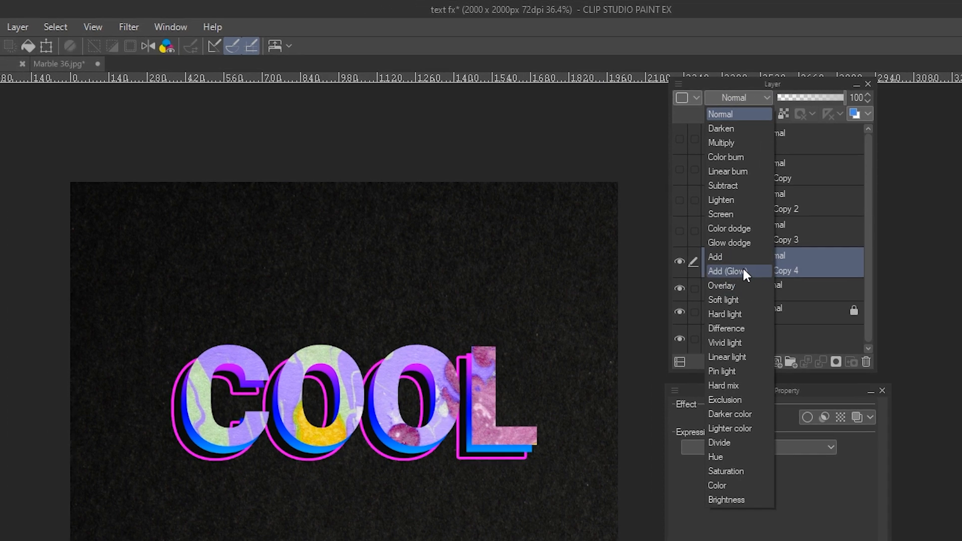
left_click(736, 271)
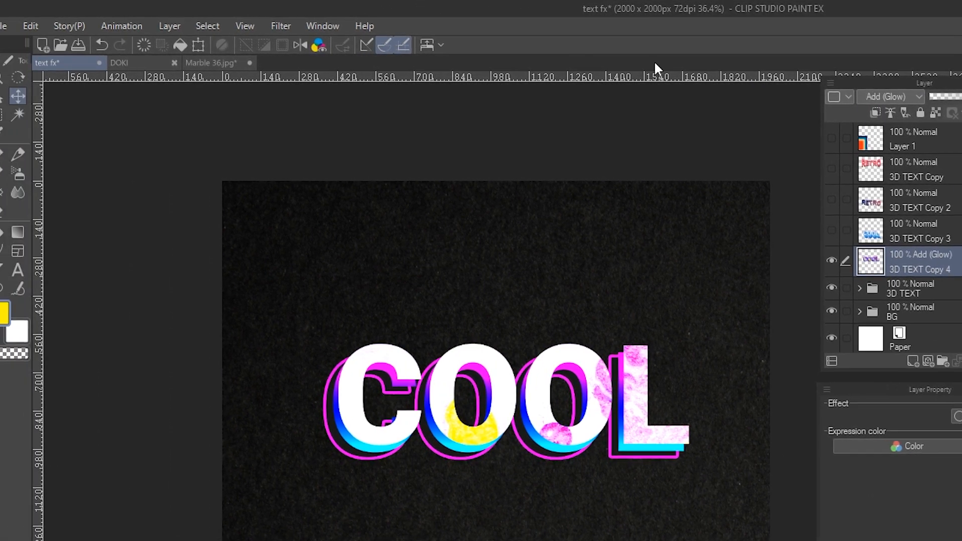
left_click(281, 26)
mouse_move(290, 44)
left_click(408, 100)
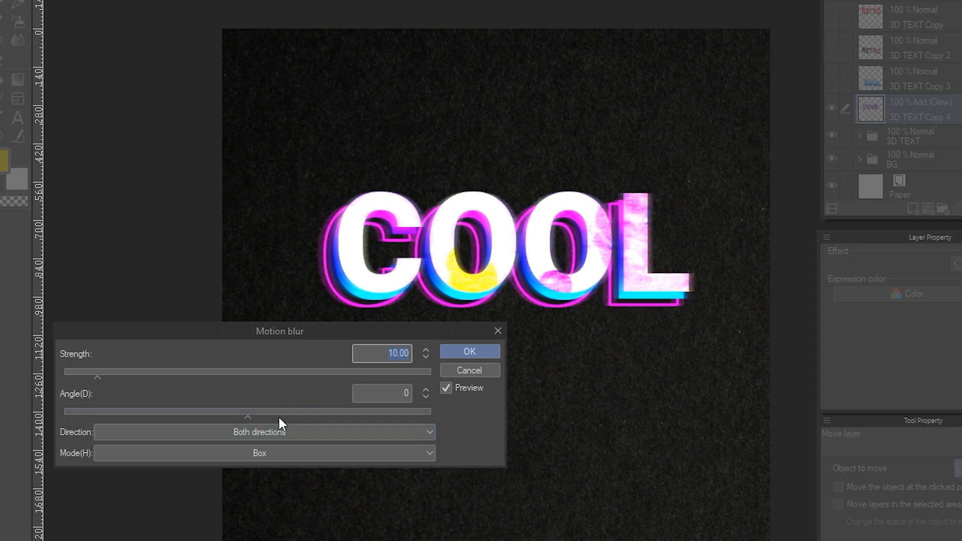
left_click(461, 351)
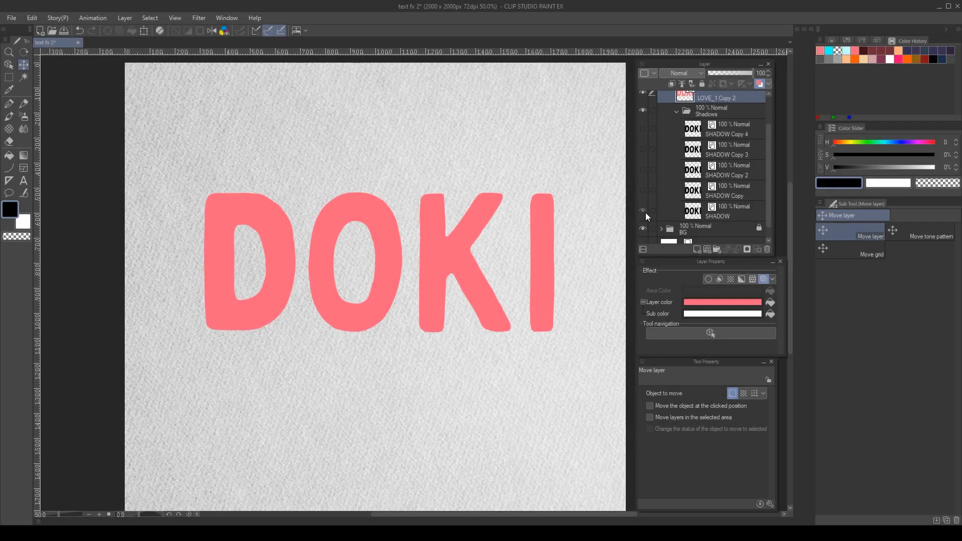
Show all five black shadow layers in the Shadows folder, from SHADOW up to SHADOW Copy 4.
left_click(644, 212)
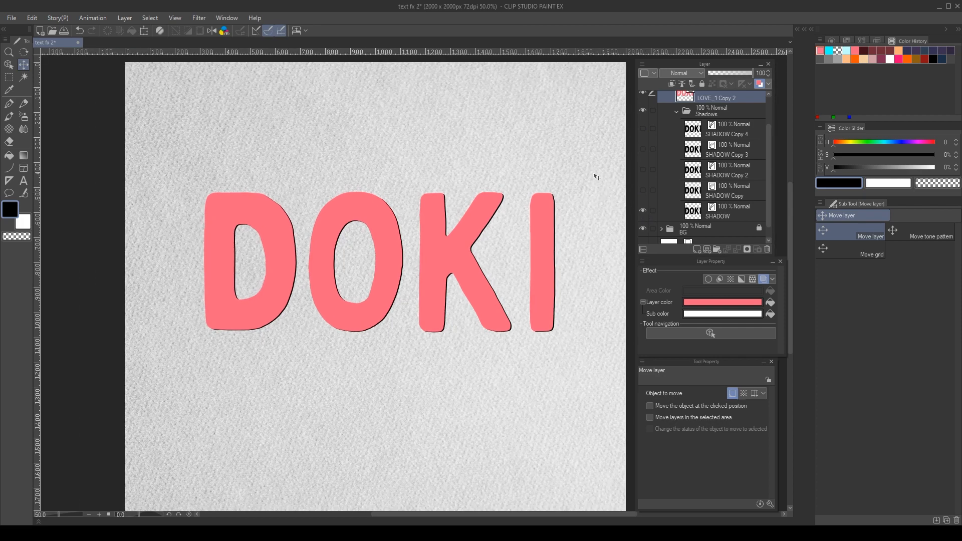
left_click_drag(584, 158, 580, 163)
mouse_move(770, 143)
left_mouse_down()
mouse_move(765, 118)
mouse_move(770, 132)
left_mouse_up()
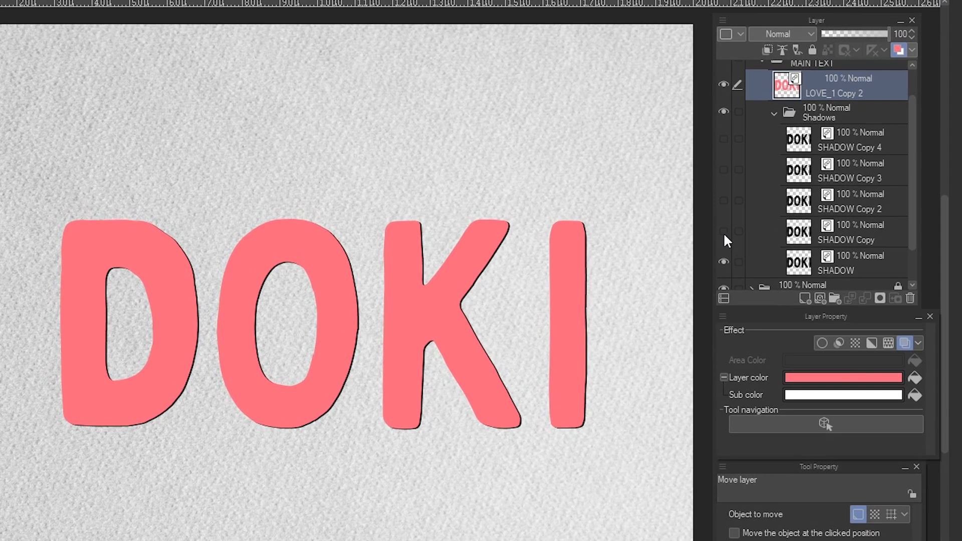
left_click(723, 232)
left_click(723, 195)
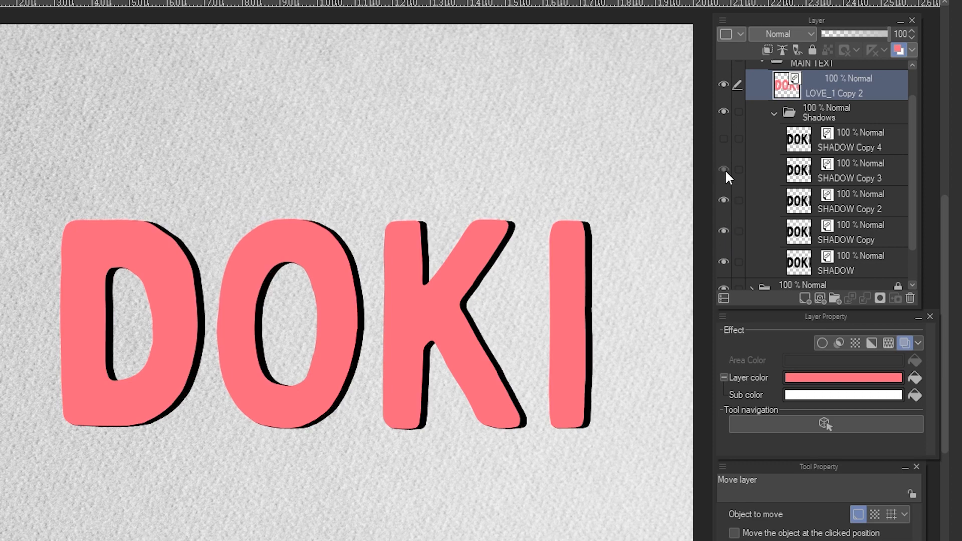
left_click(725, 170)
left_click(725, 140)
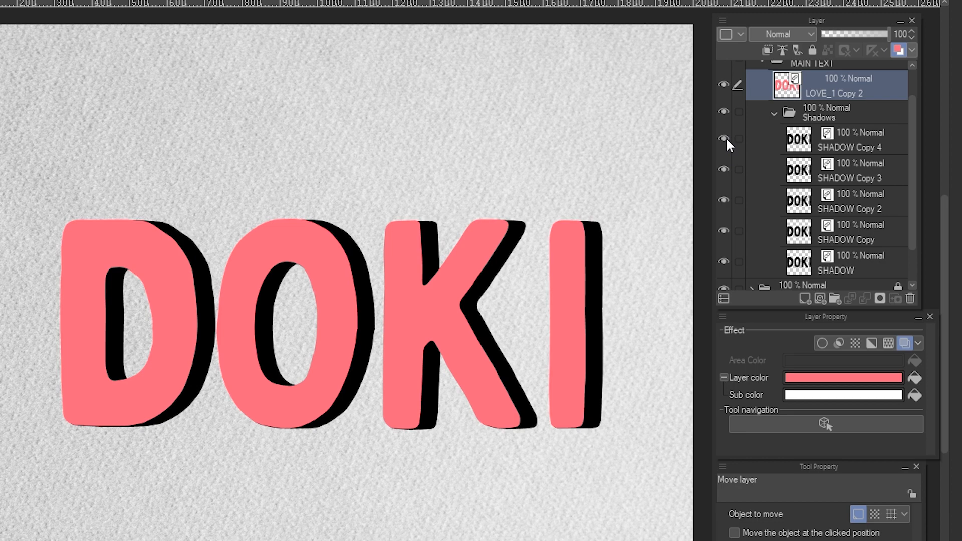
Give the Shadows folder a dark red layer color and a darker red border effect with edge thickness 13.2.
scroll(912, 134, "up", 2)
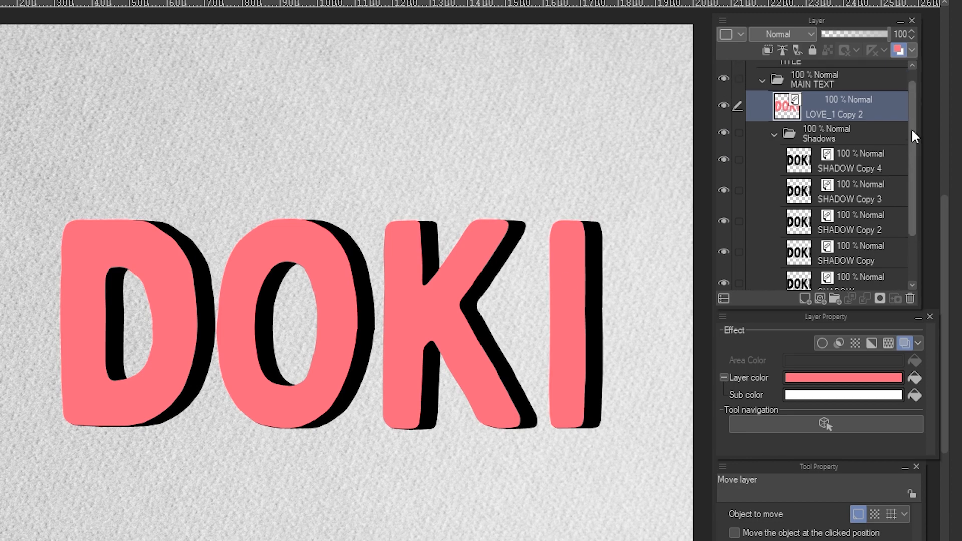
left_click(867, 141)
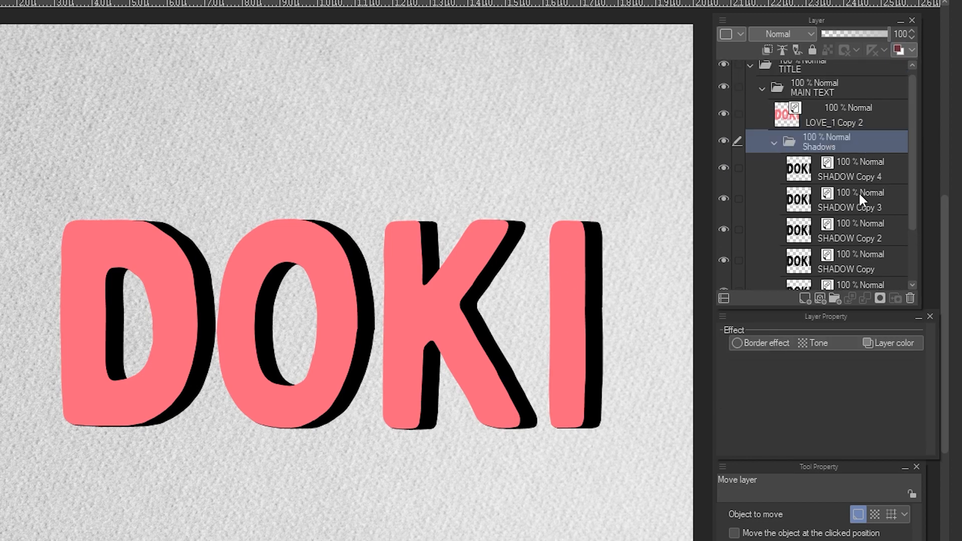
left_click(882, 342)
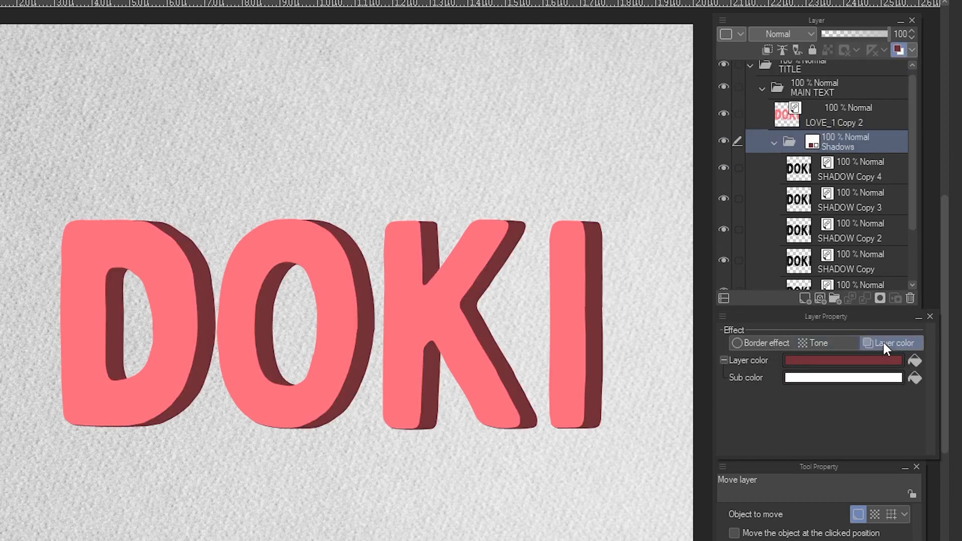
left_click(765, 343)
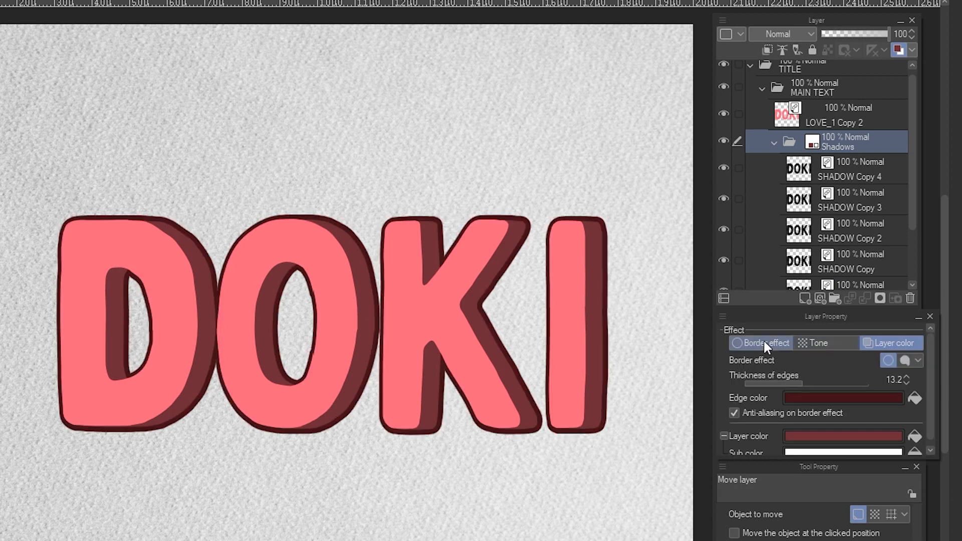
Enable a dark red border effect on the pink DOKI file object LOVE_1 Copy 2 and adjust its edge thickness.
left_click(857, 111)
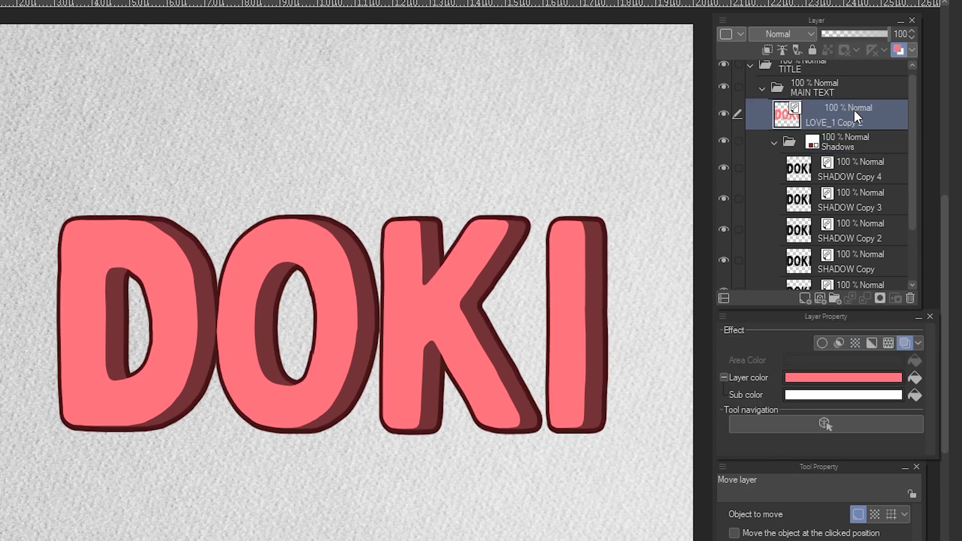
left_click(823, 343)
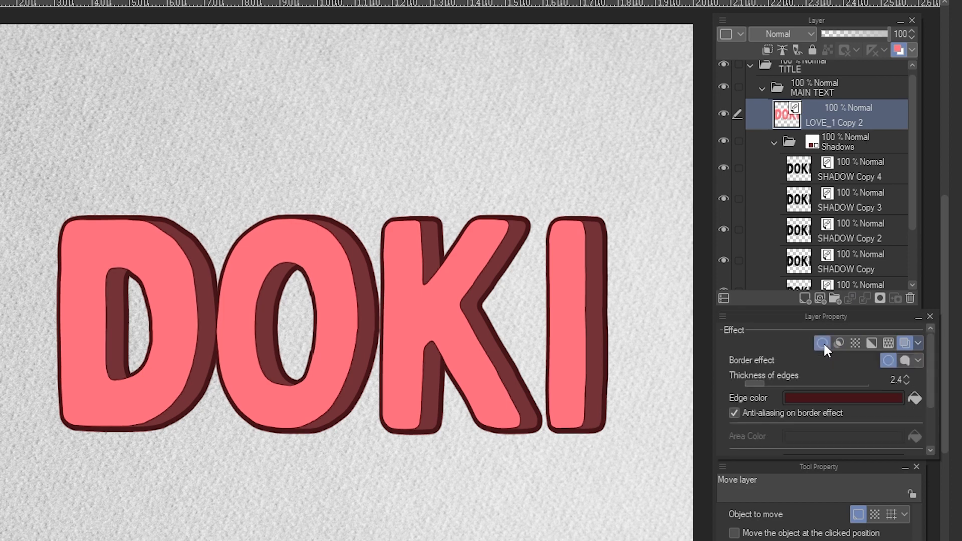
scroll(566, 333, "up", 2)
mouse_move(779, 382)
left_mouse_down()
mouse_move(820, 381)
mouse_move(796, 377)
left_mouse_up()
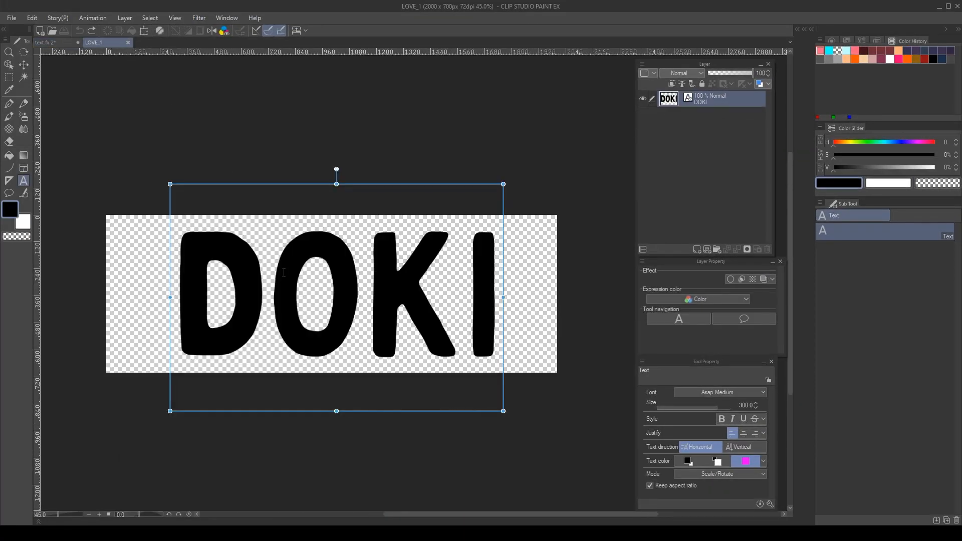
Increase the word space of the DOKI text in the LOVE_1 file.
key("o")
left_click_drag(716, 445, 719, 445)
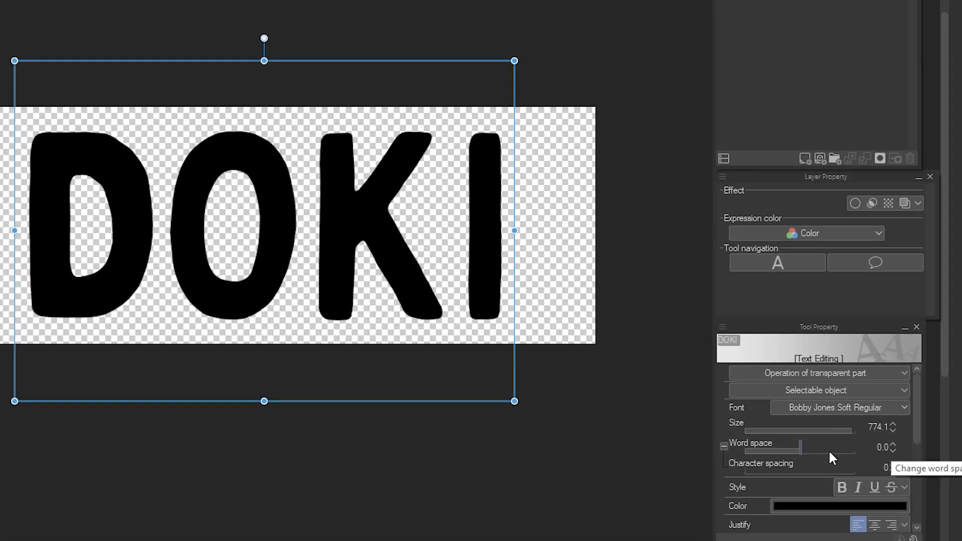
mouse_move(839, 454)
left_mouse_down()
mouse_move(848, 445)
mouse_move(842, 455)
left_mouse_up()
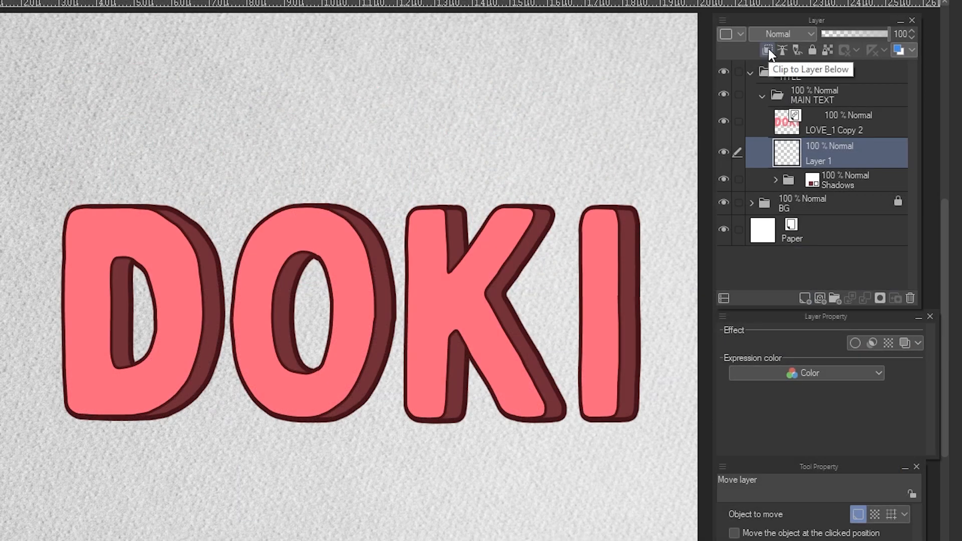
Clip Layer 1 to the Shadows folder below it and set its blending mode to Multiply.
left_click(768, 50)
left_click(784, 32)
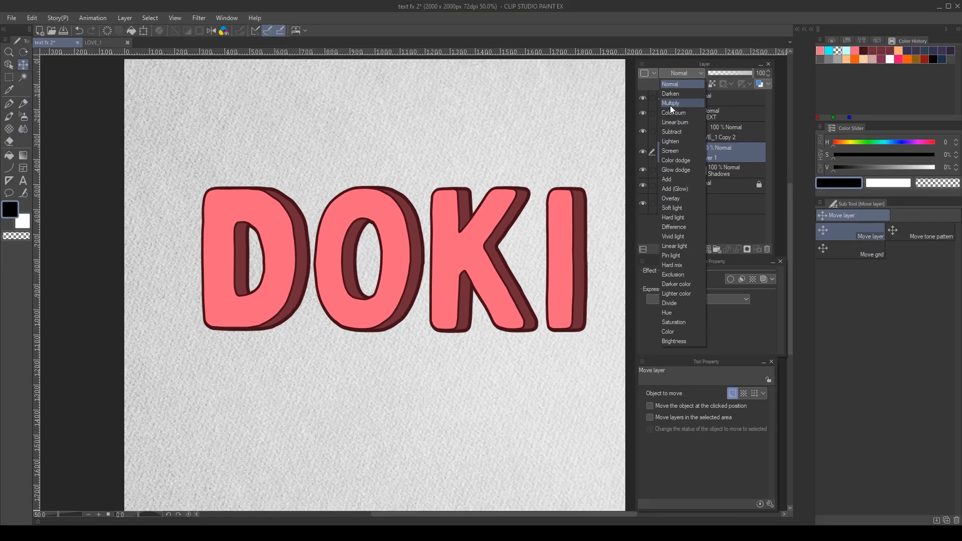
left_click(765, 79)
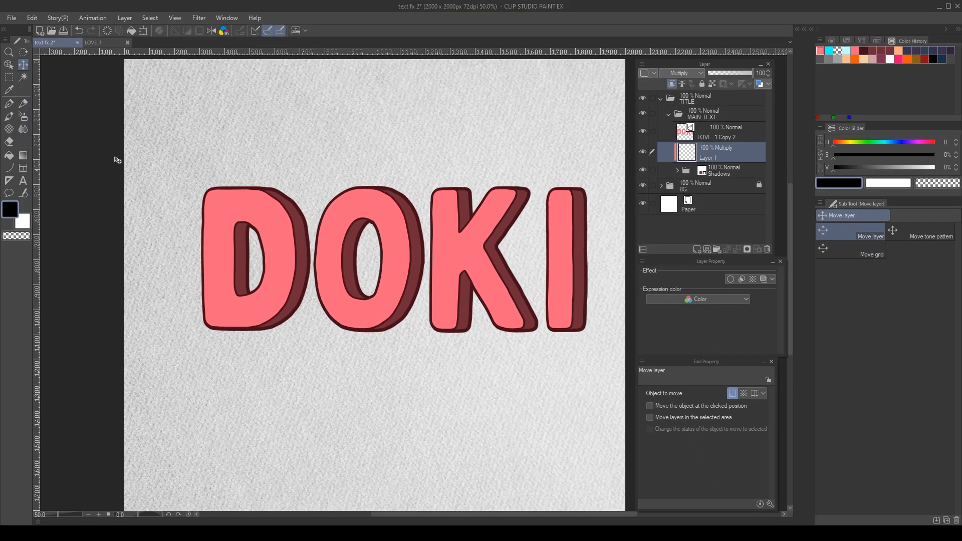
Paint Layer 1 over the letter sides with the Soft airbrush at size 700, trying sampled dark red and pink before settling on magenta.
left_click(23, 116)
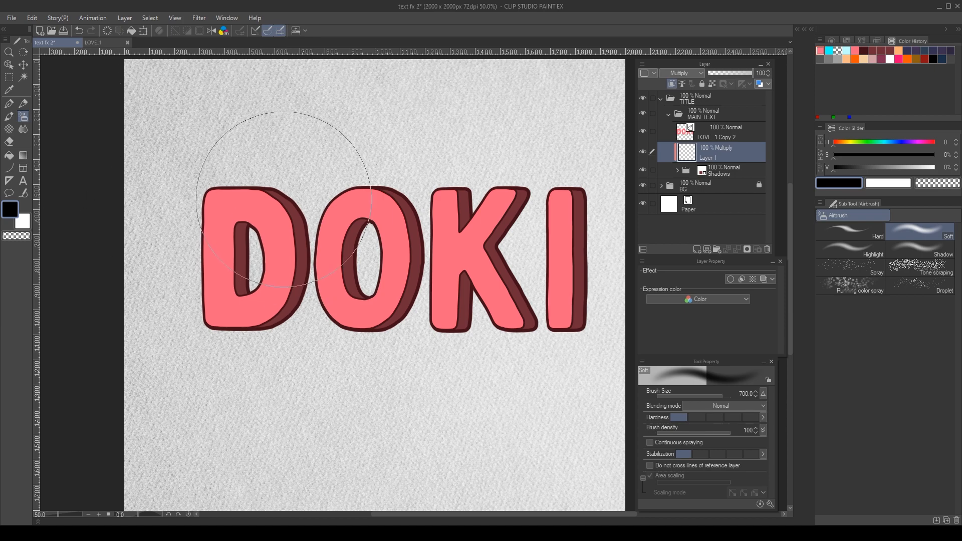
left_click(302, 233, "alt")
mouse_move(302, 233)
left_mouse_down()
mouse_move(236, 254)
mouse_move(475, 249)
mouse_move(429, 361)
left_mouse_up()
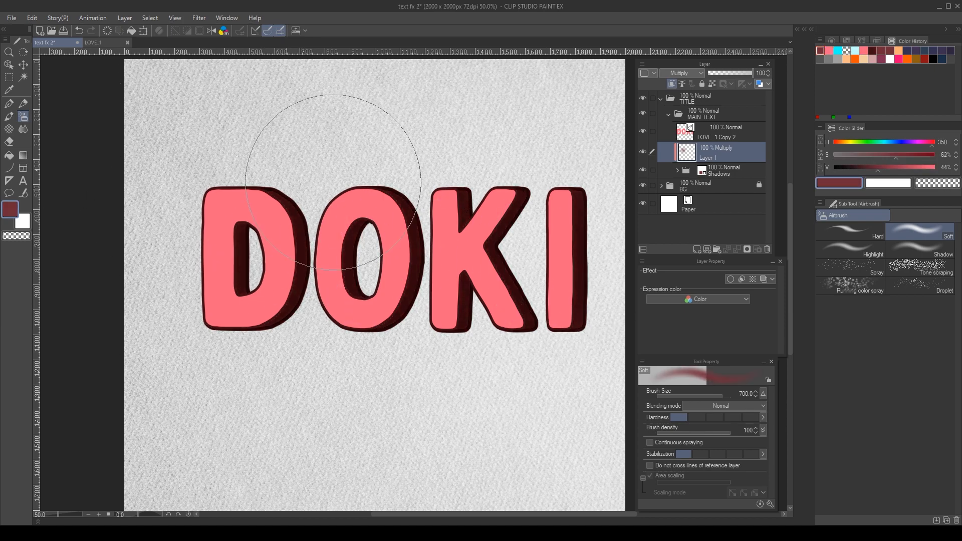
left_click(233, 209, "alt")
mouse_move(233, 209)
left_mouse_down()
mouse_move(419, 343)
mouse_move(576, 259)
left_mouse_up()
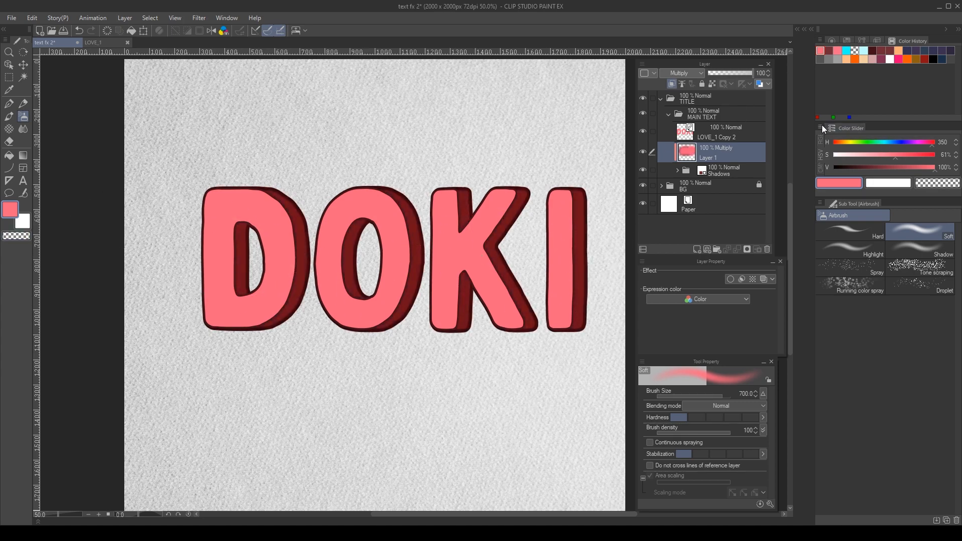
left_click(832, 40)
left_click(860, 88)
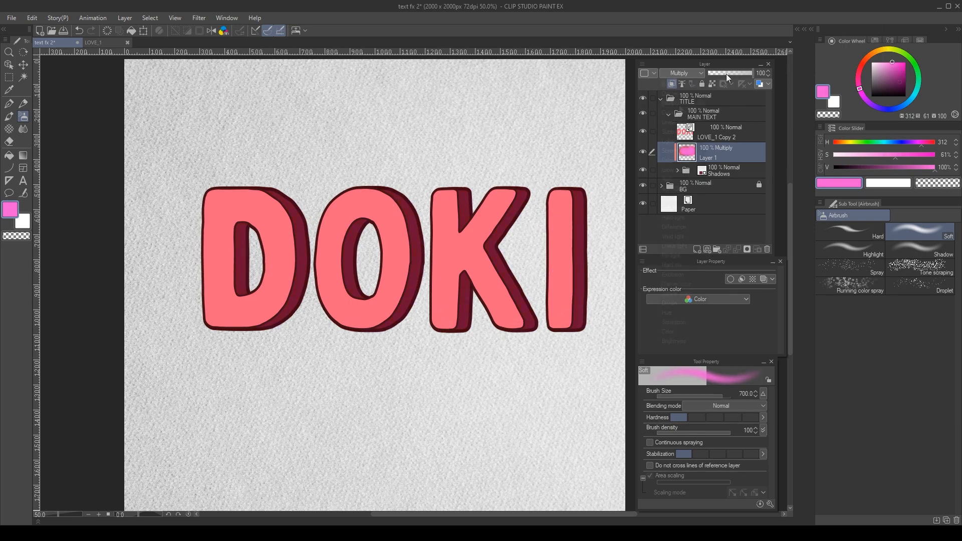
left_click(683, 73)
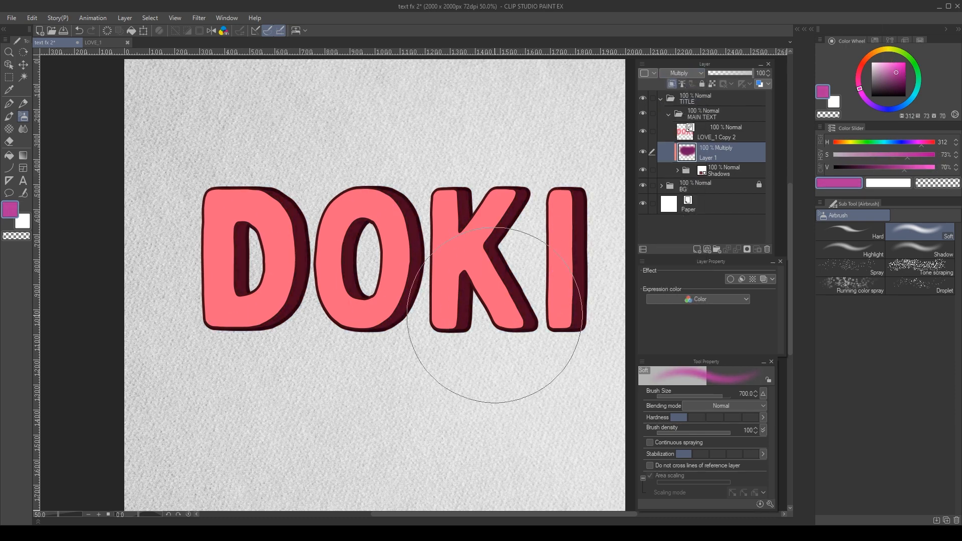
Erase the magenta shading around the middle of the D's sides using the Soft airbrush with transparent color at size 150.
key("c")
key("bracketleft")
key("bracketleft")
key("bracketleft")
key("bracketleft")
key("bracketleft")
key("bracketleft")
key("bracketleft")
key("bracketleft")
mouse_move(284, 201)
left_mouse_down()
mouse_move(300, 284)
mouse_move(300, 214)
left_mouse_up()
left_click_drag(244, 257, 244, 273)
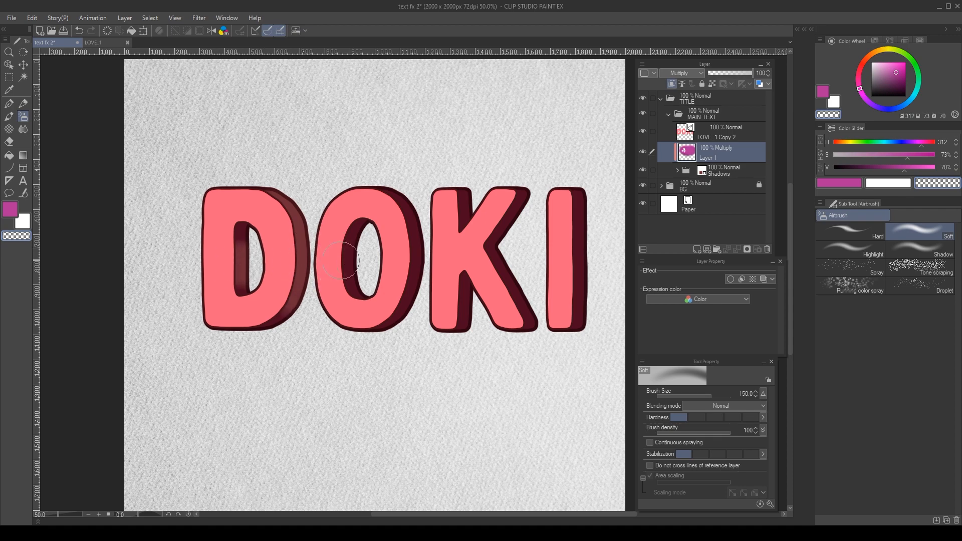
Erase the magenta shading from the middle of the O, K and I sides with the transparent airbrush.
left_click_drag(355, 258, 354, 270)
left_click_drag(416, 255, 416, 268)
left_click_drag(493, 246, 500, 260)
left_click_drag(583, 243, 583, 271)
mouse_move(520, 202)
left_mouse_down()
mouse_move(509, 252)
mouse_move(525, 298)
left_mouse_up()
left_click_drag(452, 345, 436, 328)
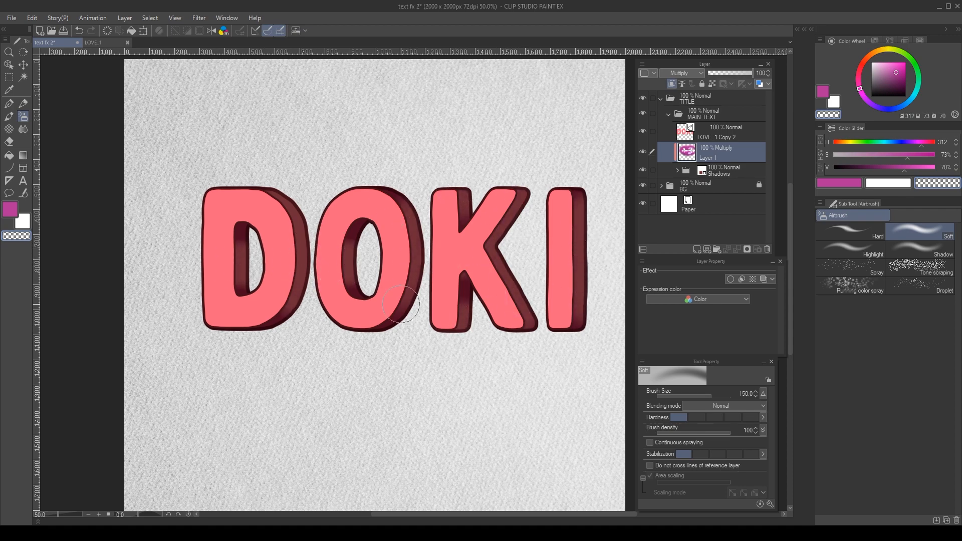
key("c")
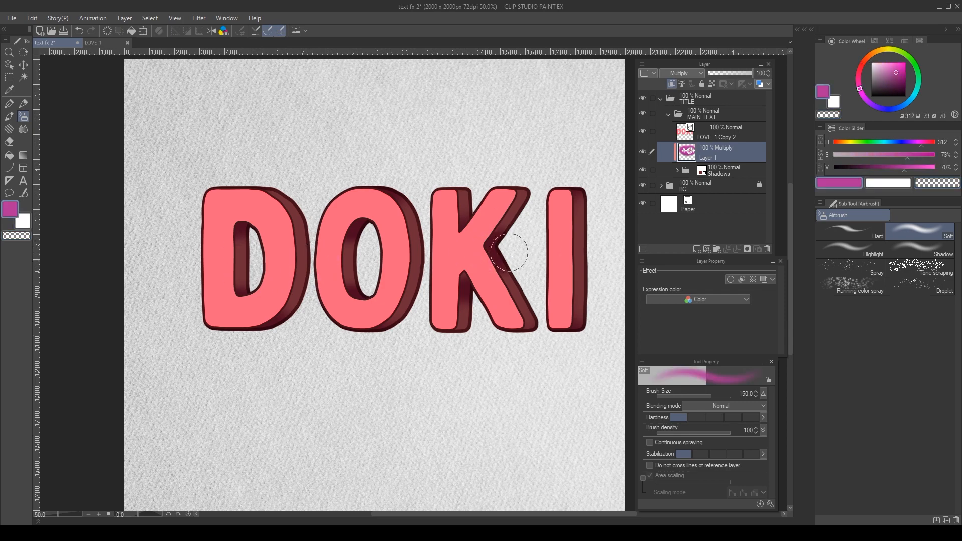
Set the drawing color back to transparent and save the text fx 2 document.
key("x")
key("x")
key("x")
key("x")
key("x")
key("c")
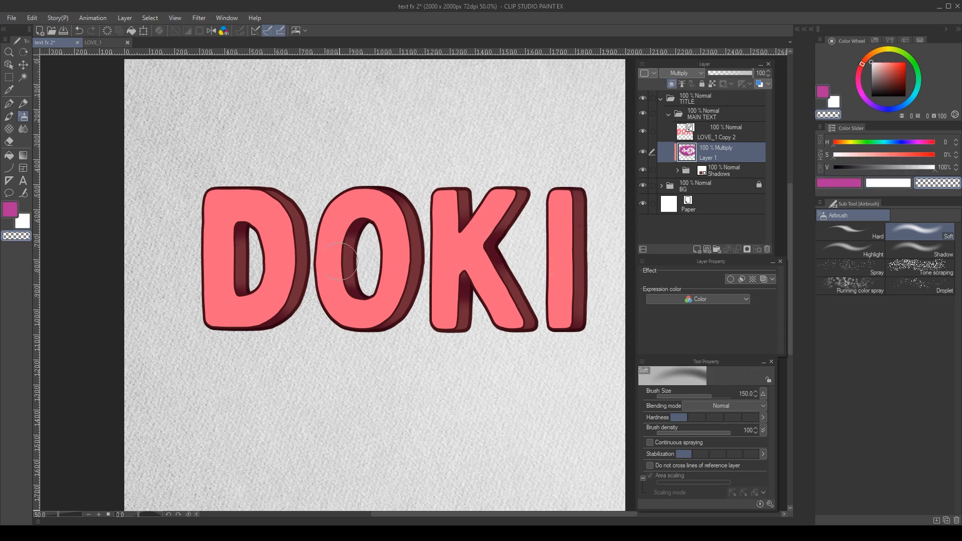
key("ctrl+s")
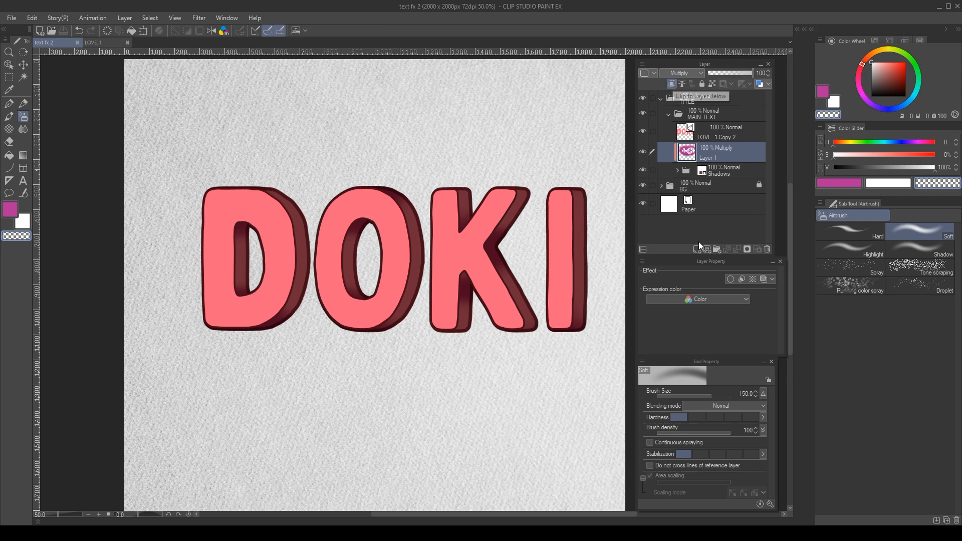
Add a new layer clipped above Layer 1 and set its blending mode to Add (Glow).
key("ctrl+shift+n")
left_click(681, 73)
left_click(687, 195)
Sample the pink of the O as second color and airbrush magenta glow on the outer letter sides with brush size 300.
left_click(345, 216, "alt")
key("x")
key("]")
key("]")
key("]")
key("]")
left_click_drag(236, 236, 235, 257)
key("ctrl+z")
left_click_drag(288, 238, 285, 301)
left_click_drag(413, 232, 412, 283)
left_click_drag(522, 220, 532, 293)
left_click_drag(582, 208, 583, 281)
left_click_drag(470, 329, 453, 346)
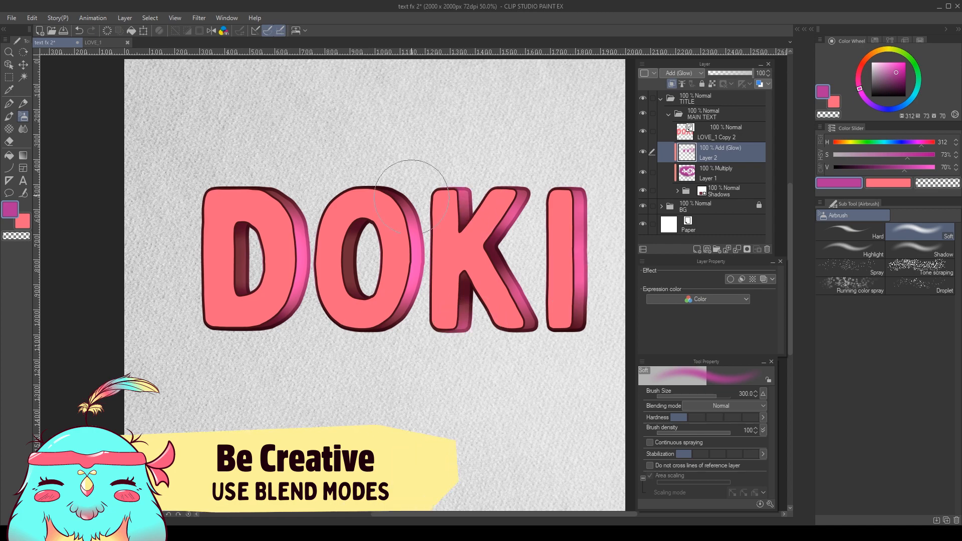
Airbrush more glow onto the inner and outer sides of the O and D on Layer 2.
left_click_drag(420, 220, 426, 245)
left_click_drag(357, 243, 356, 281)
left_click_drag(288, 200, 301, 220)
left_click_drag(291, 318, 302, 328)
left_click_drag(241, 241, 238, 278)
scroll(195, 266, "down", 1)
scroll(196, 266, "up", 1)
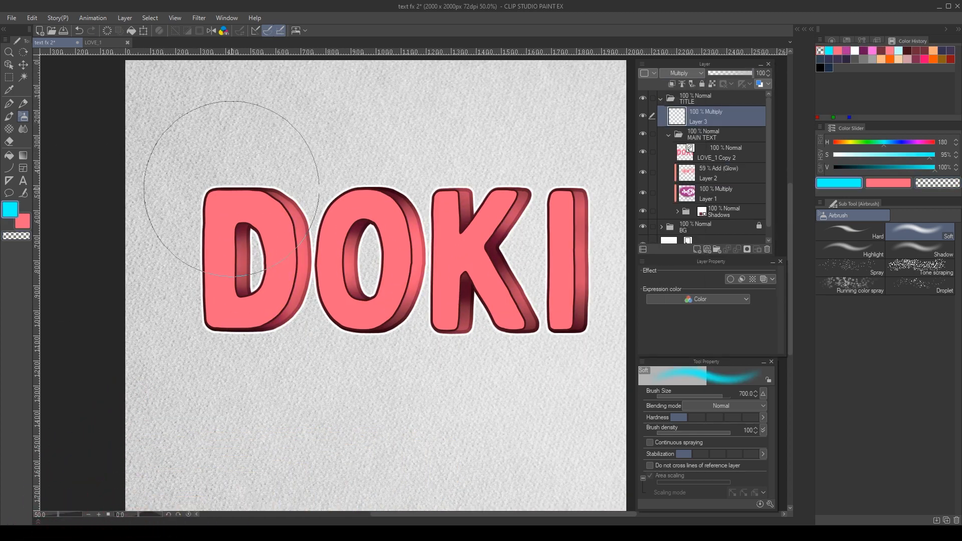
Airbrush Layer 3 cyan over the upper half of the letters and pink over the lower half, at brush size 700.
left_click_drag(200, 173, 548, 161)
key("x")
mouse_move(180, 359)
left_mouse_down()
mouse_move(507, 354)
mouse_move(189, 339)
left_mouse_up()
key("x")
mouse_move(150, 193)
left_mouse_down()
mouse_move(279, 176)
mouse_move(569, 195)
left_mouse_up()
key("x")
left_click_drag(118, 364, 545, 355)
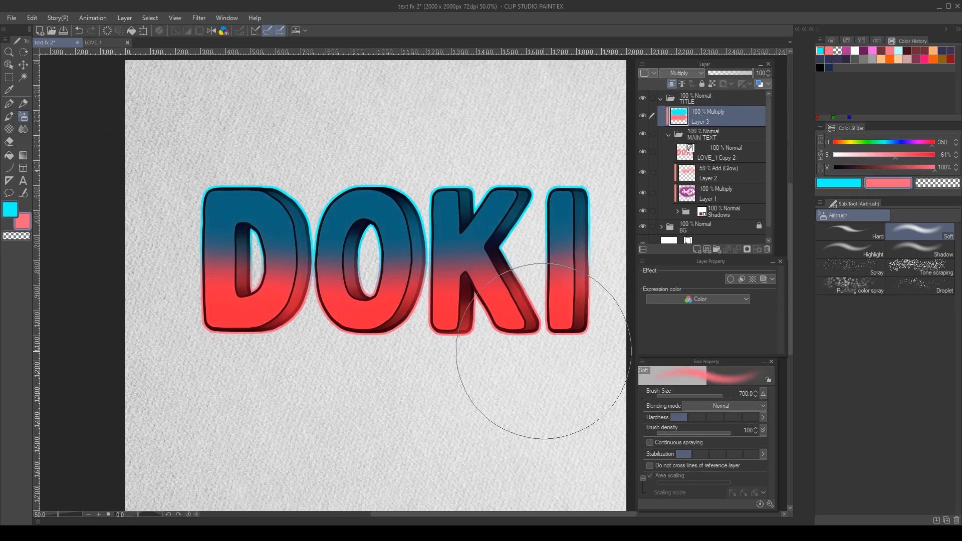
Add a clipped layer above Layer 3 in Glow dodge mode and airbrush cyan along the tops of the letters.
scroll(482, 336, "down", 1)
left_click_drag(452, 306, 417, 299)
left_click(698, 249)
left_click(673, 84)
left_click(682, 73)
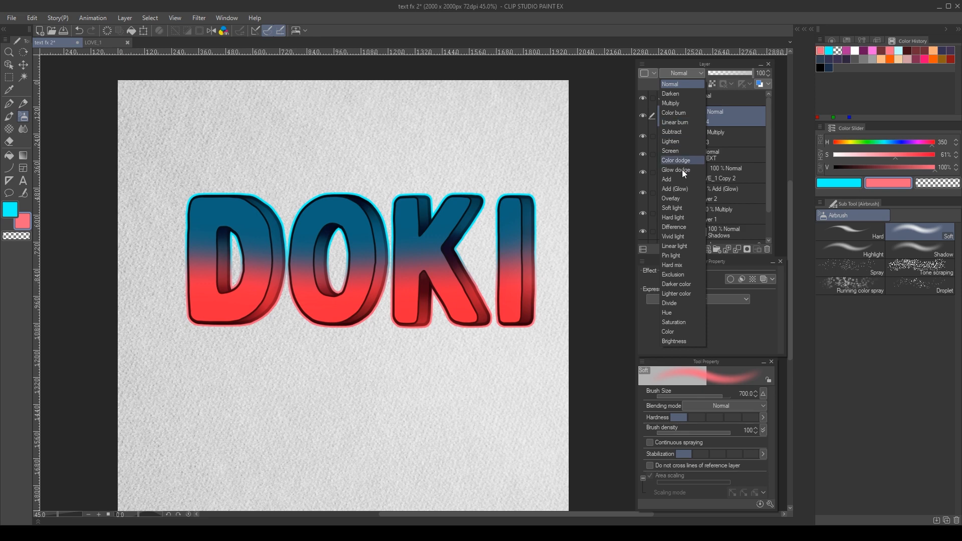
left_click(678, 169)
key("x")
mouse_move(168, 168)
left_mouse_down()
mouse_move(516, 140)
mouse_move(311, 165)
left_mouse_up()
Try the blending modes Multiply, Color burn and Add on Layer 4, and lower the layer's opacity.
left_click(682, 74)
left_click(674, 103)
left_click(682, 73)
left_click(674, 112)
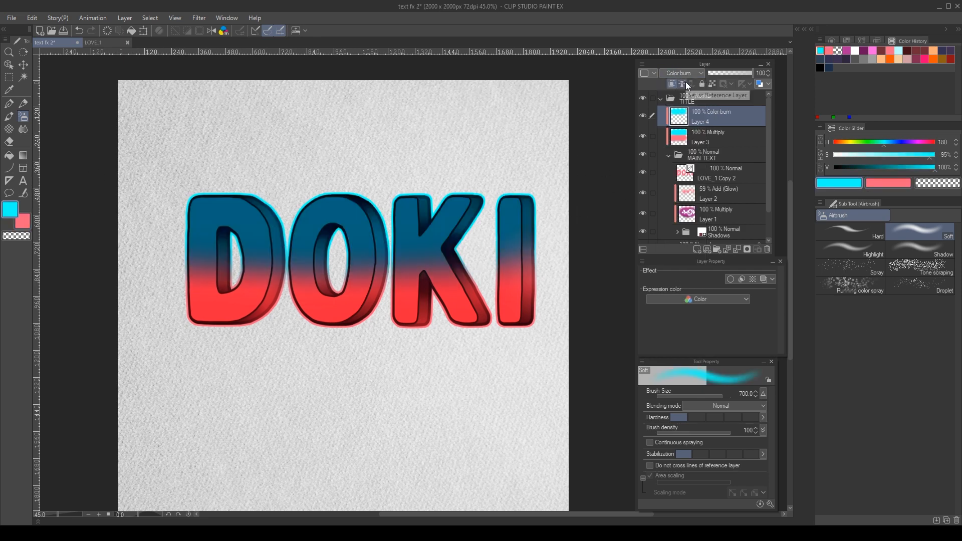
left_click(681, 73)
left_click(677, 179)
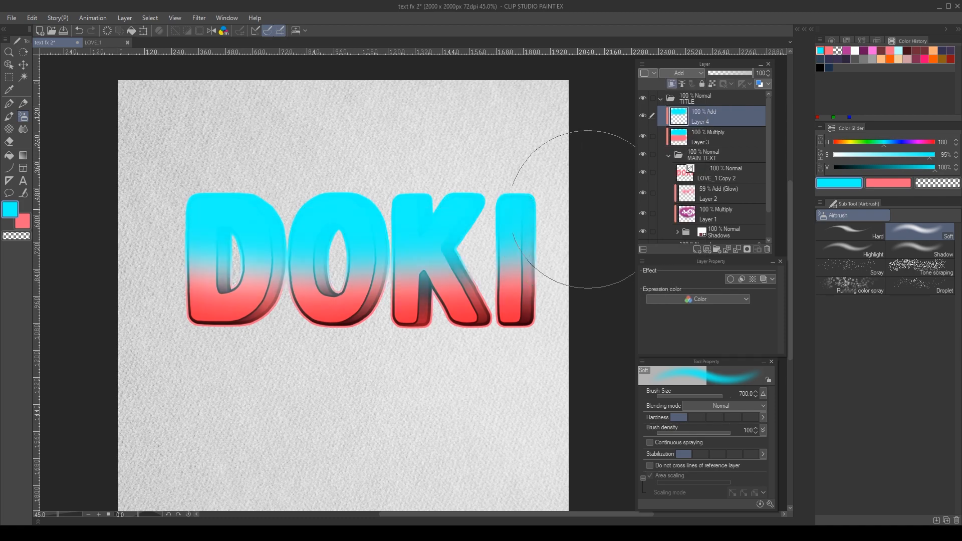
left_click_drag(752, 73, 721, 73)
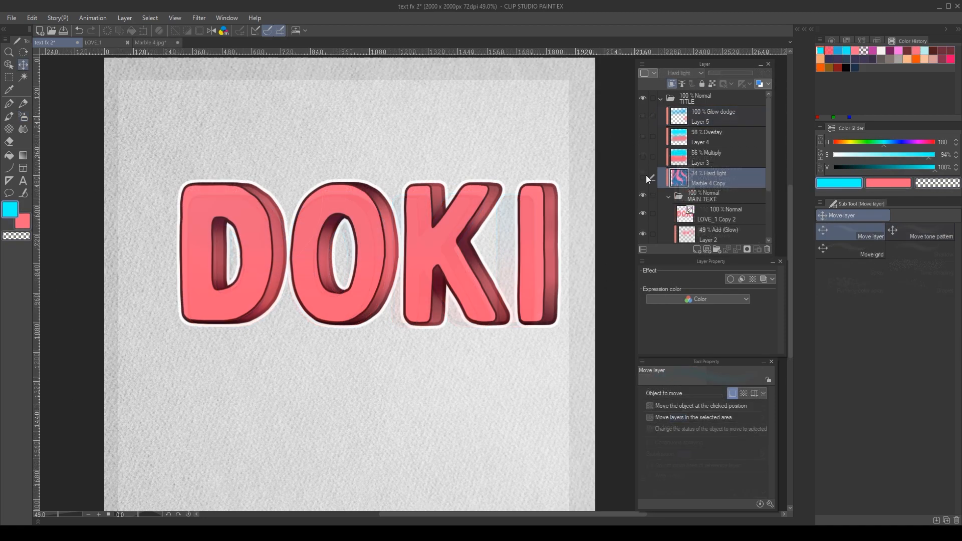
Show the Marble 4 Copy texture and the color layers Layer 3, Layer 4 and Layer 5.
left_click(646, 176)
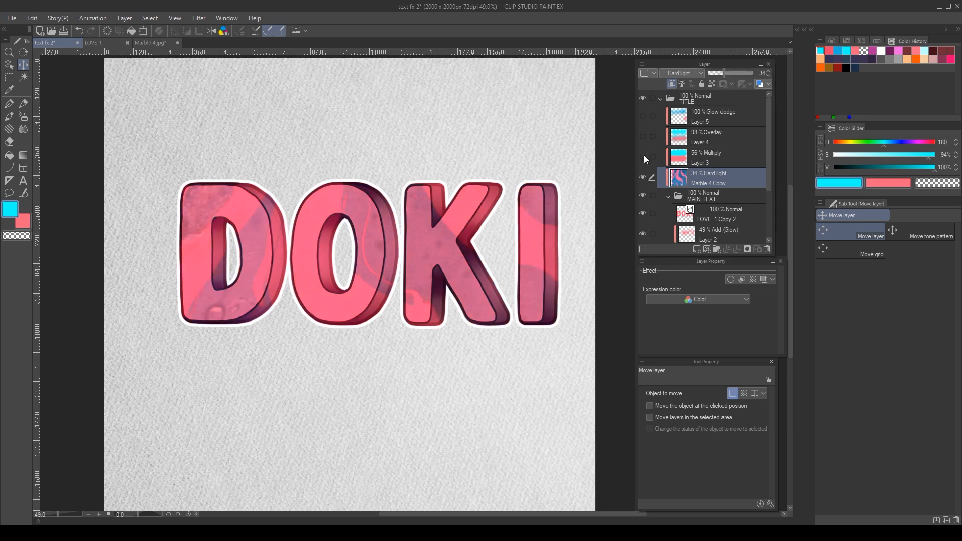
left_click(643, 157)
left_click(641, 137)
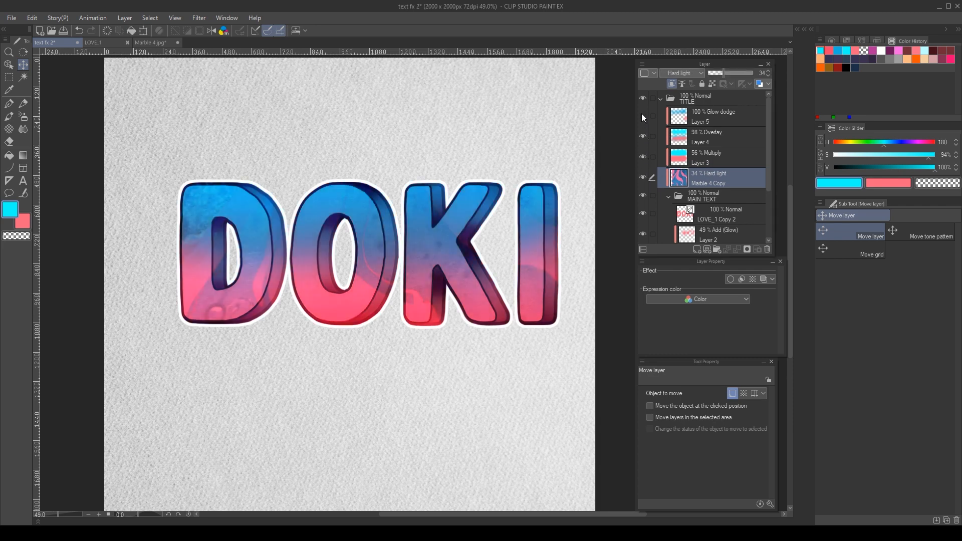
left_click(642, 115)
Make a merged copy of the collapsed TITLE folder beneath the original and offset it slightly down and to the right.
left_click(728, 98)
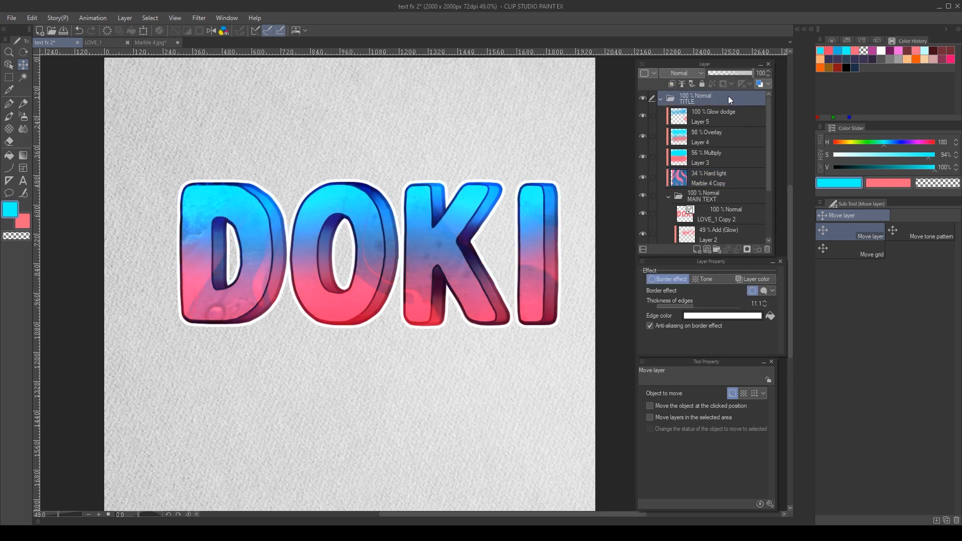
left_click(663, 99)
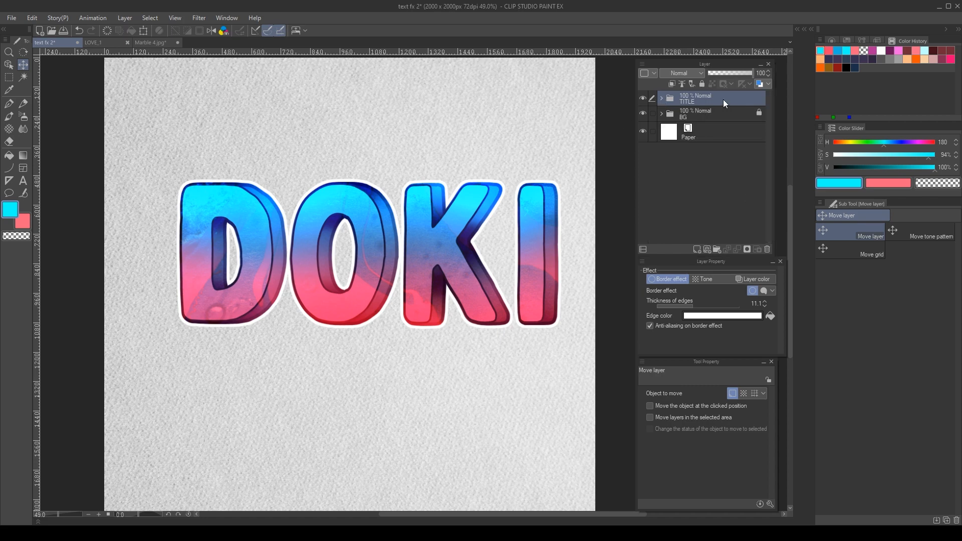
right_click(704, 101)
left_click(759, 241)
left_click_drag(706, 103, 704, 128)
left_click_drag(535, 290, 540, 298)
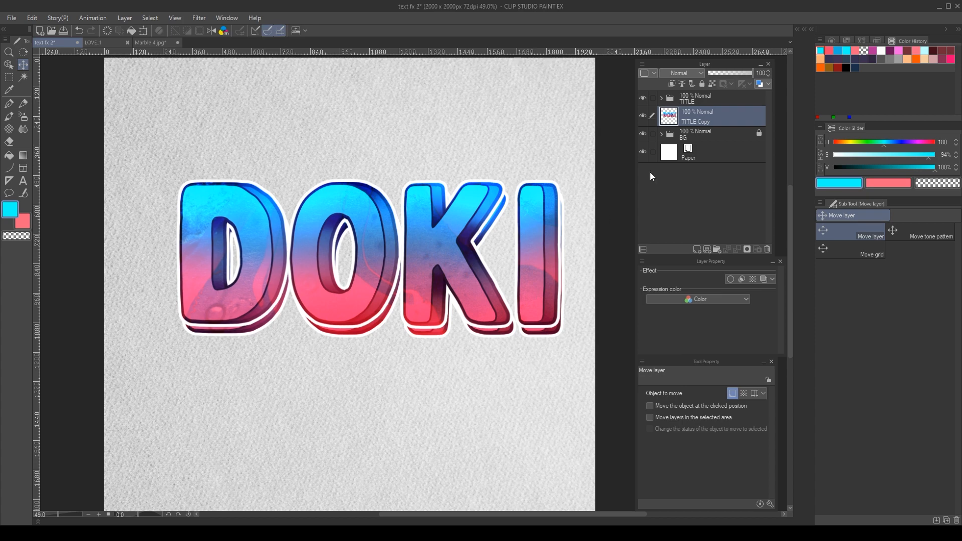
Turn the TITLE Copy layer black with a Luminosity of -100 and set its opacity to 56%.
key("ctrl+u")
left_click_drag(314, 158, 124, 160)
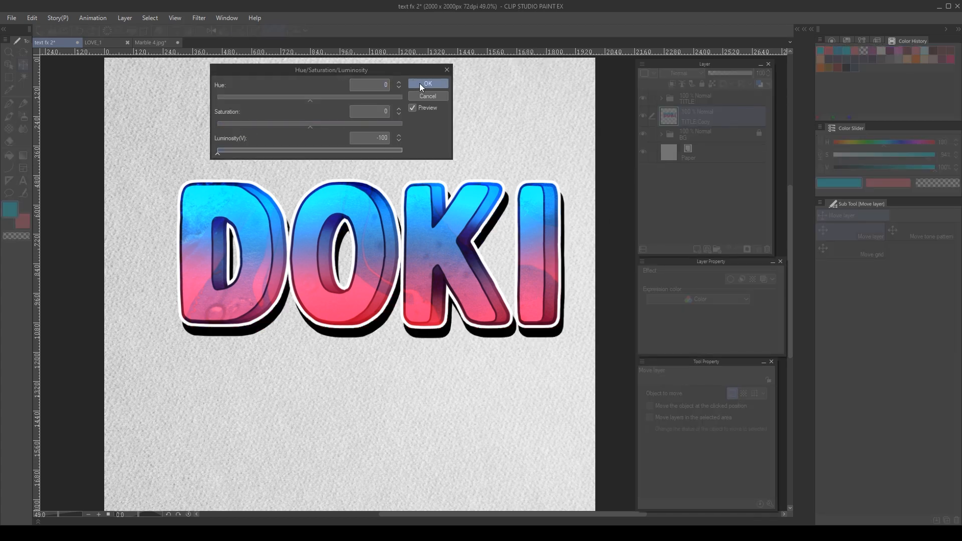
left_click(428, 84)
left_click_drag(755, 73, 733, 72)
Soften the TITLE Copy shadow with a Gaussian blur.
left_click(199, 18)
mouse_move(215, 30)
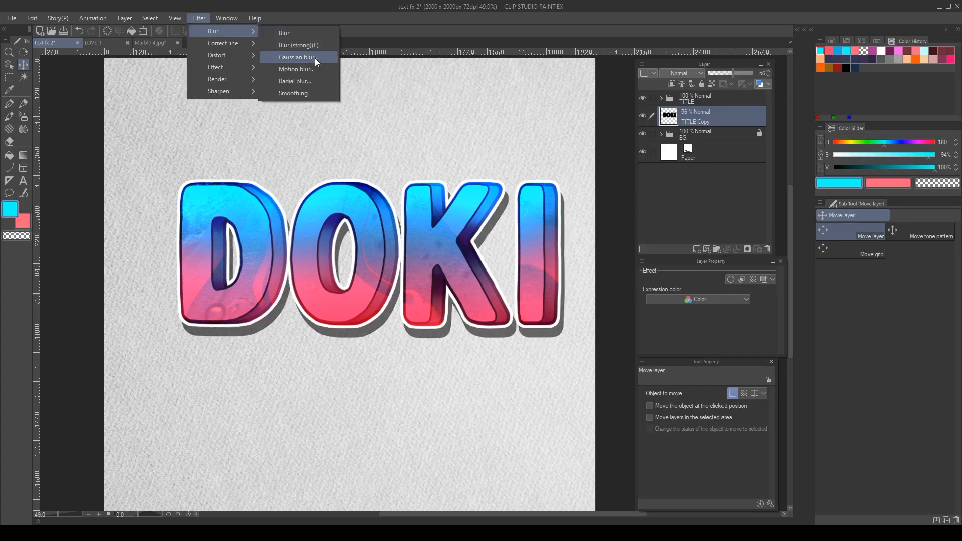
left_click(315, 59)
left_click(444, 121)
left_click(649, 107)
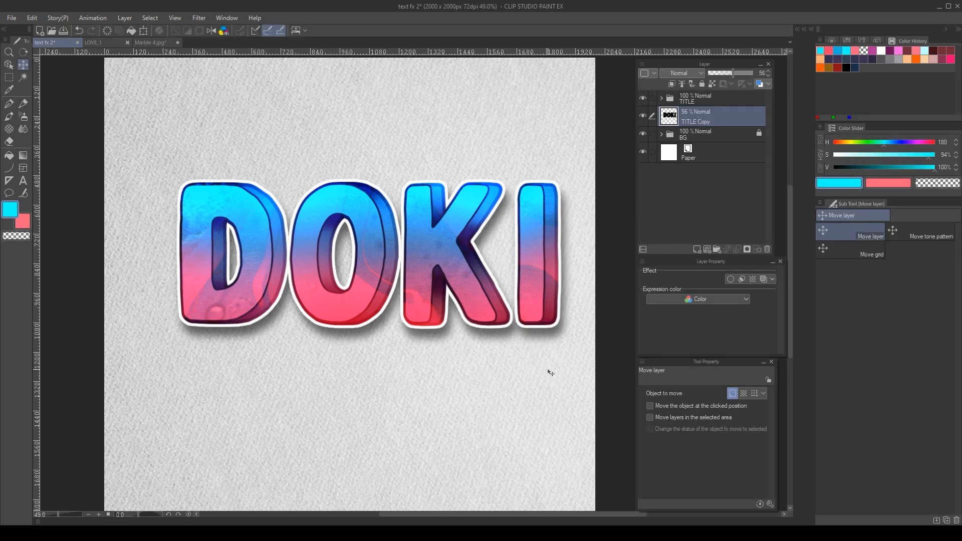
scroll(544, 357, "down", 1)
scroll(540, 352, "up", 3)
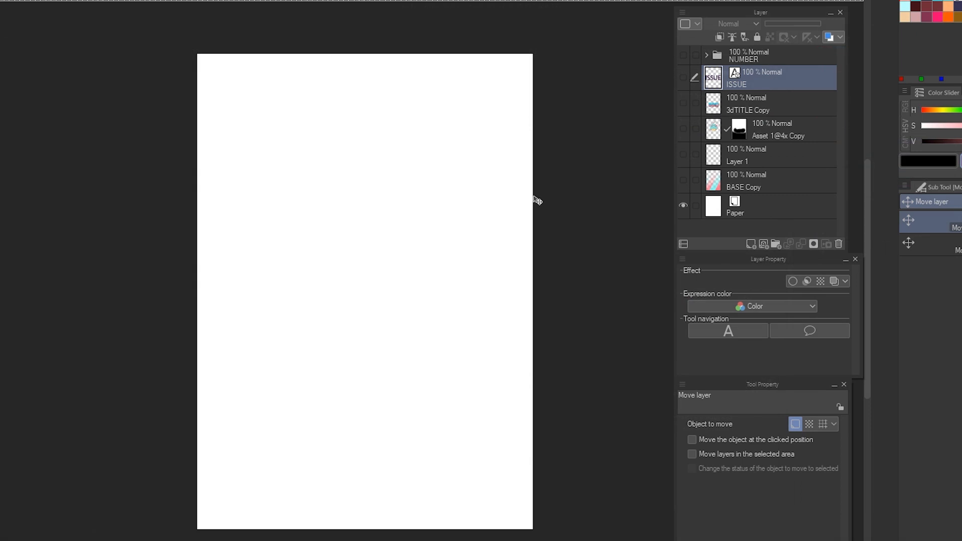
Show the cover's layers from BASE Copy, Layer 1, Asset 1@4x Copy and 3dTITLE Copy up to ISSUE and the NUMBER folder.
left_click(683, 180)
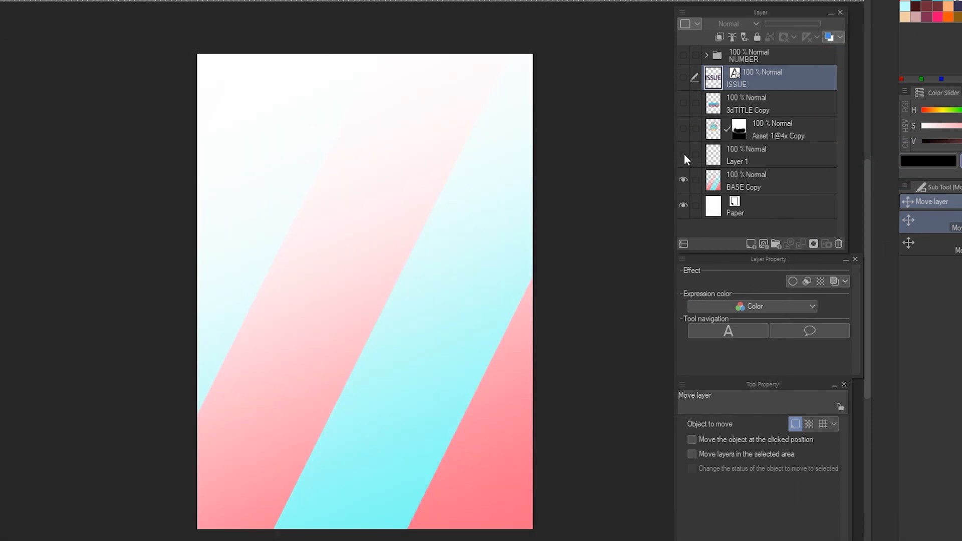
left_click(684, 156)
left_click(683, 130)
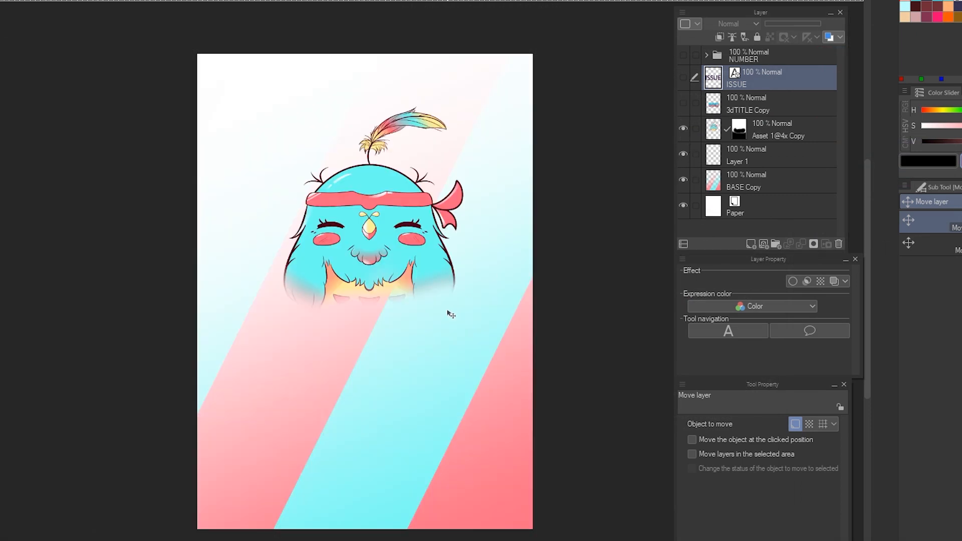
left_click(685, 104)
left_click(684, 78)
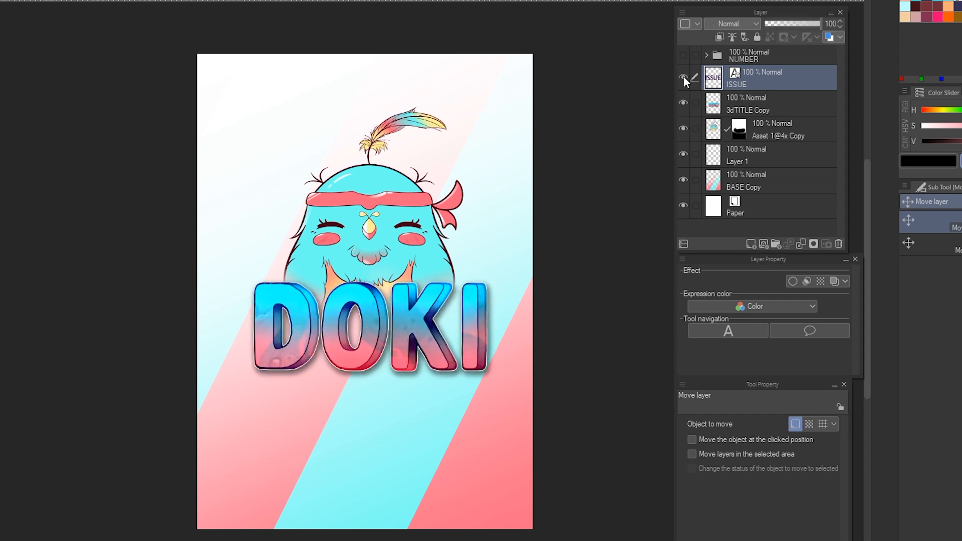
left_click(684, 58)
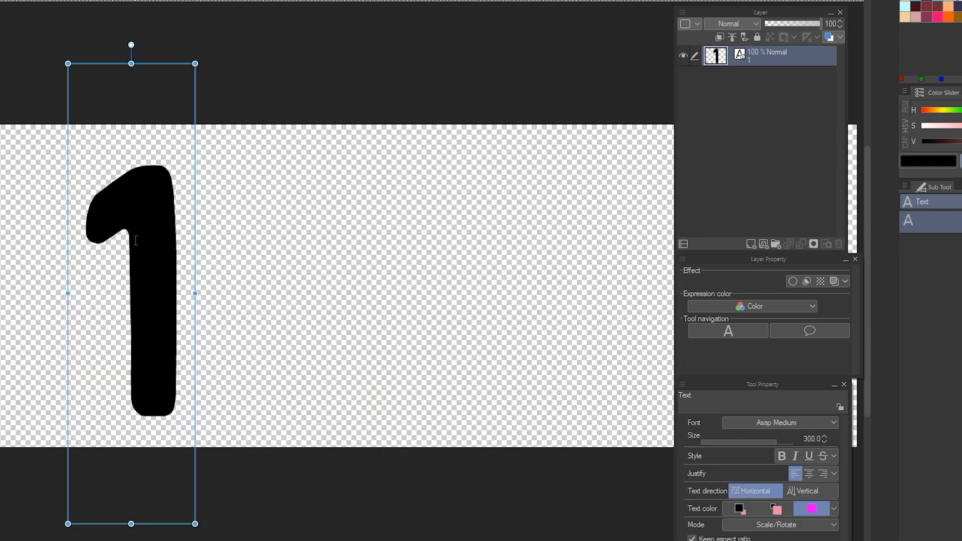
Replace the digit 1 with 2 in the issue number's text file.
left_click(135, 240)
key("BackSpace")
type("2")
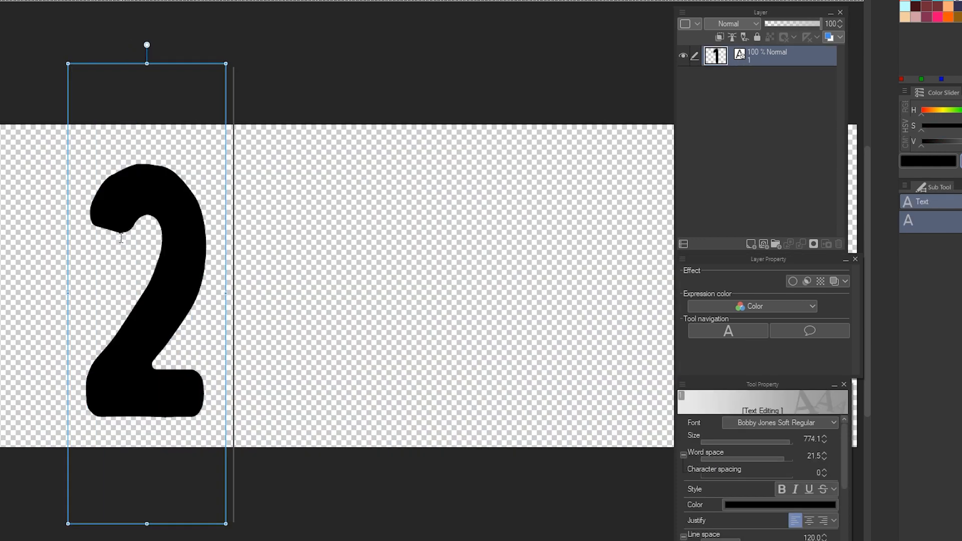
Return to the comic cover with the issue number's text file updated to 2.
left_click(12, 1)
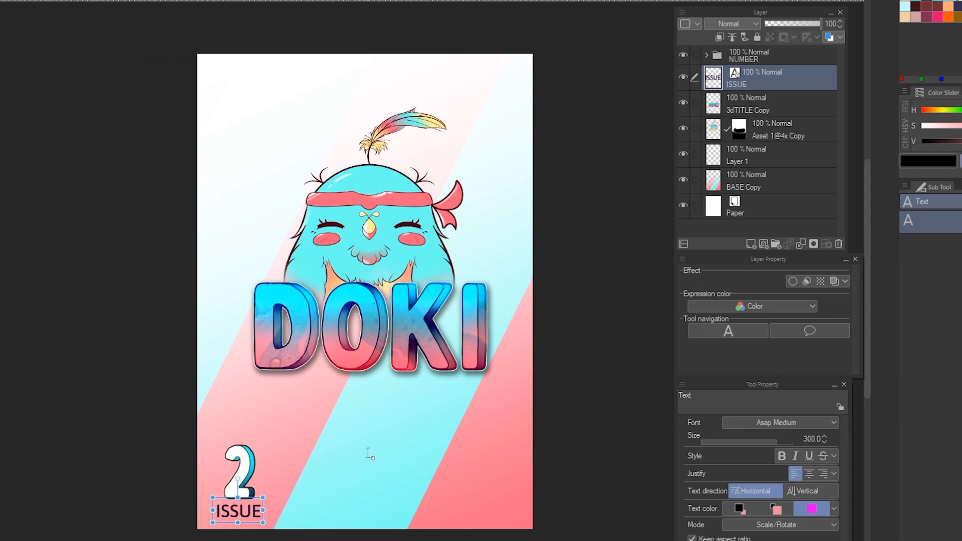
key("k")
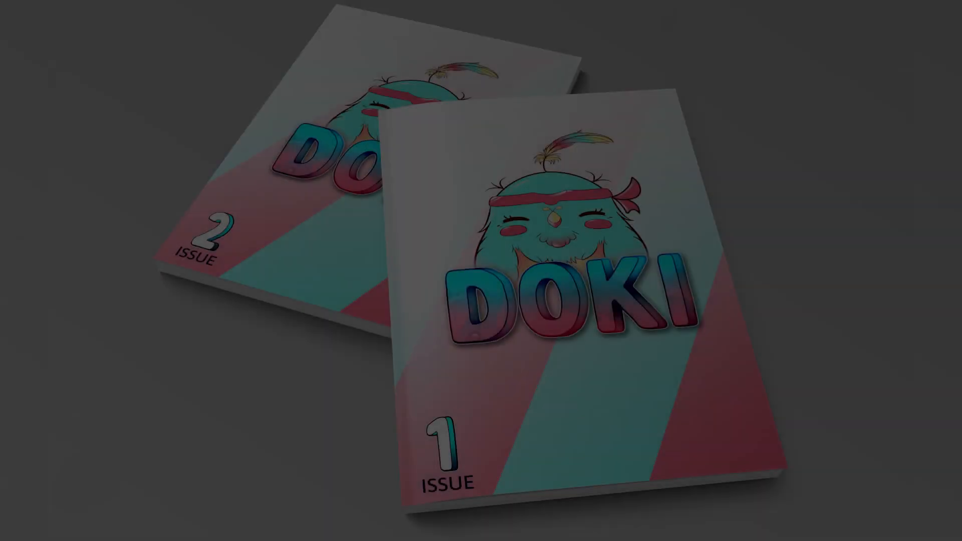
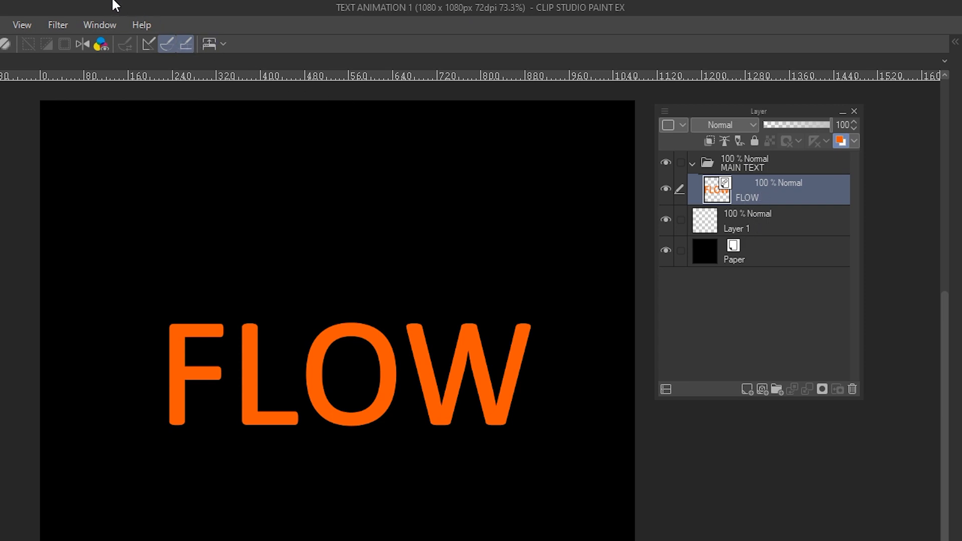
Show the timeline below the canvas and create Timeline 1 at 24 fps with a playback time of 360 frames.
left_click(98, 22)
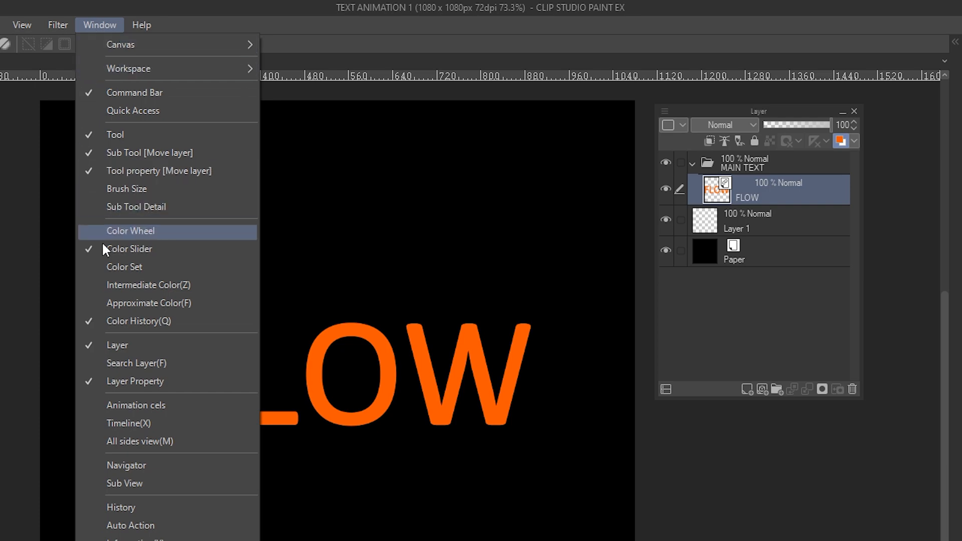
left_click(129, 423)
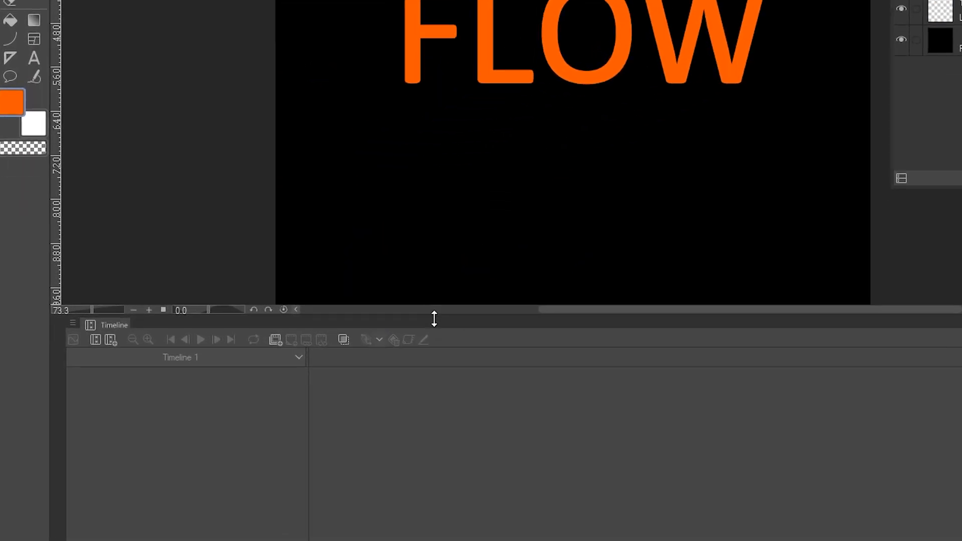
left_click_drag(292, 354, 291, 377)
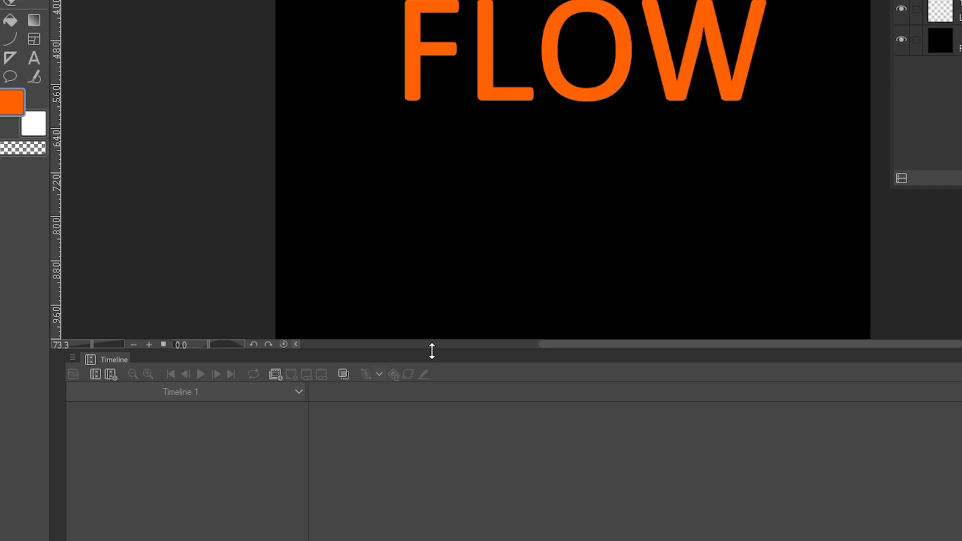
left_click(115, 374)
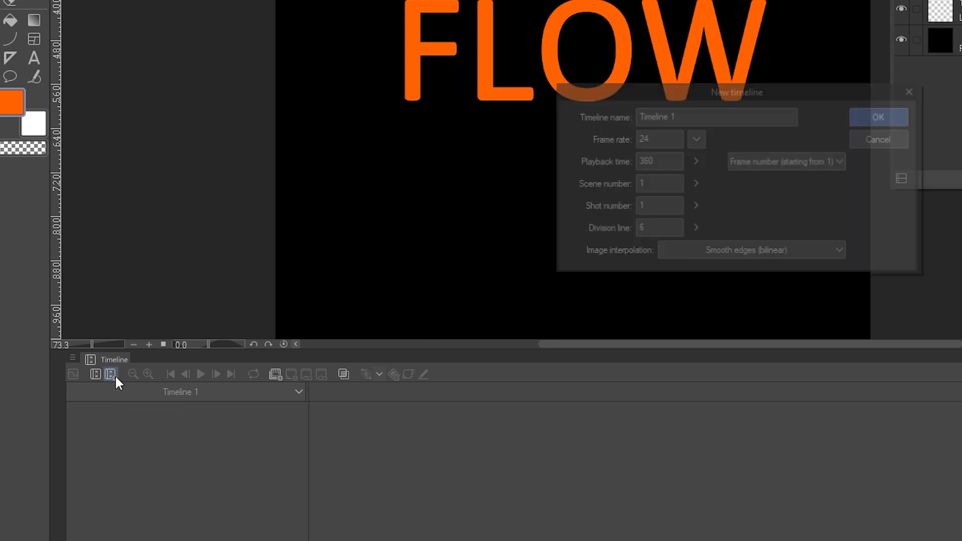
left_click(886, 115)
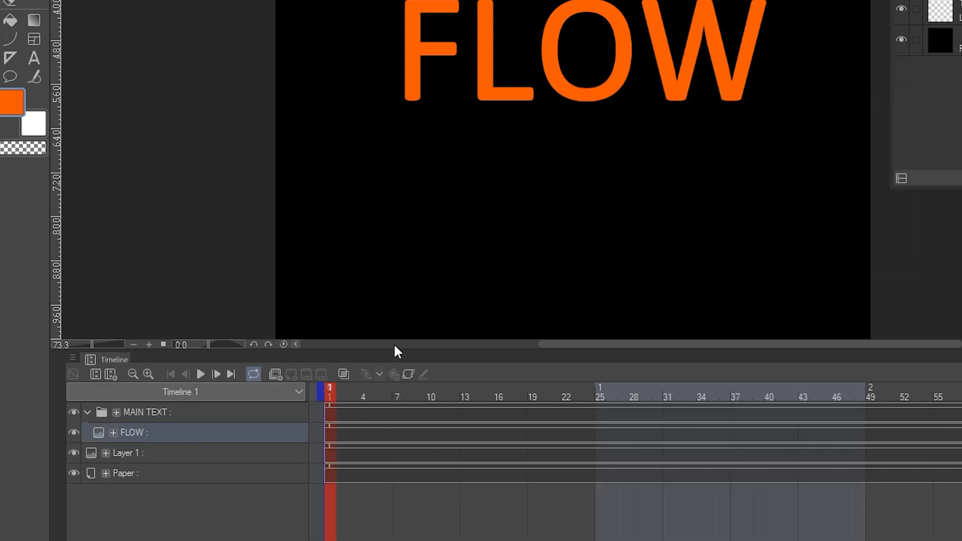
Enable keyframes on the FLOW layer and expand its transform and opacity tracks in the timeline.
left_click(351, 413)
left_click(342, 427)
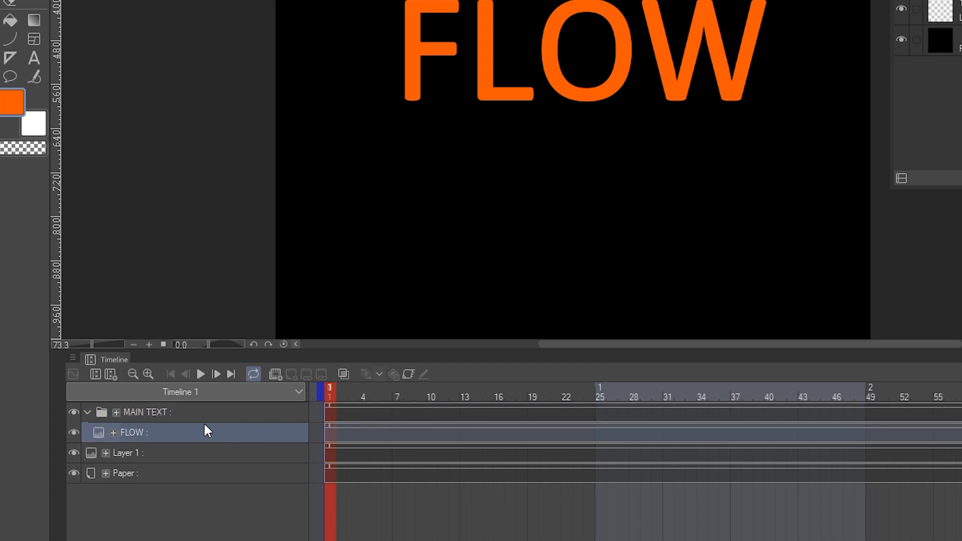
scroll(389, 173, "down", 2)
left_click_drag(386, 170, 425, 216)
left_click(113, 432)
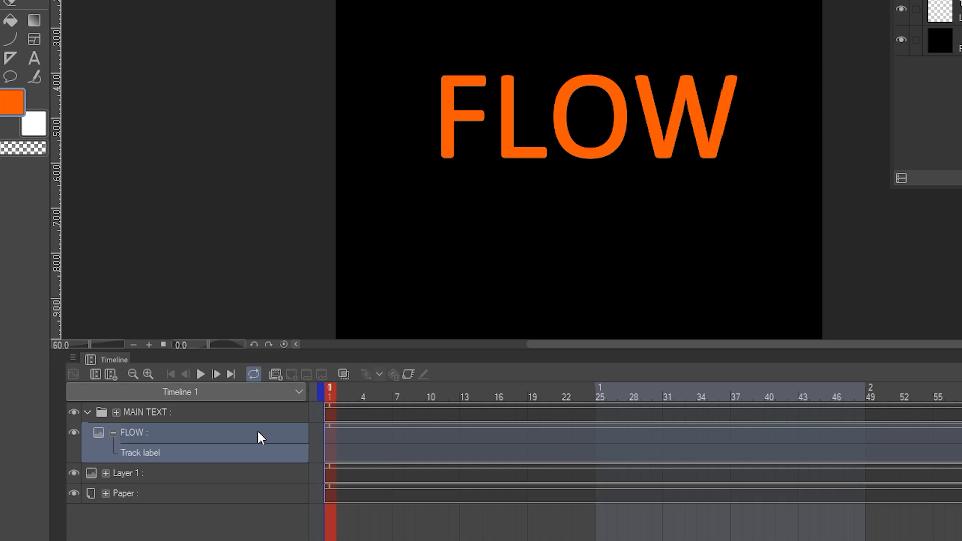
left_click(407, 374)
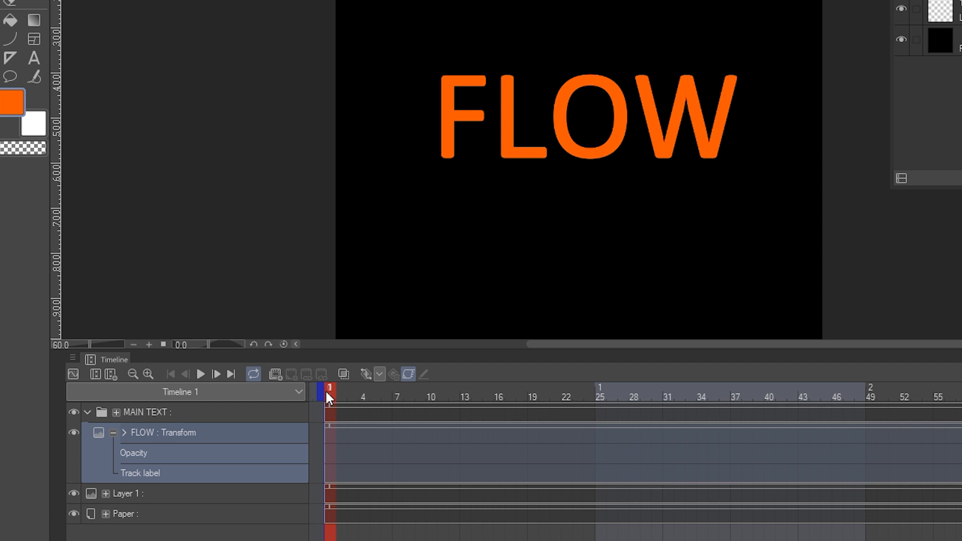
left_click(125, 433)
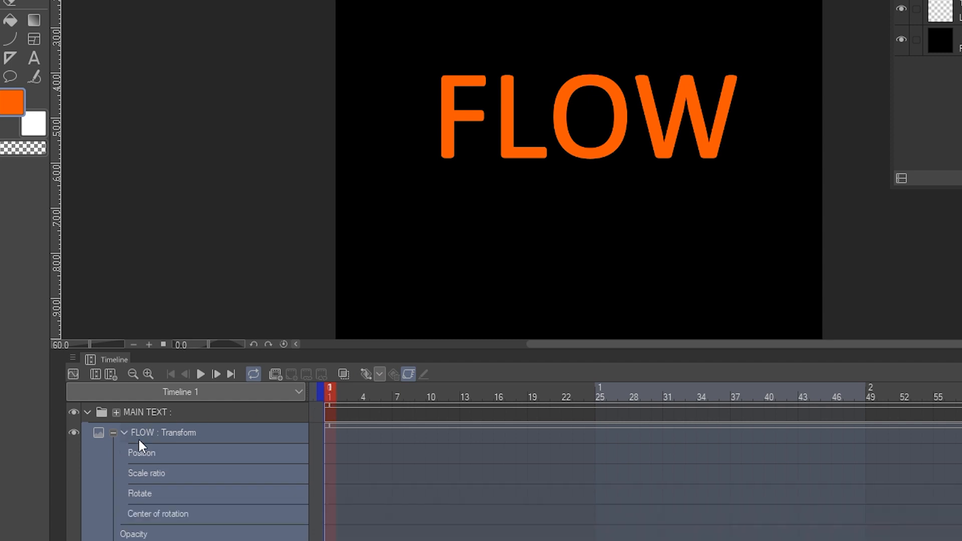
left_click_drag(283, 352, 292, 274)
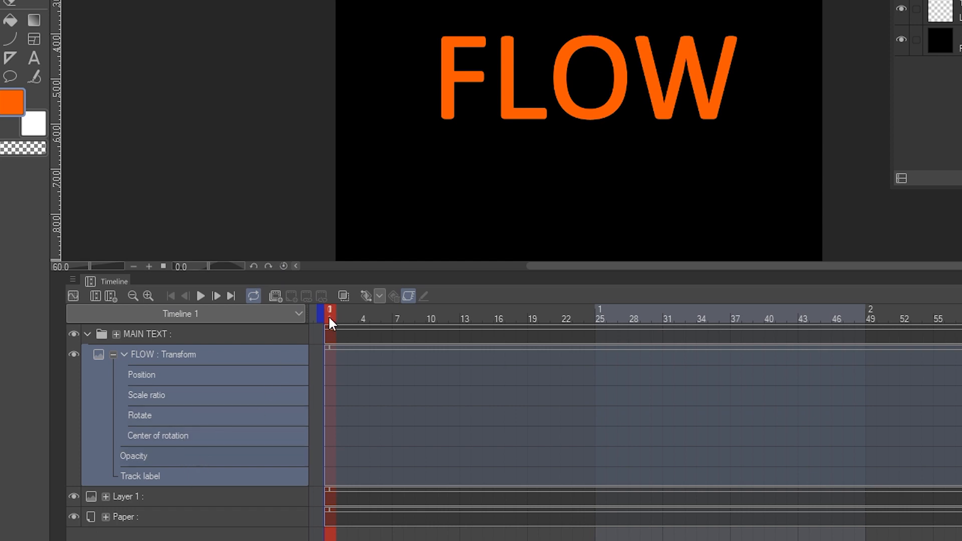
Fade FLOW from 100% opacity at frame 1 to 0% at frame 24 with opacity keyframes, and play the fade.
left_click(364, 296)
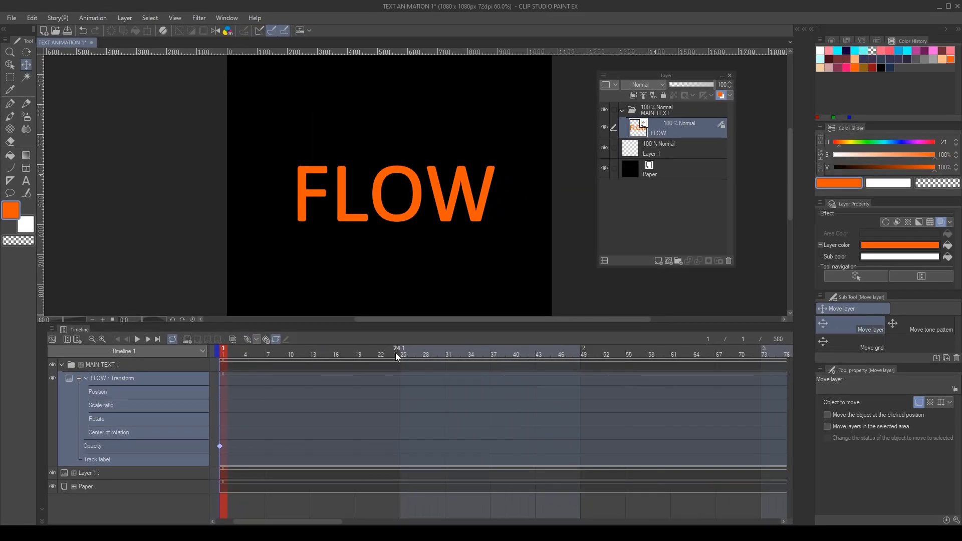
left_click(396, 353)
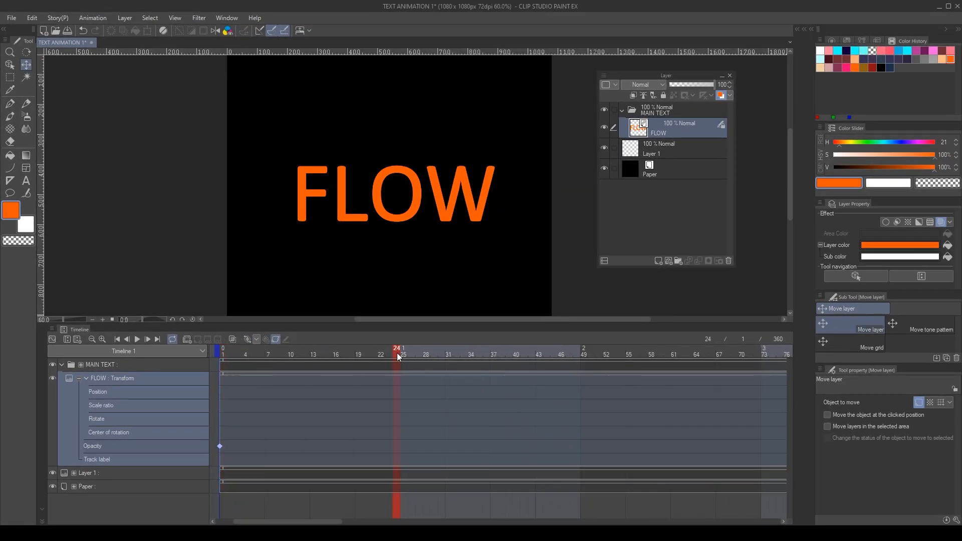
left_click_drag(714, 83, 661, 83)
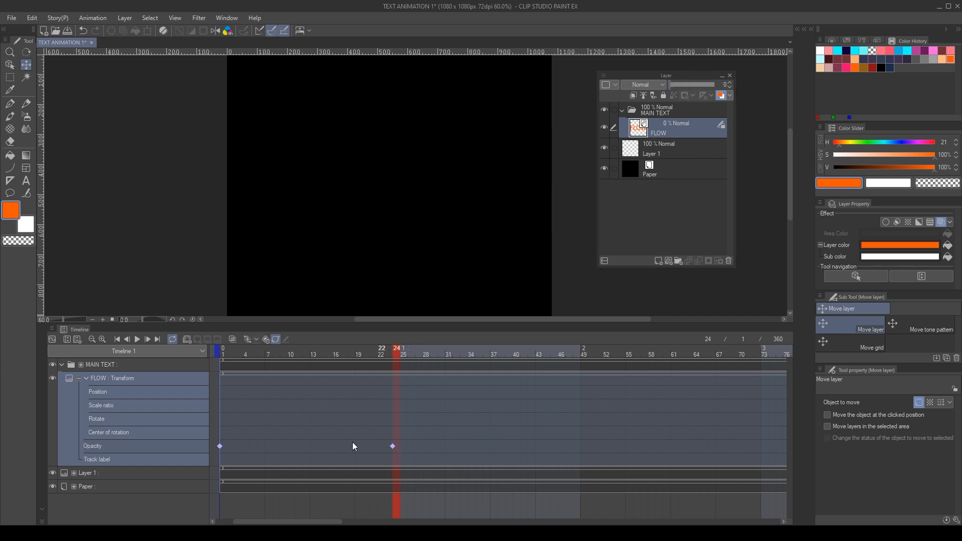
left_click(224, 353)
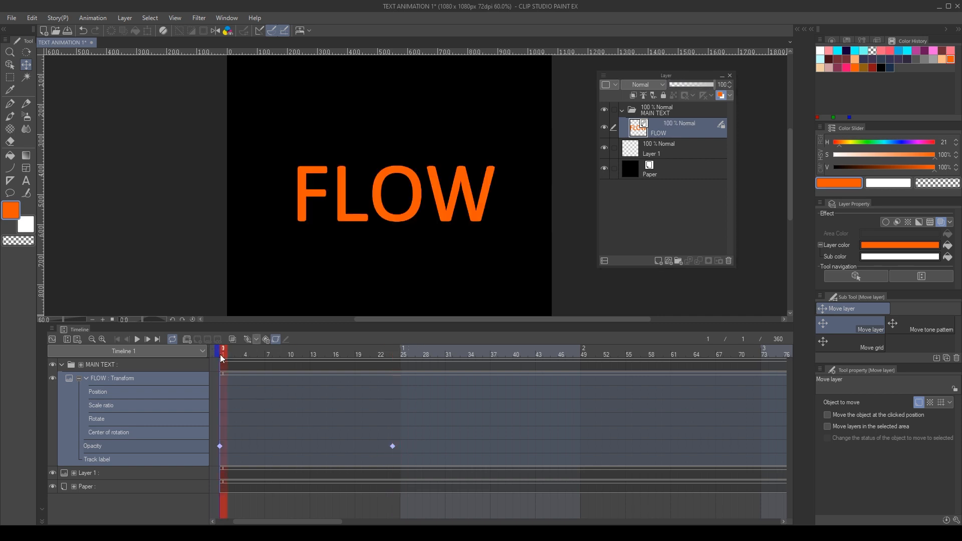
left_click(136, 339)
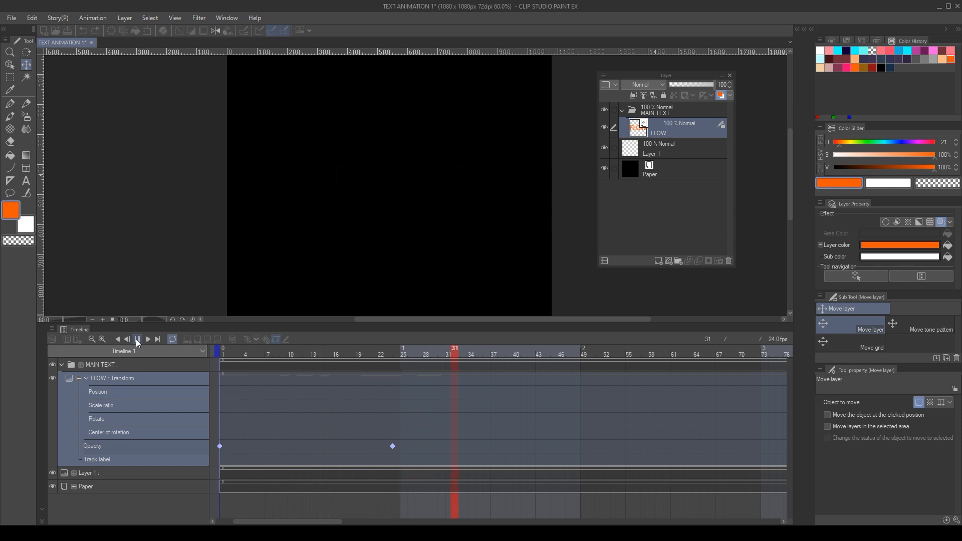
Move FLOW's ending opacity keyframe to frame 49 and play the slower fade from frame 1.
left_click(393, 447)
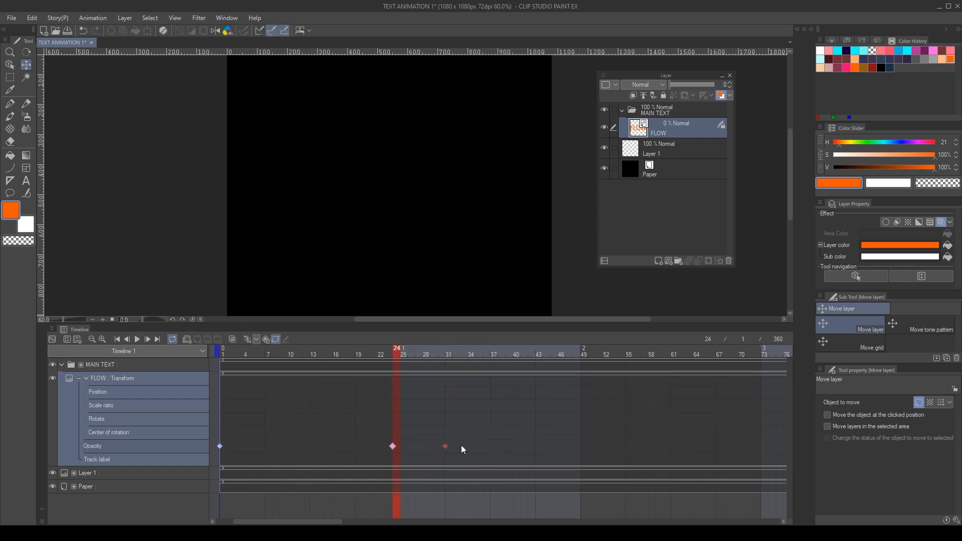
left_click_drag(585, 444, 584, 446)
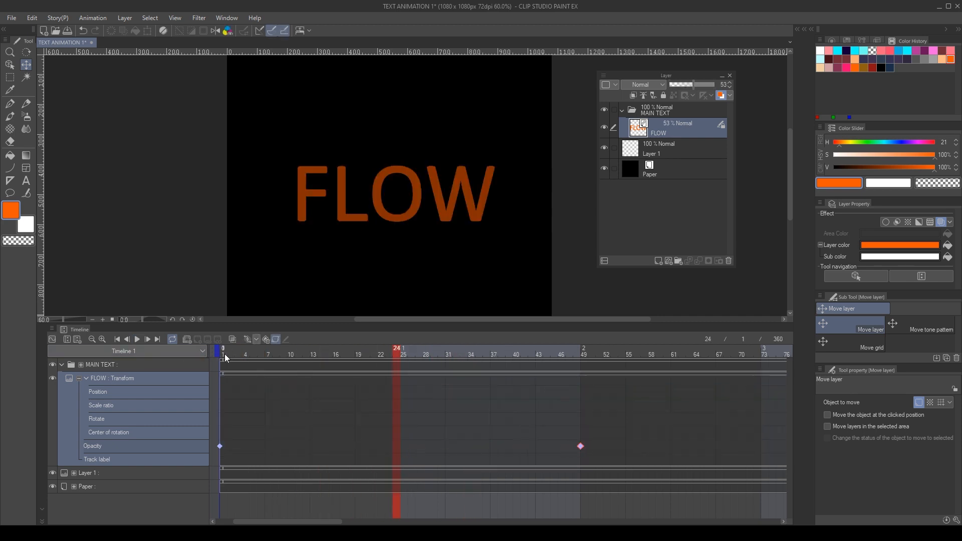
left_click(224, 354)
left_click(136, 339)
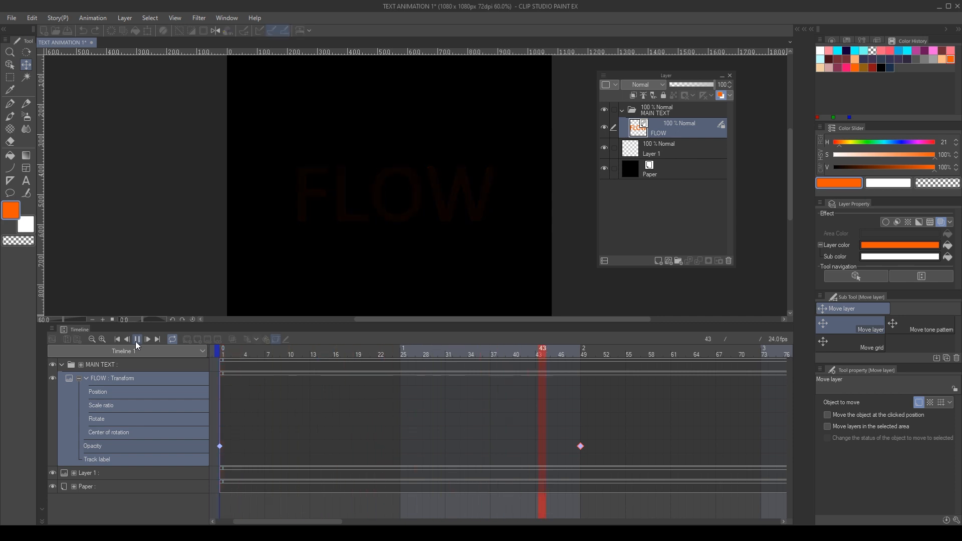
left_click(136, 339)
left_click(225, 352)
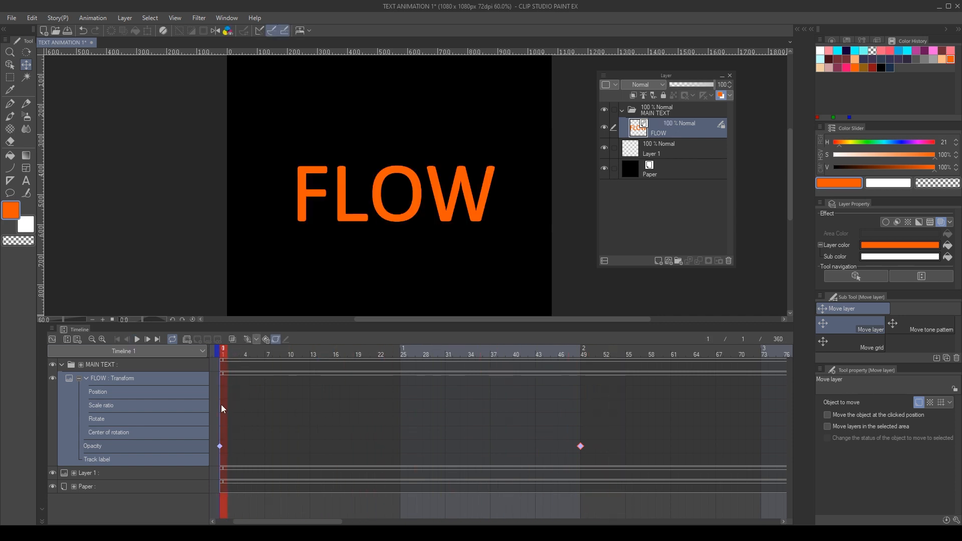
Delete FLOW's ending opacity keyframe and return to frame 1.
right_click(579, 446)
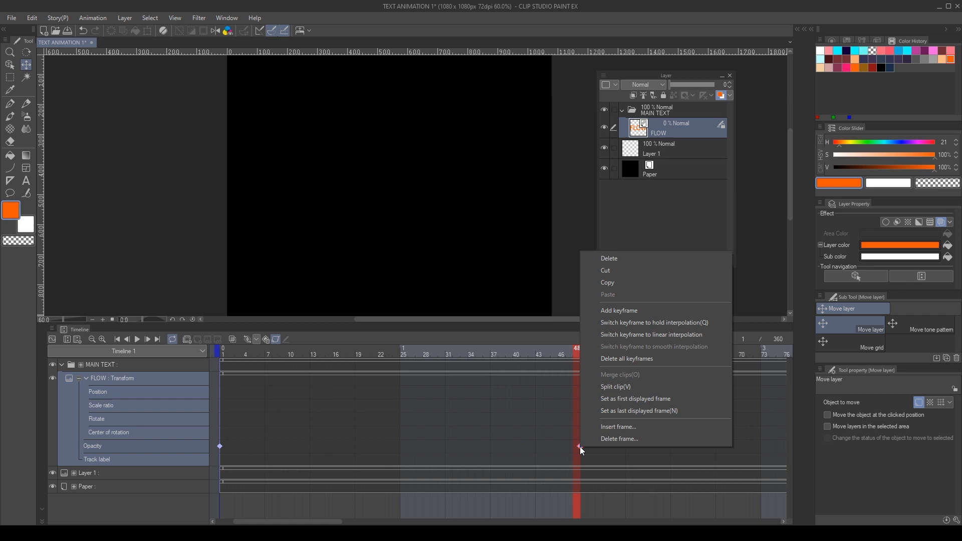
left_click(612, 259)
left_click(222, 355)
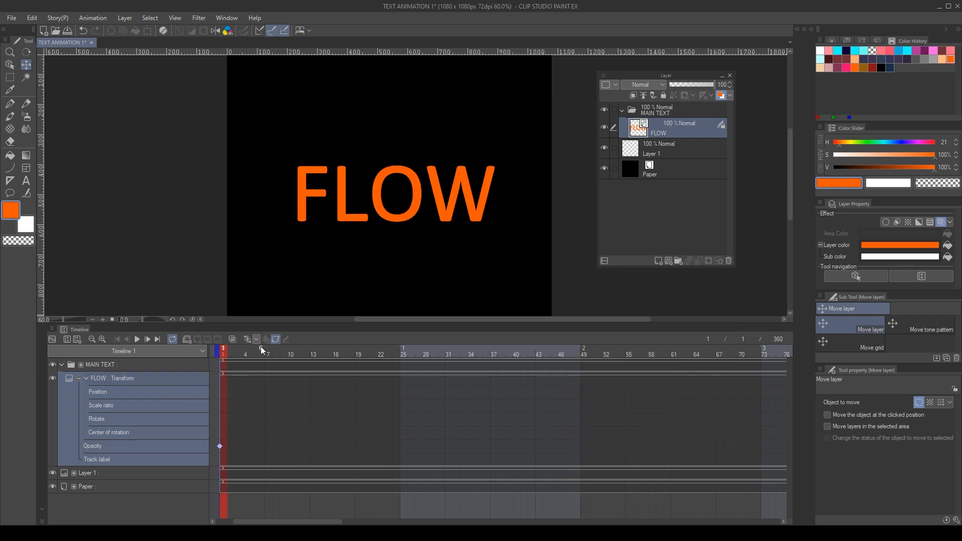
Animate FLOW with keyframes from outside the canvas at frame 1 to the canvas middle at frame 49, and play it.
left_click(246, 341)
scroll(286, 215, "down", 2)
left_click_drag(311, 209, 88, 225)
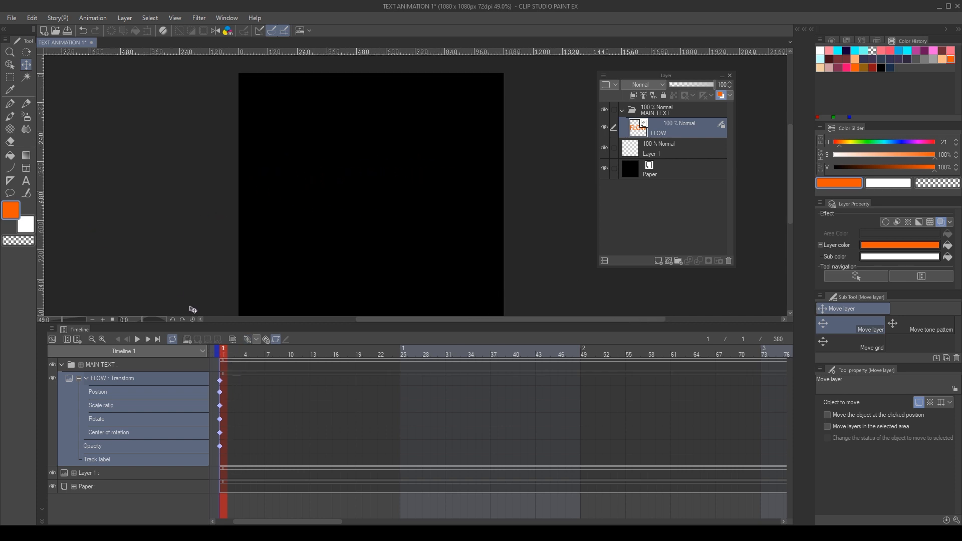
left_click(585, 358)
left_click_drag(251, 307, 419, 251)
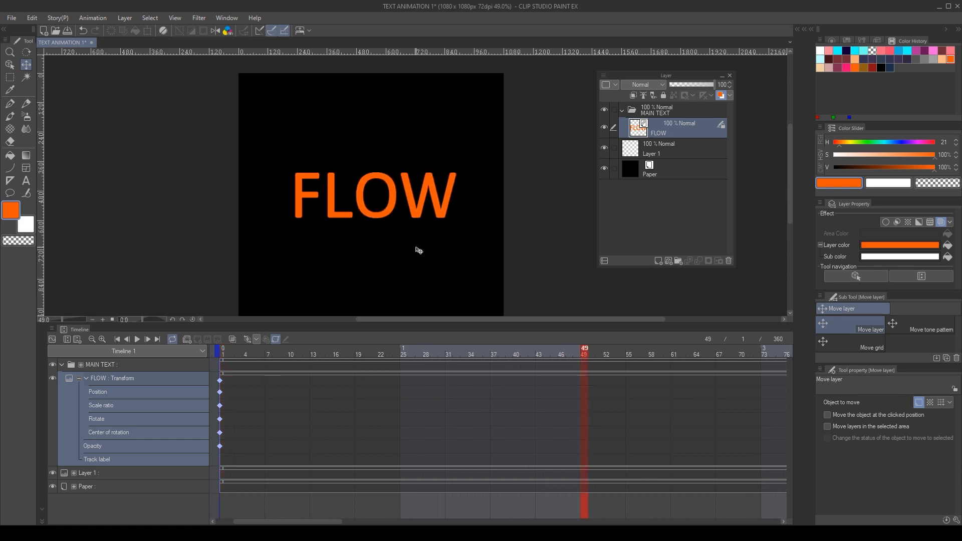
left_click(248, 357)
left_click(226, 352)
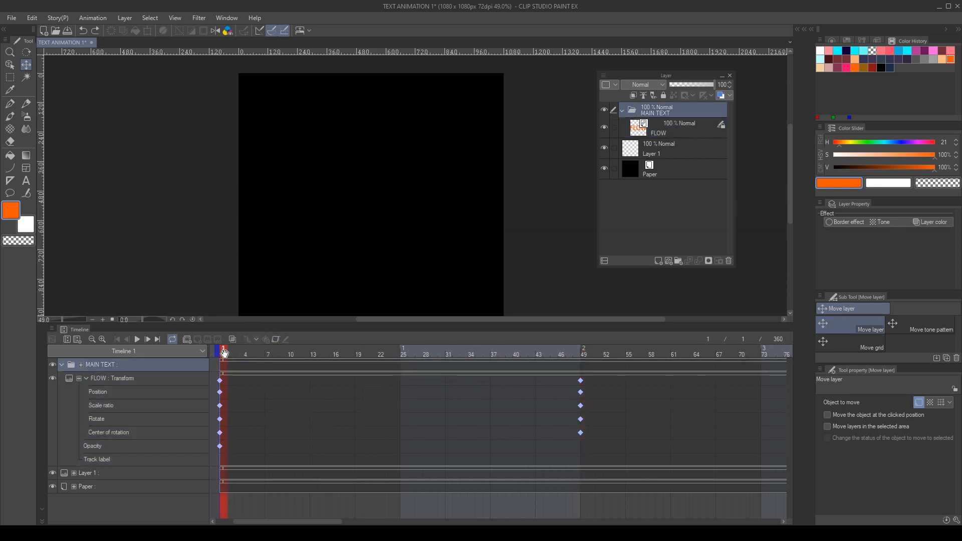
left_click(138, 337)
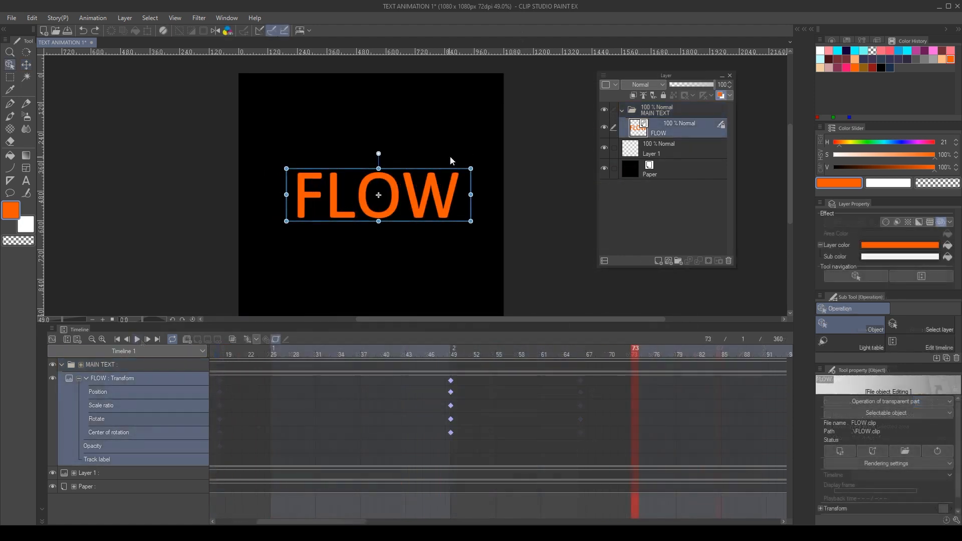
Rotate FLOW counter-clockwise and enlarge it at frame 73, and play the animation from frame 49.
left_click_drag(450, 160, 455, 118)
left_click_drag(309, 262, 284, 288)
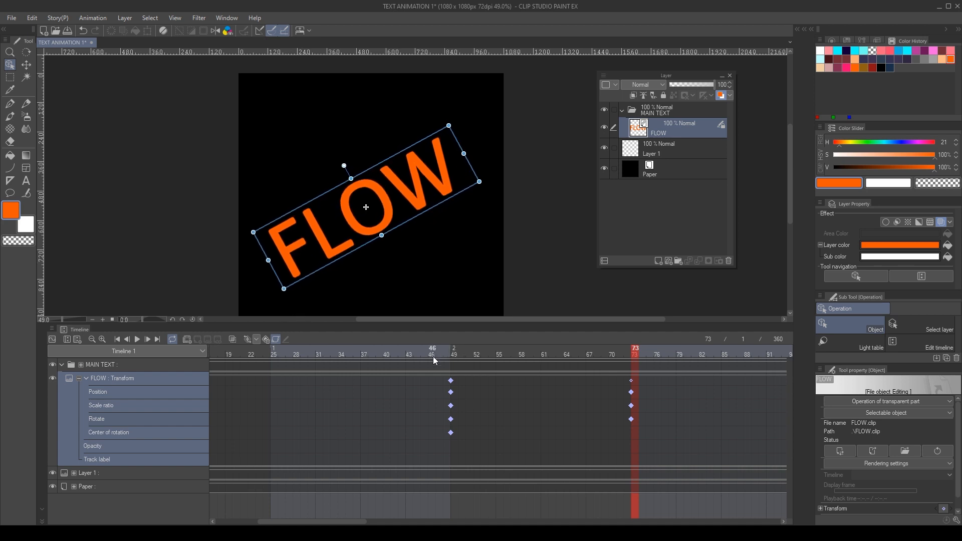
left_click(453, 354)
left_click(137, 339)
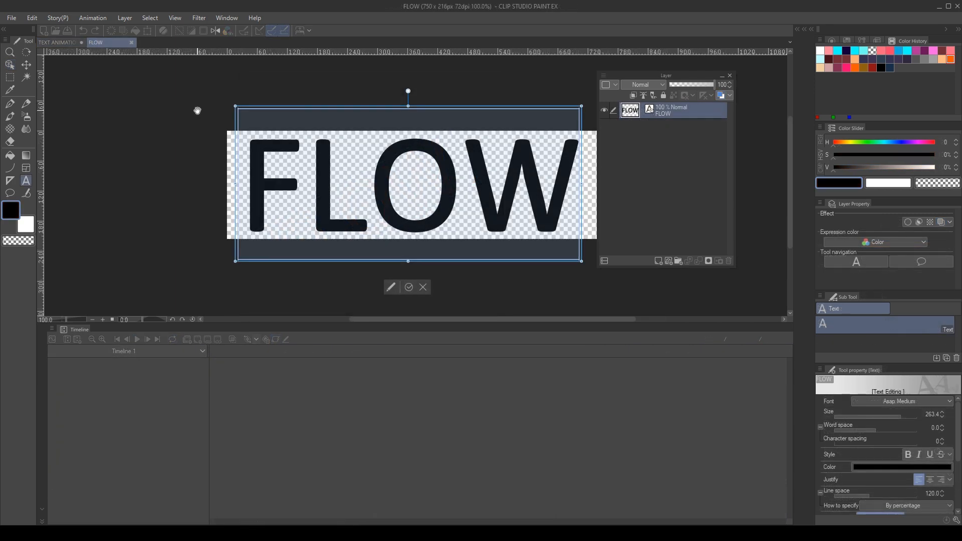
Replace the text in FLOW's source file with ROCK and play the updated animation from the first frame.
type("ROCK")
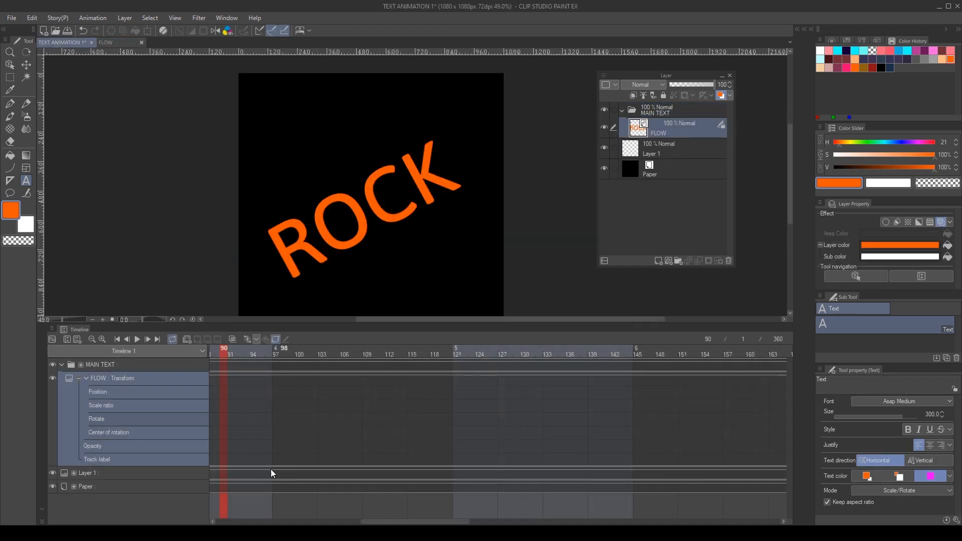
left_click(117, 339)
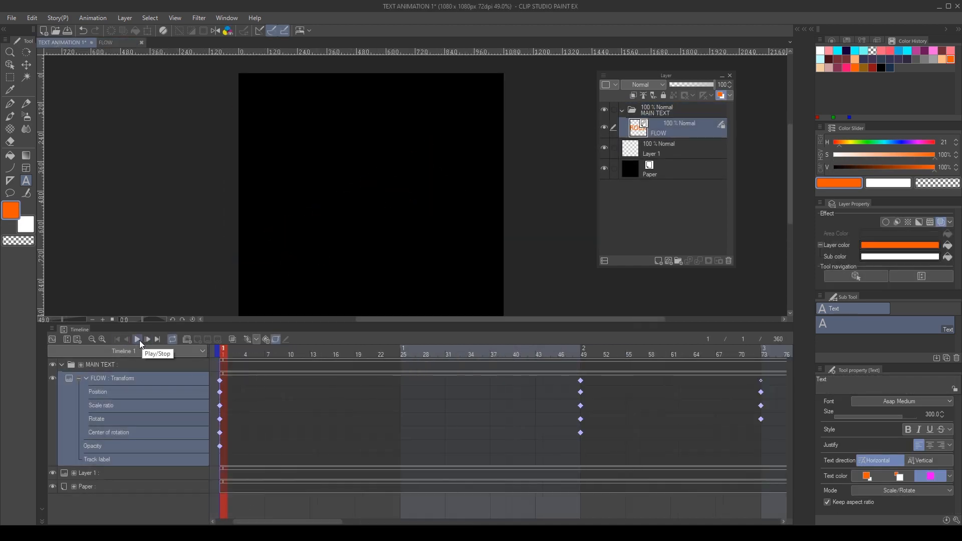
left_click(137, 340)
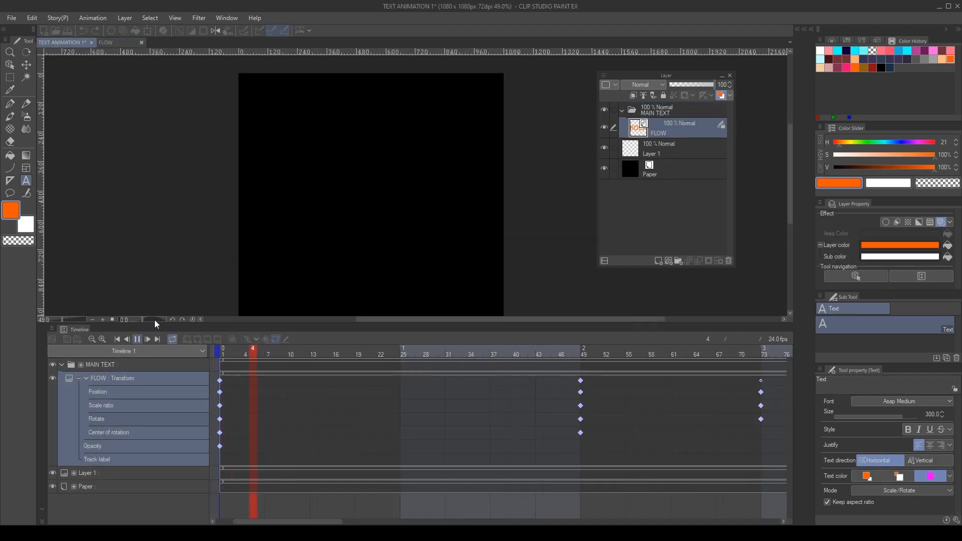
left_click(137, 344)
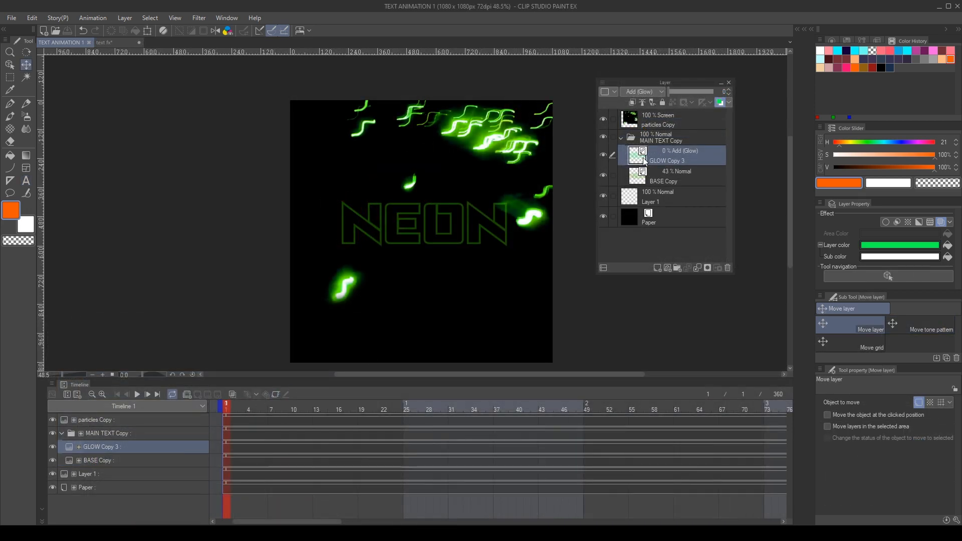
Enable keyframes on GLOW Copy 3, fade its opacity from 0% at frame 1 to 100% at frame 25, and play it.
left_click(276, 395)
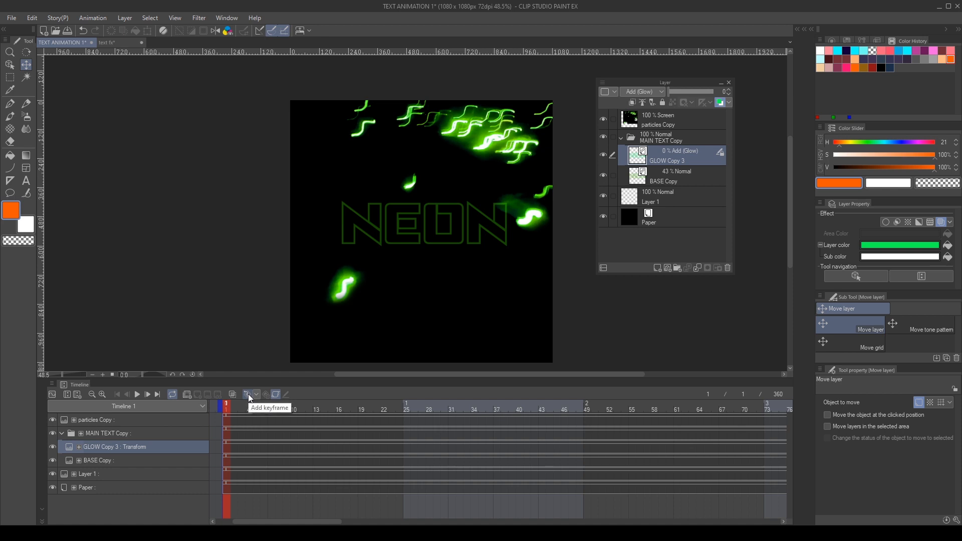
left_click(78, 447)
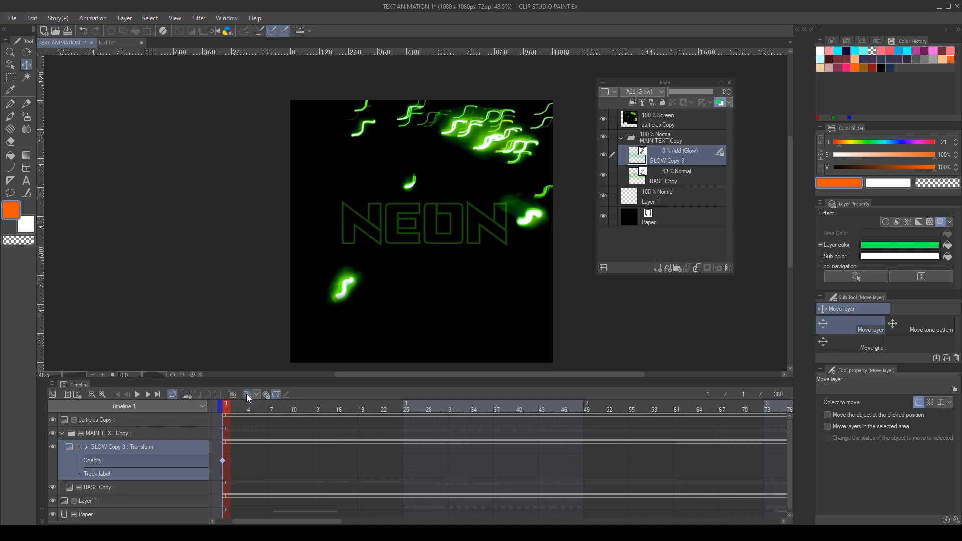
left_click(407, 411)
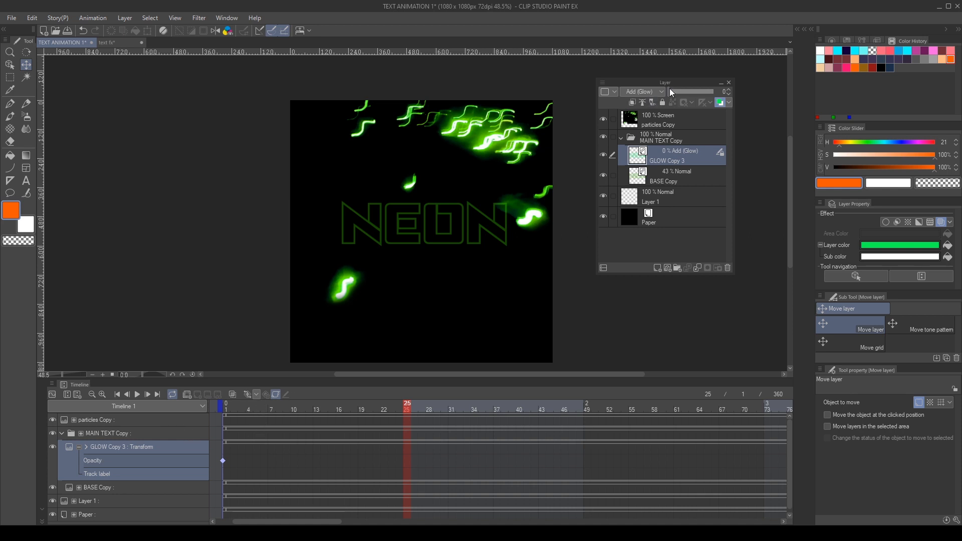
left_click_drag(669, 89, 721, 94)
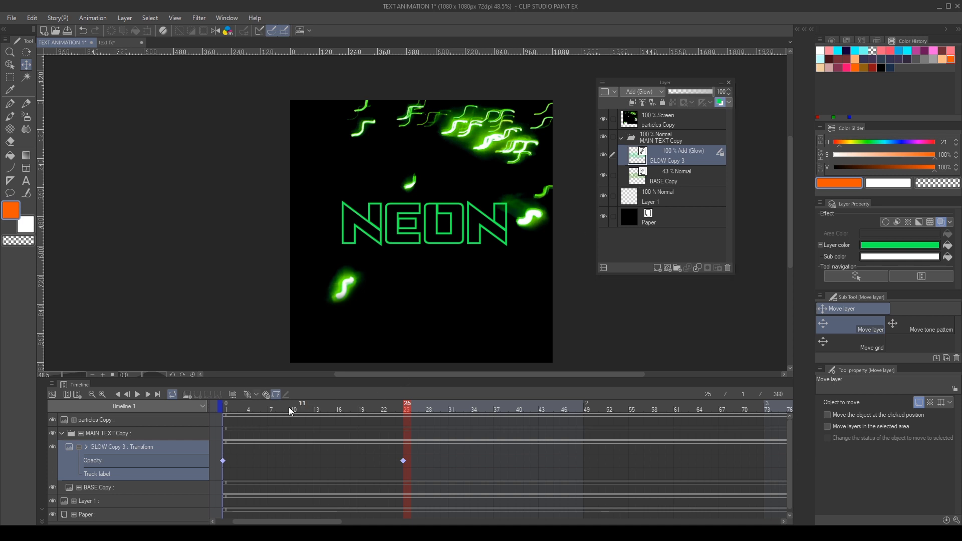
left_click(226, 414)
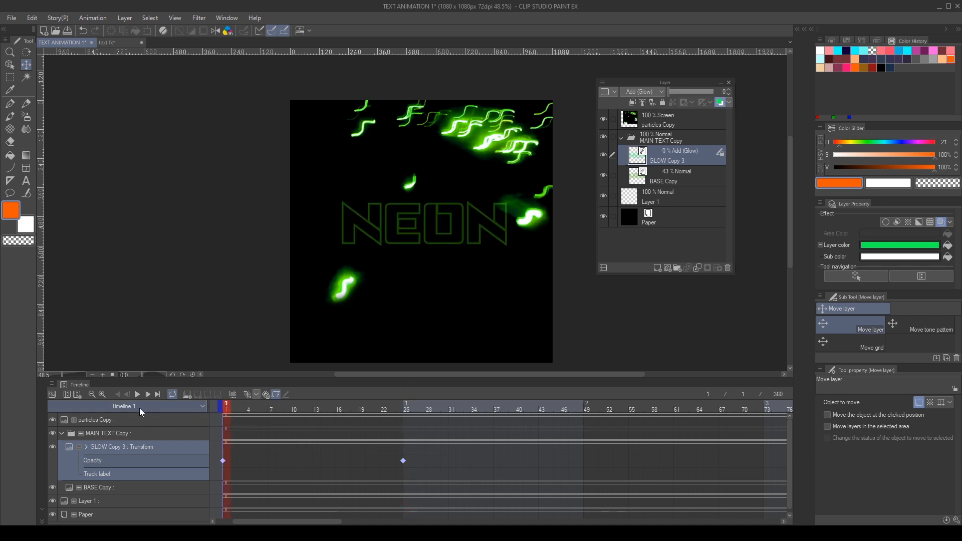
left_click(138, 395)
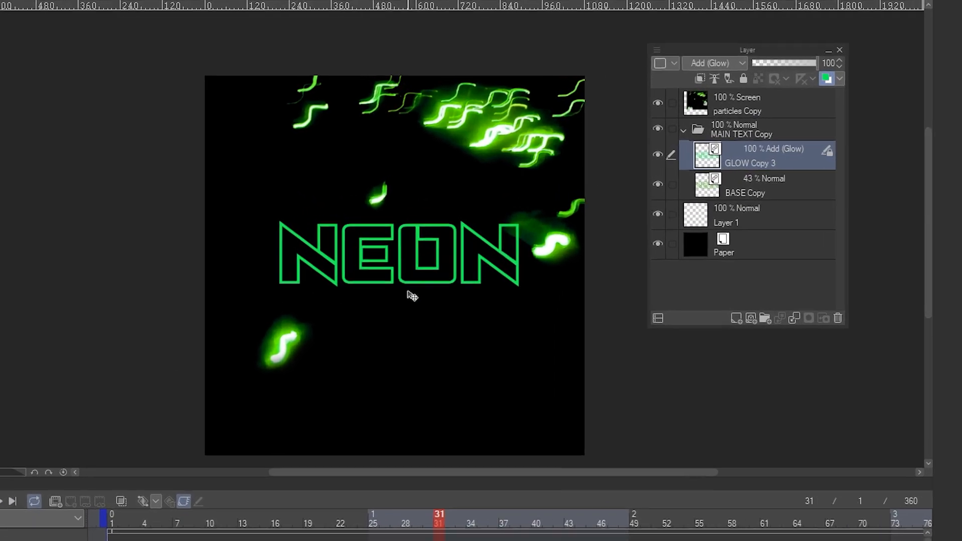
Duplicate GLOW Copy 3, hide the original, and rasterize the duplicate.
key("ctrl+v")
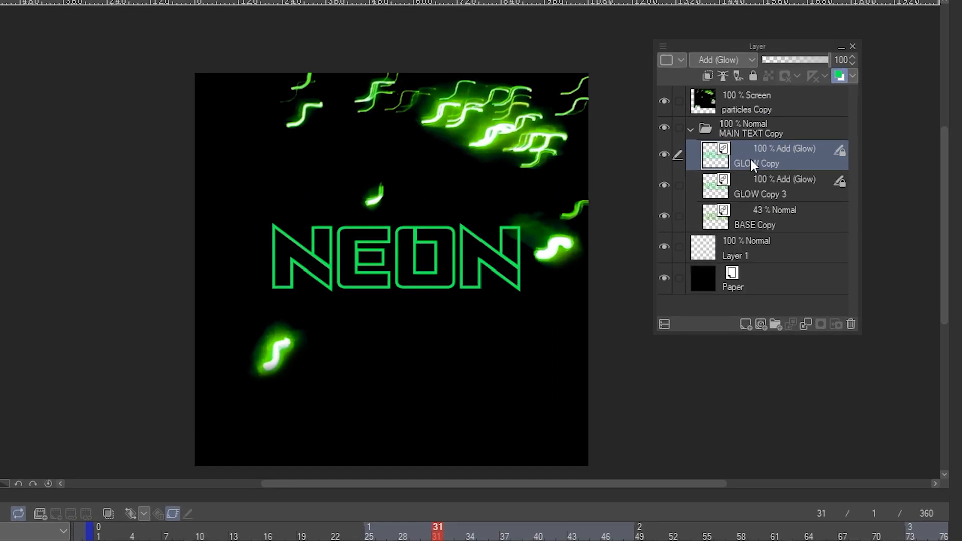
left_click(667, 187)
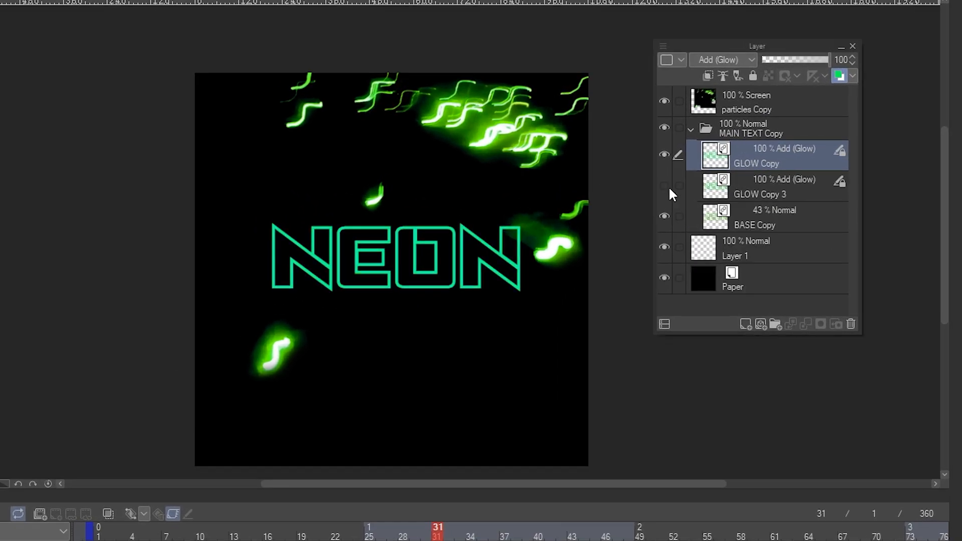
right_click(756, 156)
left_click(805, 405)
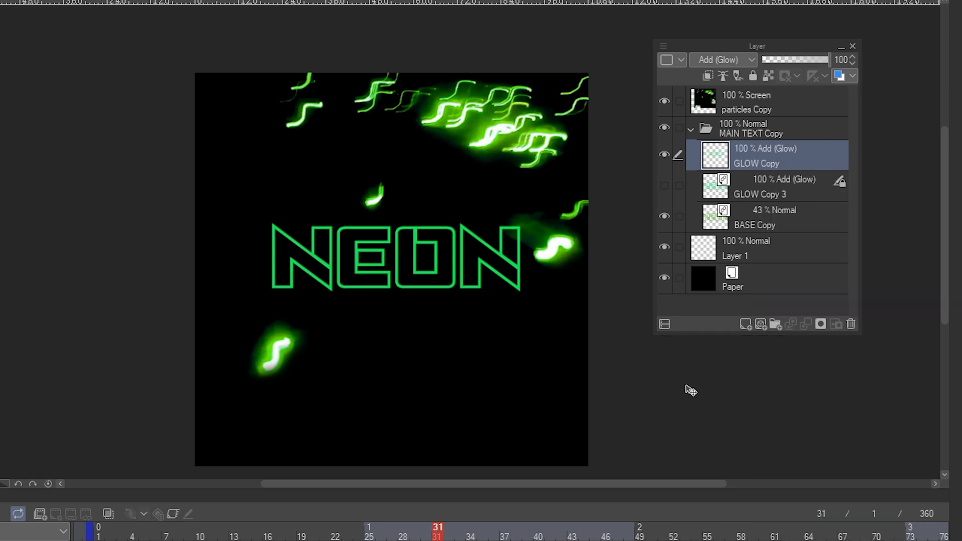
Apply a Gaussian blur of about 50 to the rasterized GLOW Copy and paste duplicates of the blurred layer.
left_click(59, 16)
mouse_move(94, 38)
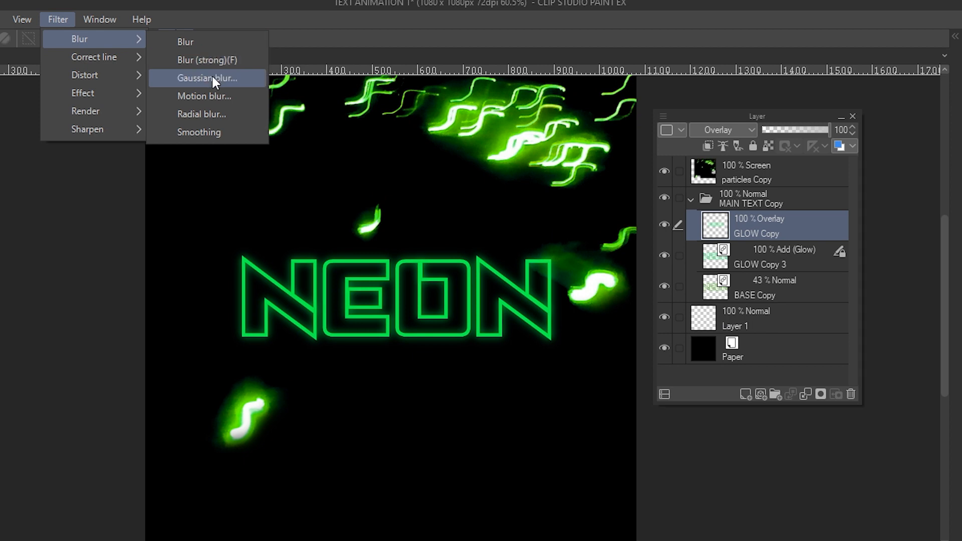
left_click(211, 76)
left_click_drag(419, 173, 435, 183)
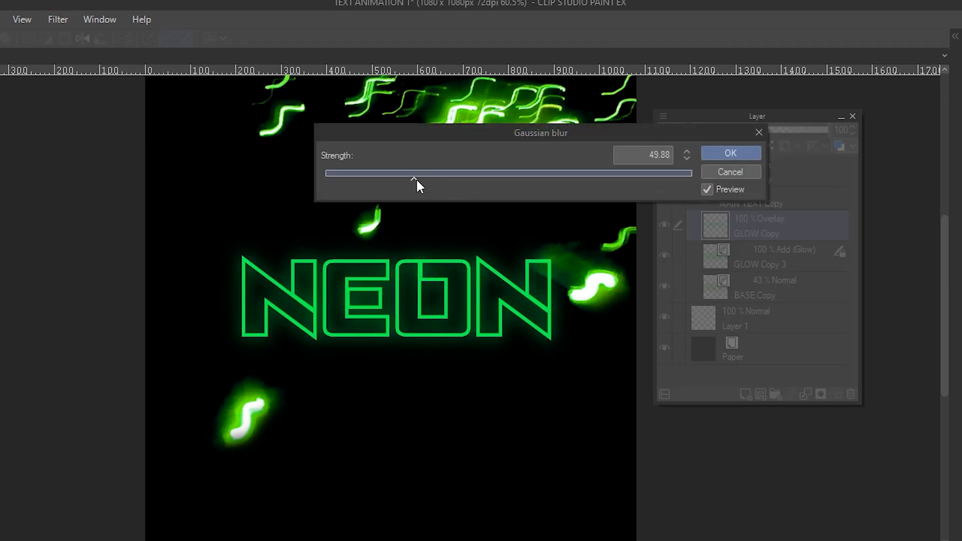
left_click(739, 155)
key("ctrl+c")
key("ctrl+v")
key("ctrl+v")
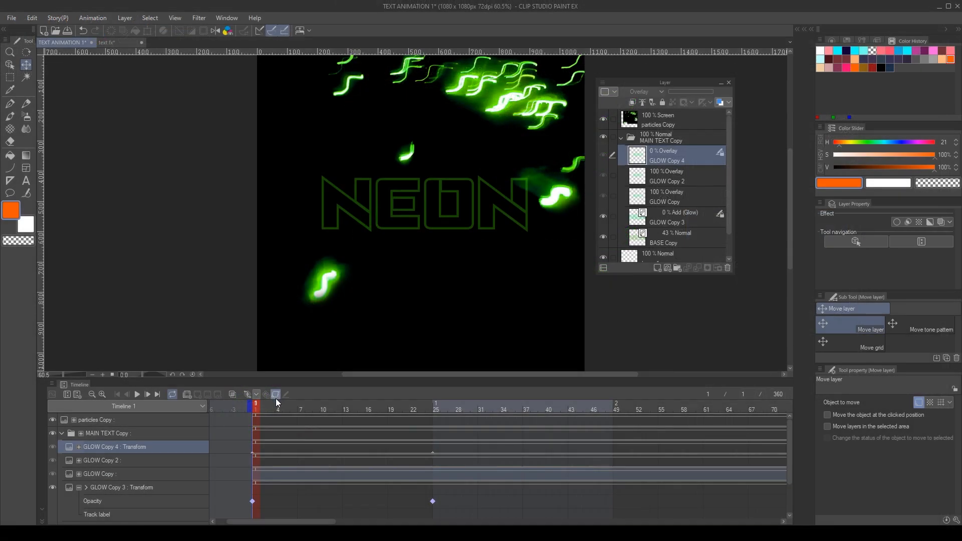
Enable keyframes on the GLOW Copy 2 and GLOW Copy layers and play the neon fade-in from frame 1.
left_click(199, 459)
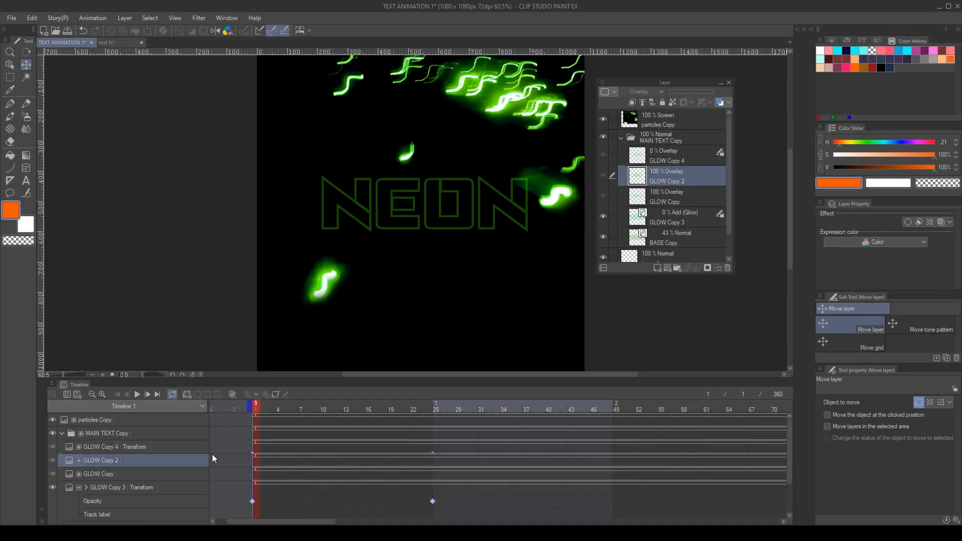
left_click(276, 395)
left_click(186, 474)
left_click(276, 395)
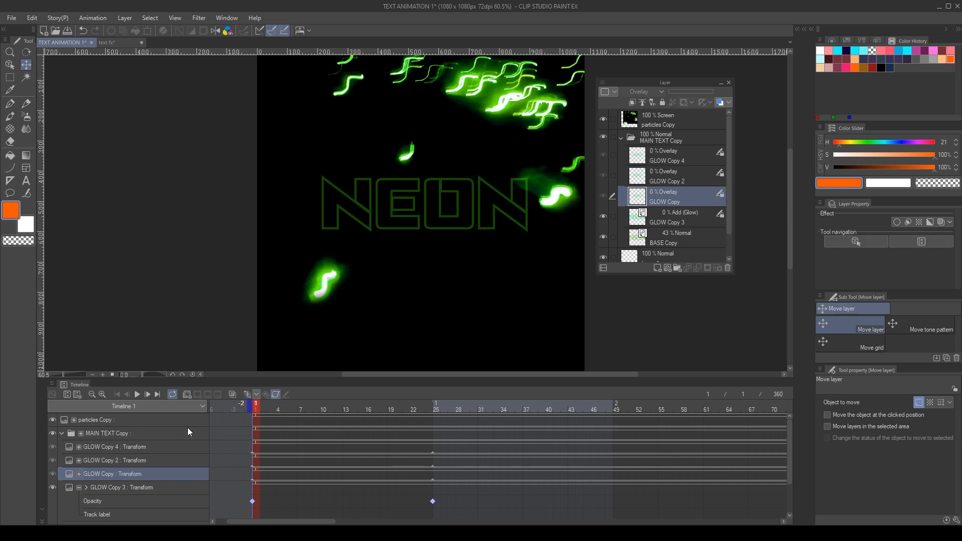
left_click(138, 396)
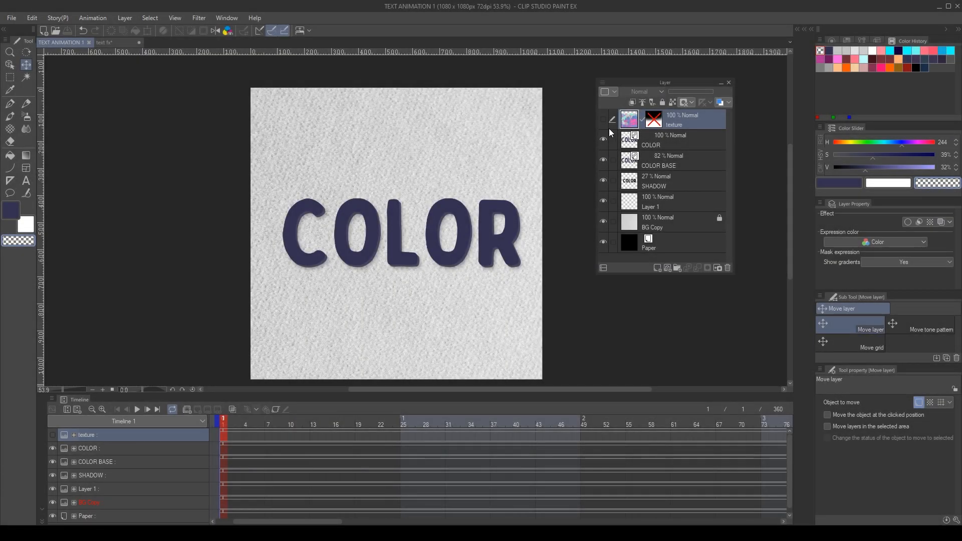
Show the texture layer, clip it to the COLOR lettering, and shift the texture upward within the letters.
left_click(603, 120)
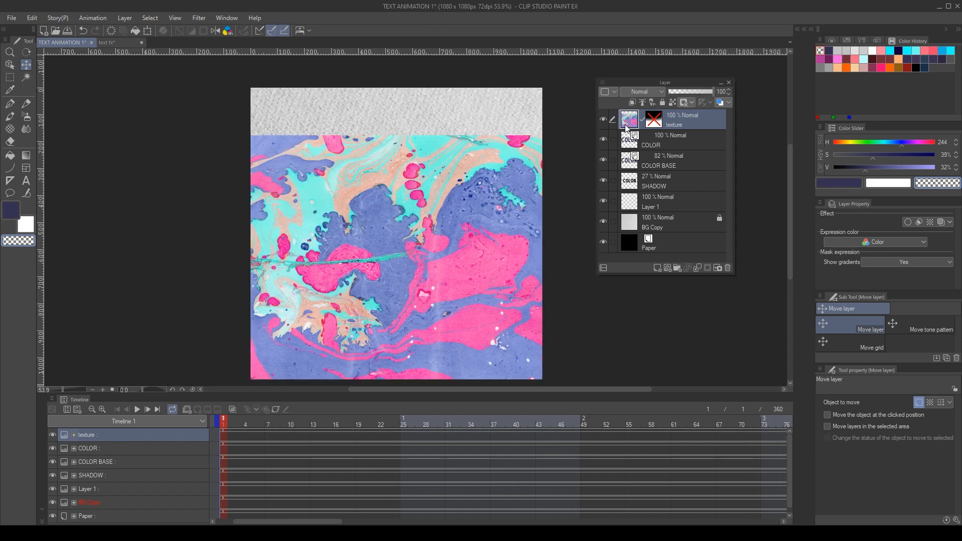
left_click(633, 102)
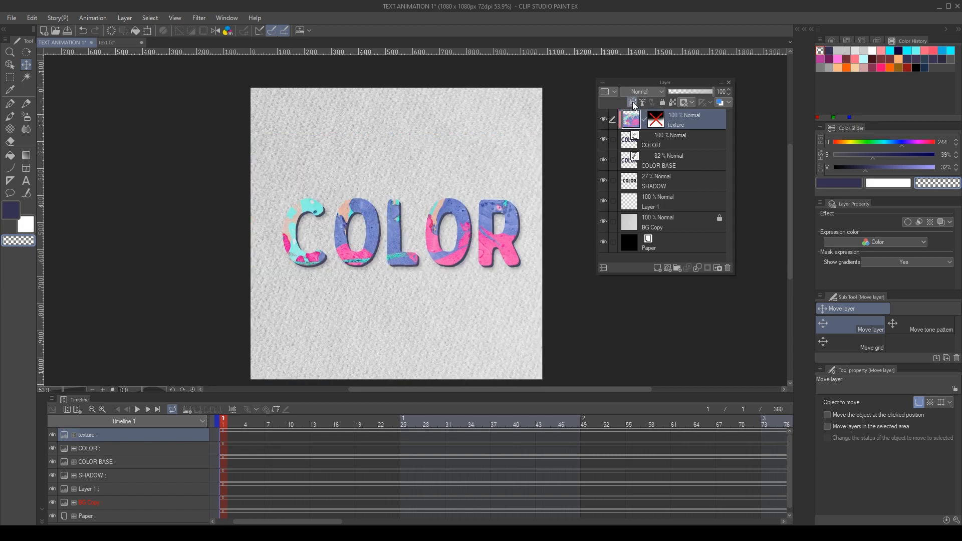
left_click_drag(478, 203, 479, 170)
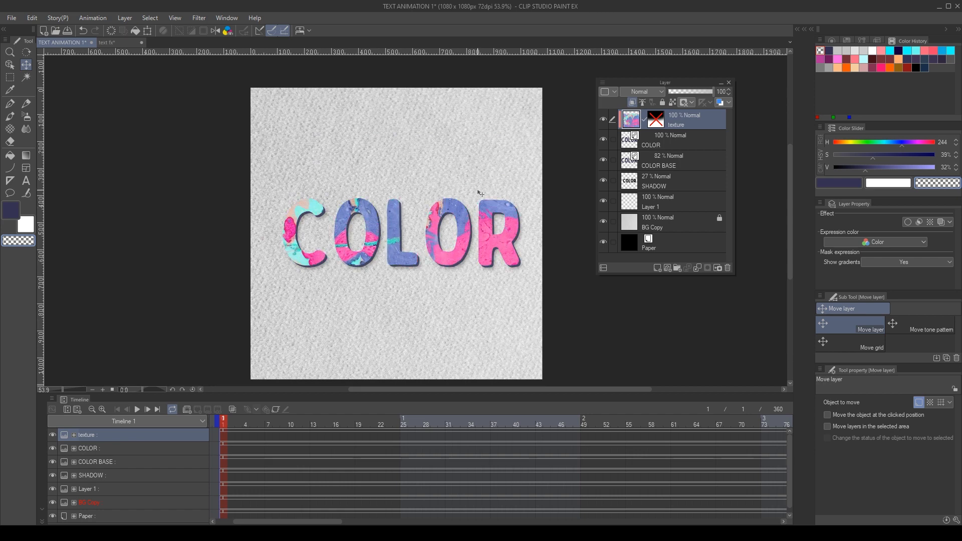
Unclip the texture layer to enable its gradient mask, and clip it back to the COLOR lettering.
left_click(633, 103)
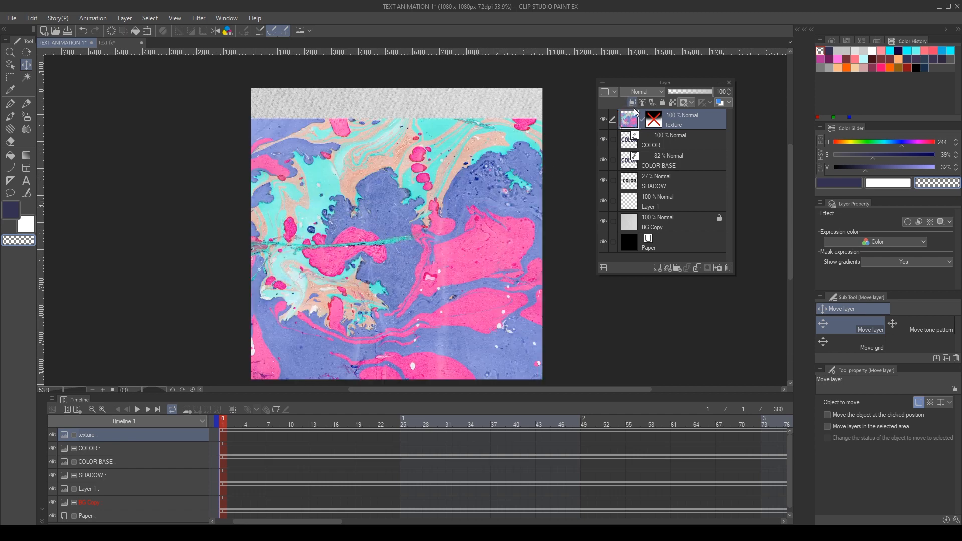
left_click(655, 119, "shift")
left_click_drag(464, 204, 458, 203)
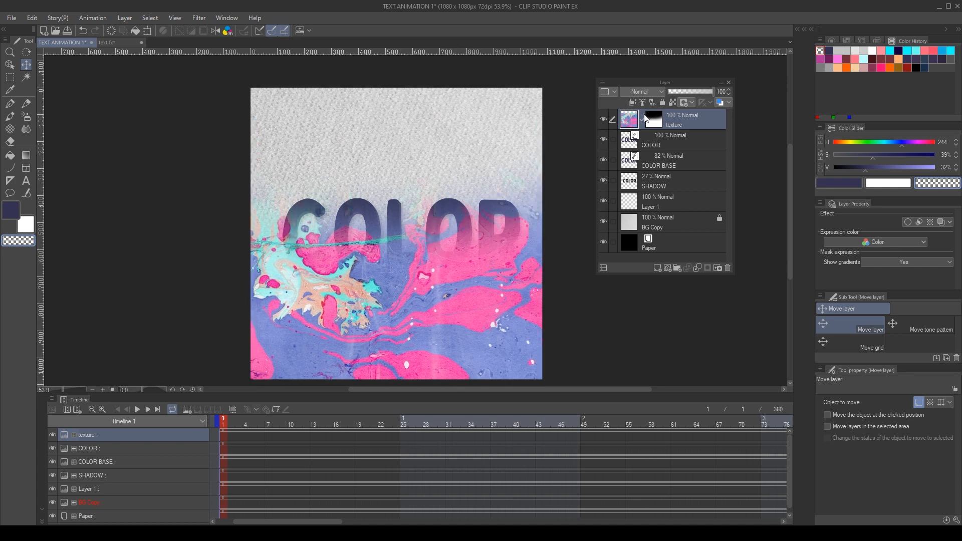
left_click(634, 102)
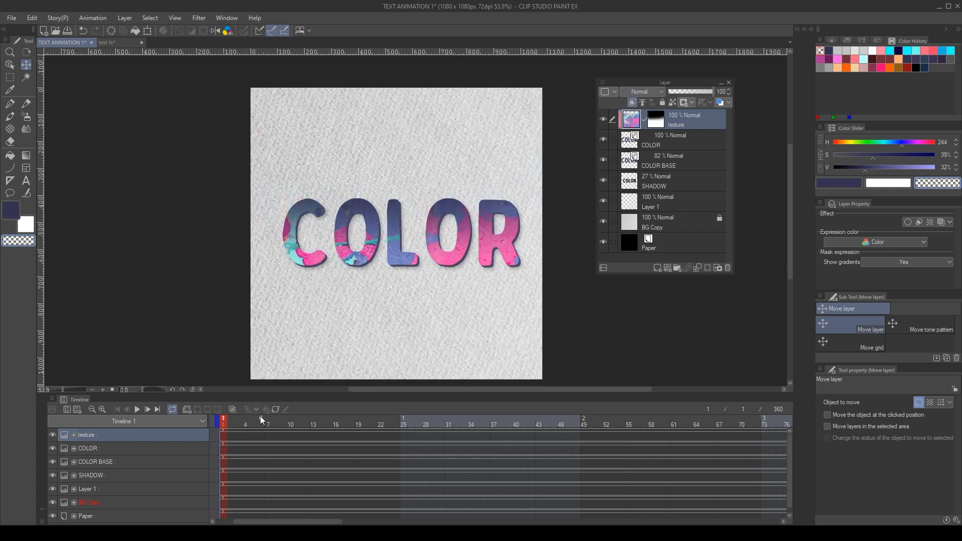
Keyframe the texture moved down out of the COLOR letters at frame 1 and up across them at frame 49, and return to frame 1.
left_click(278, 410)
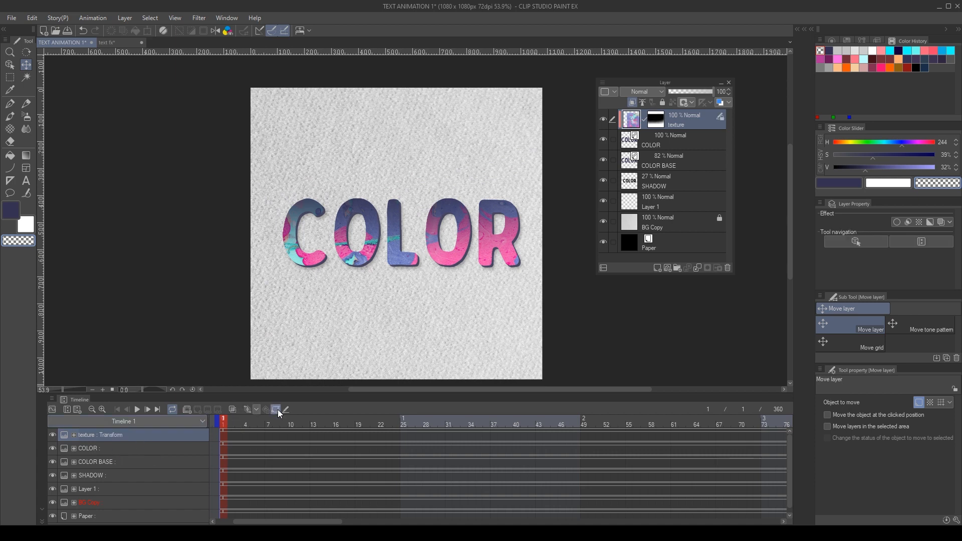
left_click(248, 411)
left_click_drag(349, 219, 355, 310)
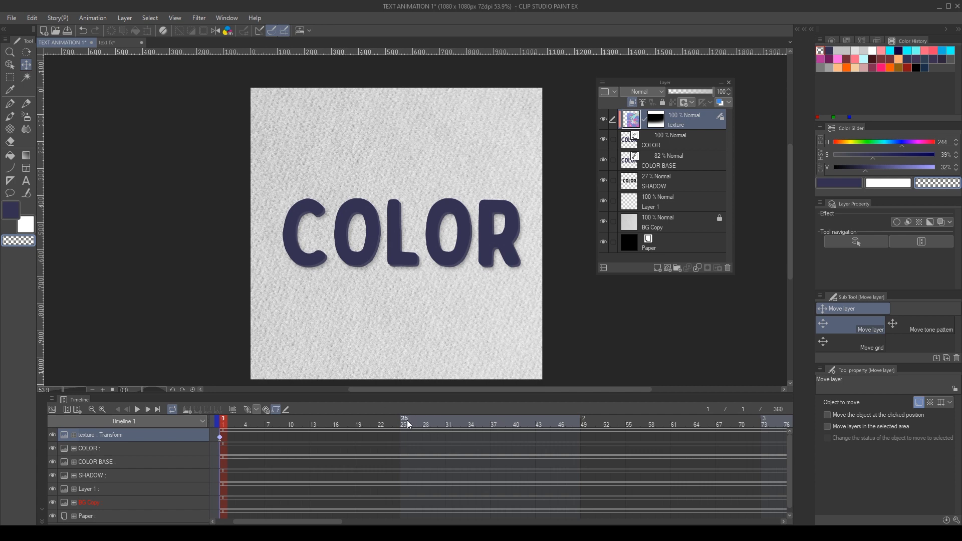
left_click(577, 425)
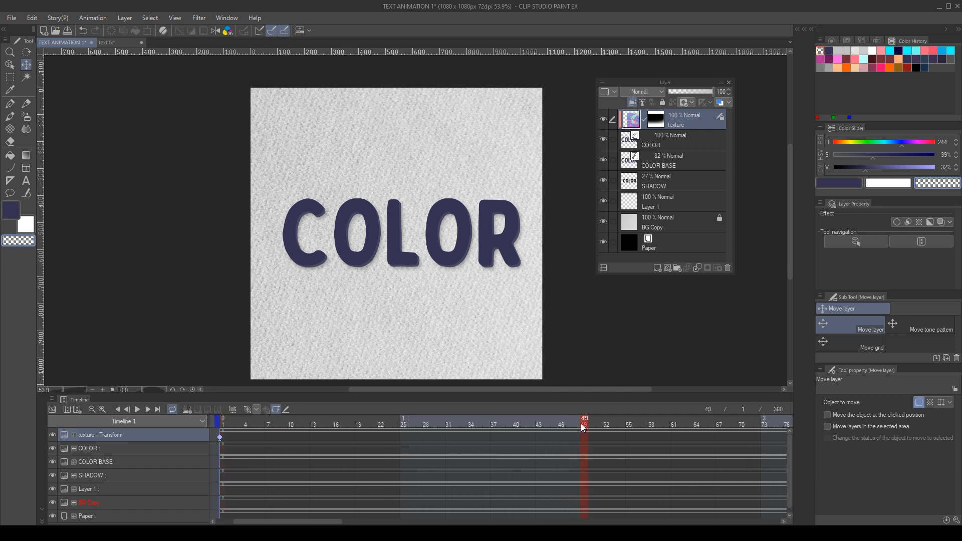
left_click_drag(419, 304, 419, 75)
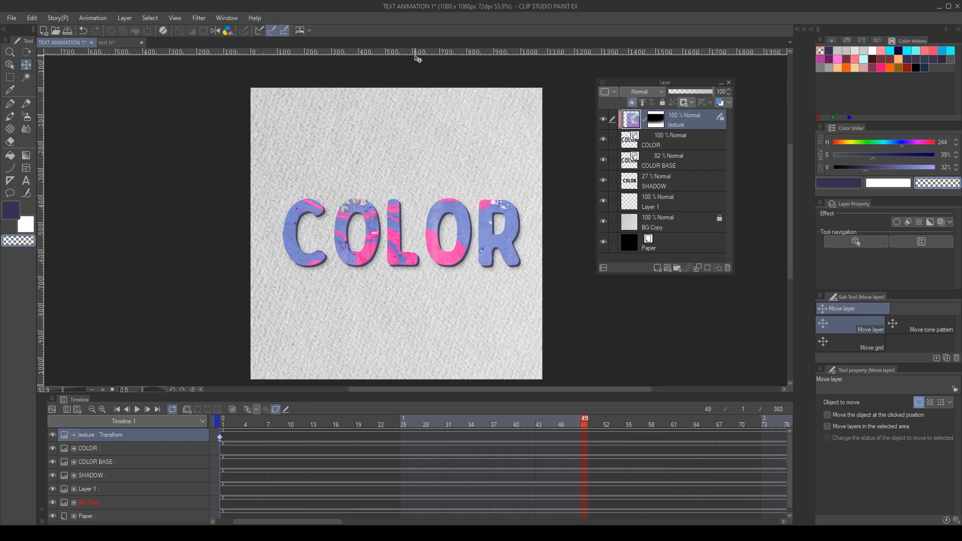
left_click(224, 424)
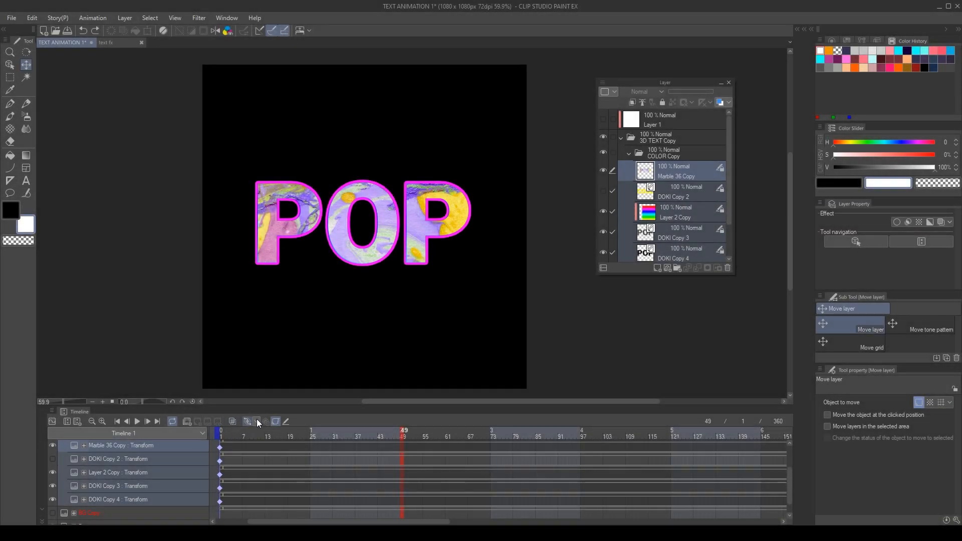
Add keyframes to the selected POP layers at frame 49 and offset Marble 36 Copy up and right at frame 25.
left_click(247, 421)
left_click(311, 436)
left_click(674, 171)
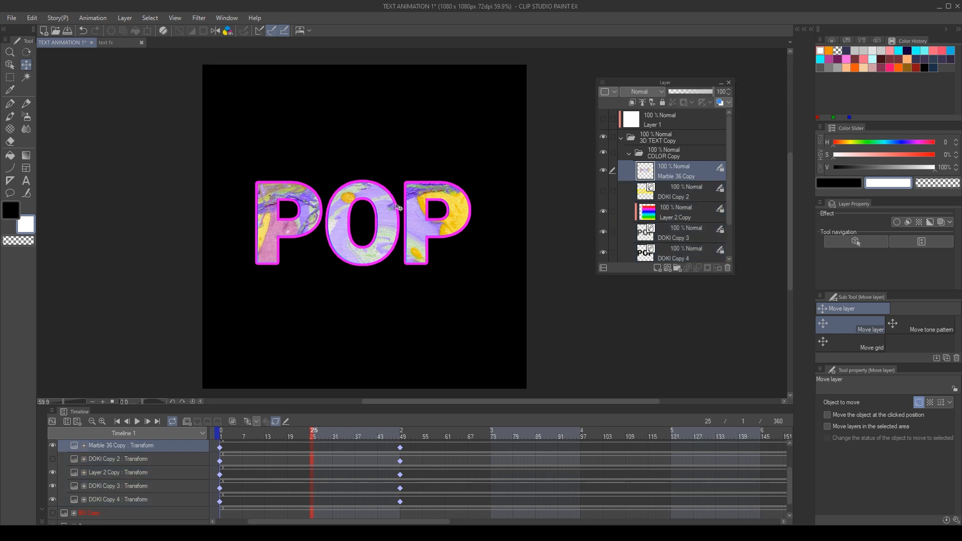
left_click_drag(398, 228, 413, 209)
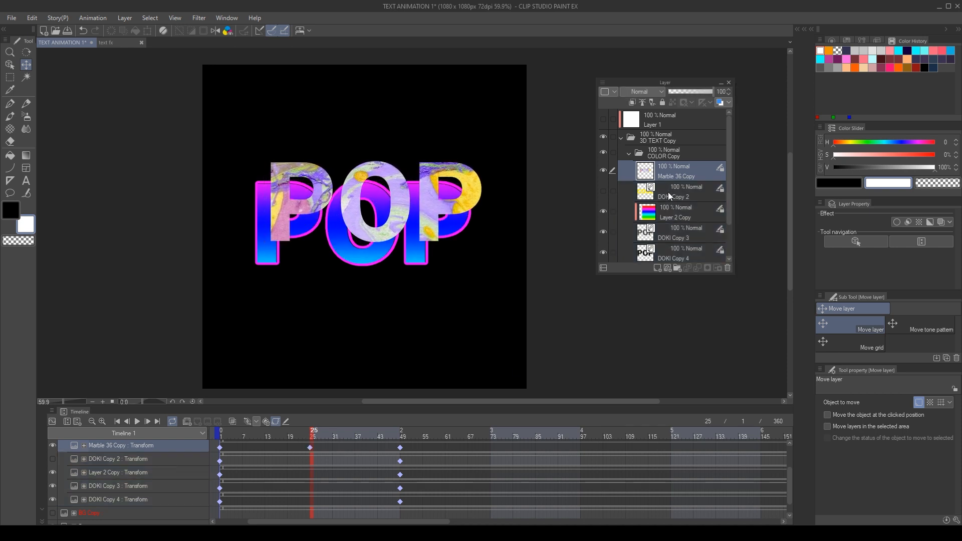
Shift DOKI Copy 3 at frame 25 and reposition it together with Marble 36 Copy to form offset POP layers.
left_click(674, 233)
left_click_drag(404, 269, 407, 277)
left_click(669, 176, "ctrl")
left_click_drag(439, 248, 479, 259)
scroll(439, 239, "down", 2)
left_click(670, 175)
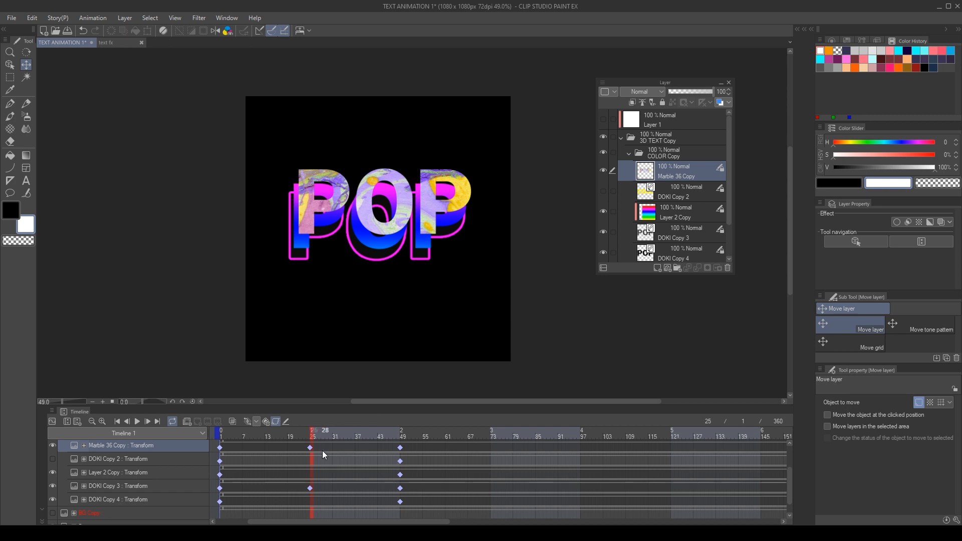
Copy DOKI Copy 3's keyframe from frame 25 to frame 37.
left_click(357, 438)
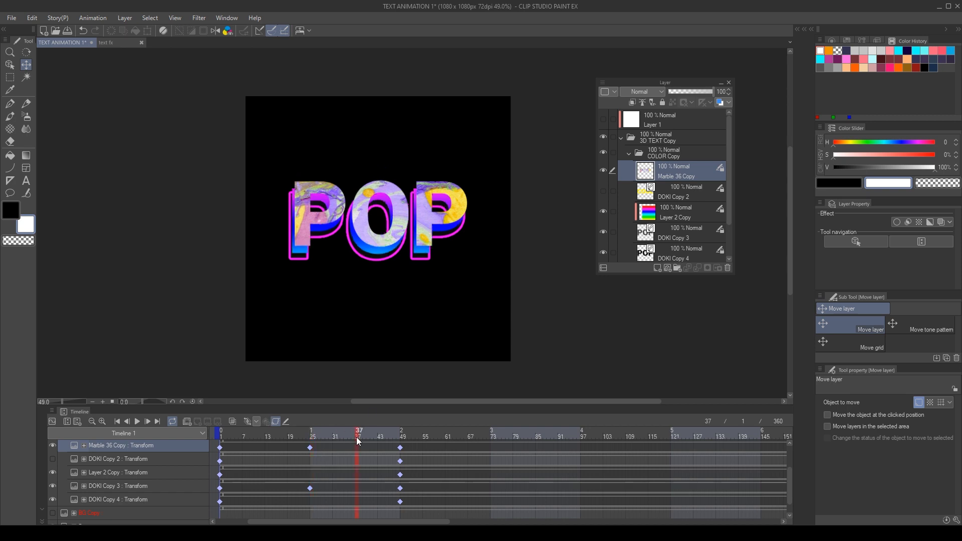
left_click(312, 438)
left_click(311, 489)
right_click(311, 489)
left_click(354, 324)
left_click(357, 431)
right_click(355, 488)
left_click(384, 336)
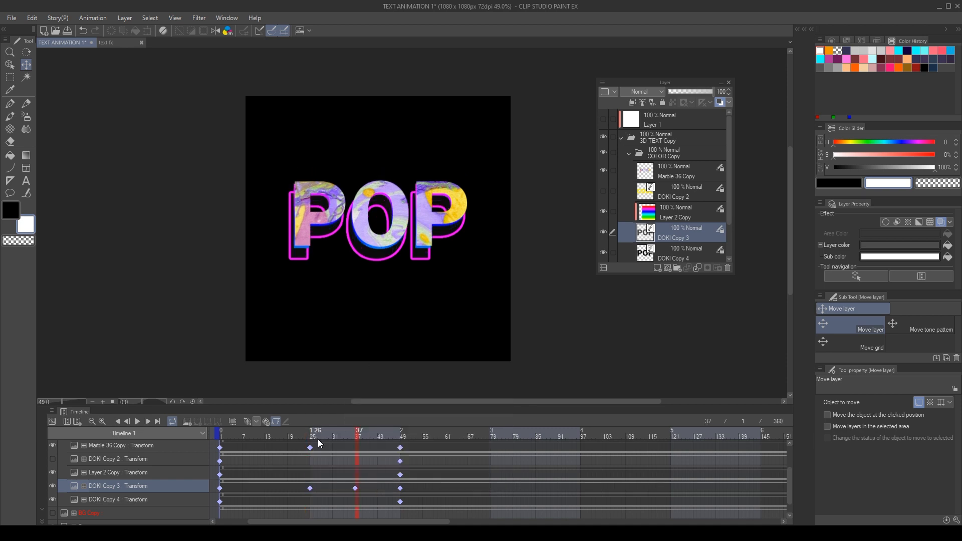
Copy Marble 36 Copy's keyframe from frame 25 to frame 37 and play the POP animation.
left_click(310, 448)
right_click(310, 448)
left_click(369, 284)
left_click(356, 447)
right_click(356, 447)
left_click(391, 294)
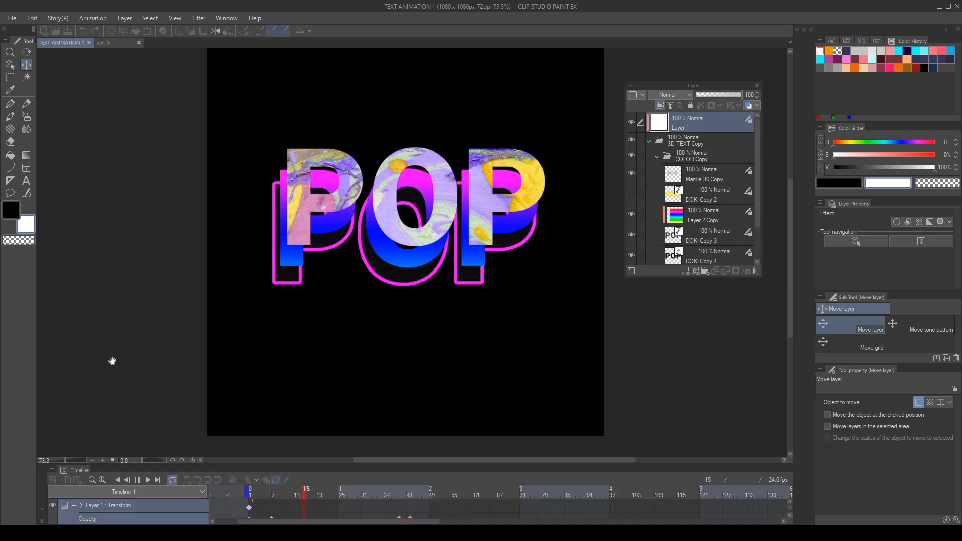
left_click(138, 480)
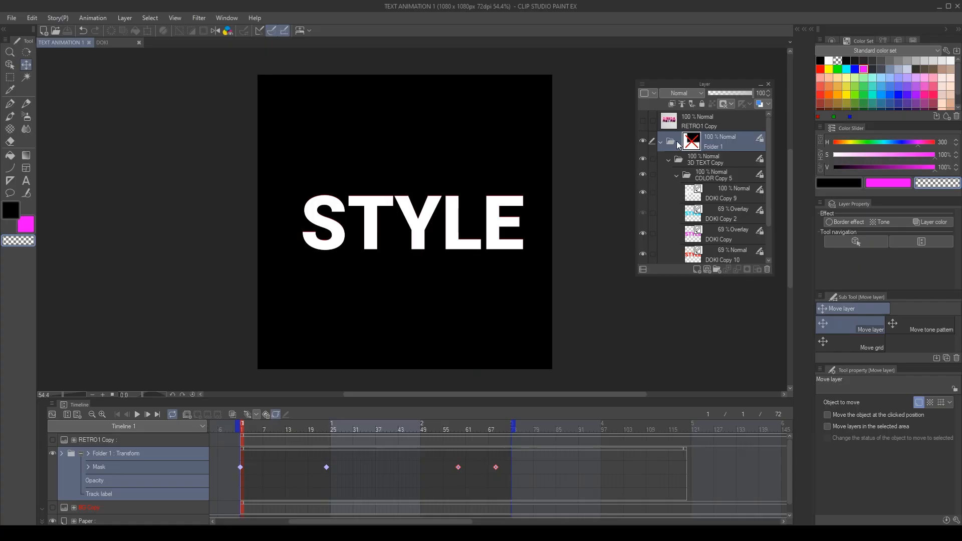
Unlink Folder 1's layer mask from the STYLE text, enable the mask, and show the mask area.
left_click(681, 142)
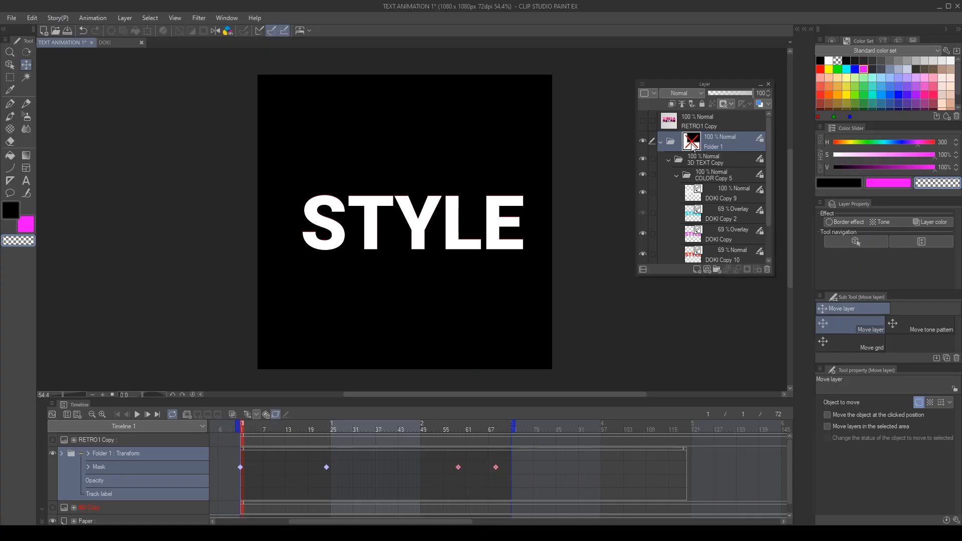
left_click(692, 144, "shift")
left_click(732, 104)
left_click(741, 130)
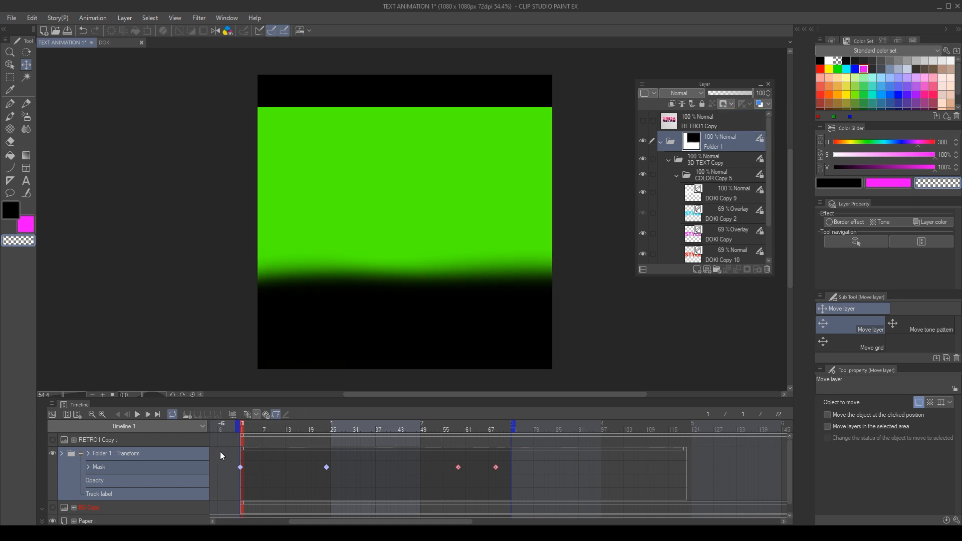
Expand Folder 1's mask keyframe tracks and scrub from frame 1 to frame 71 to examine the mask's movement.
left_click(89, 467)
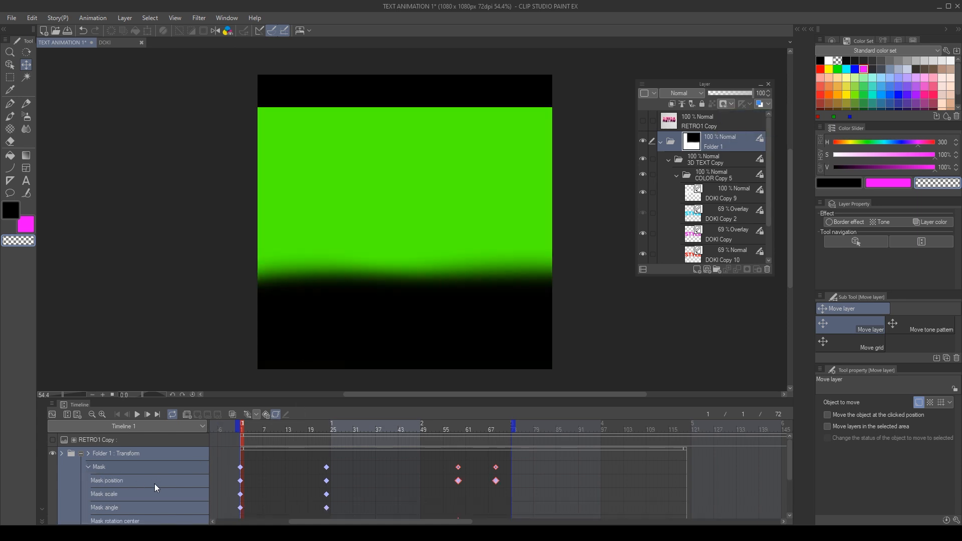
left_click_drag(241, 429, 505, 441)
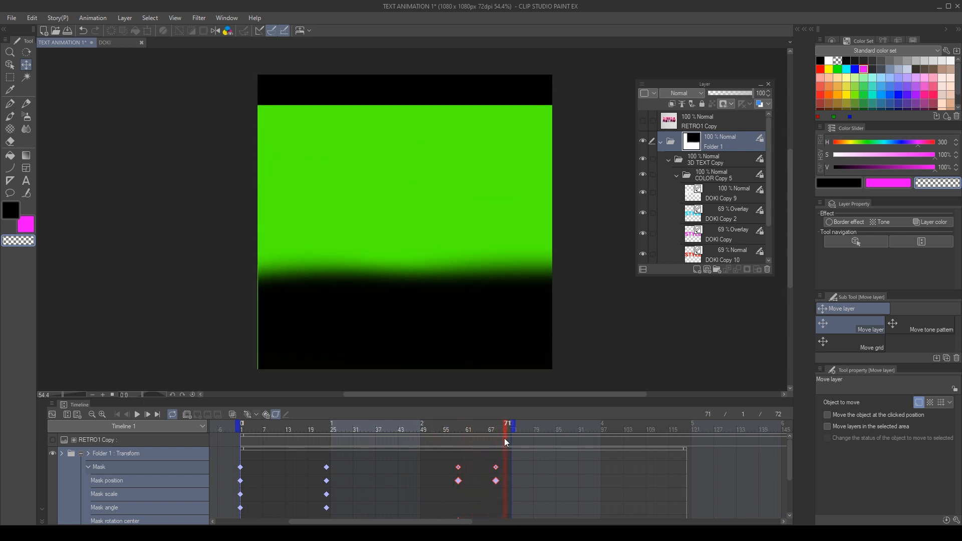
Hide Folder 1's mask area, scrub the STYLE text's reveal to frame 62, and save the file.
left_click(728, 104)
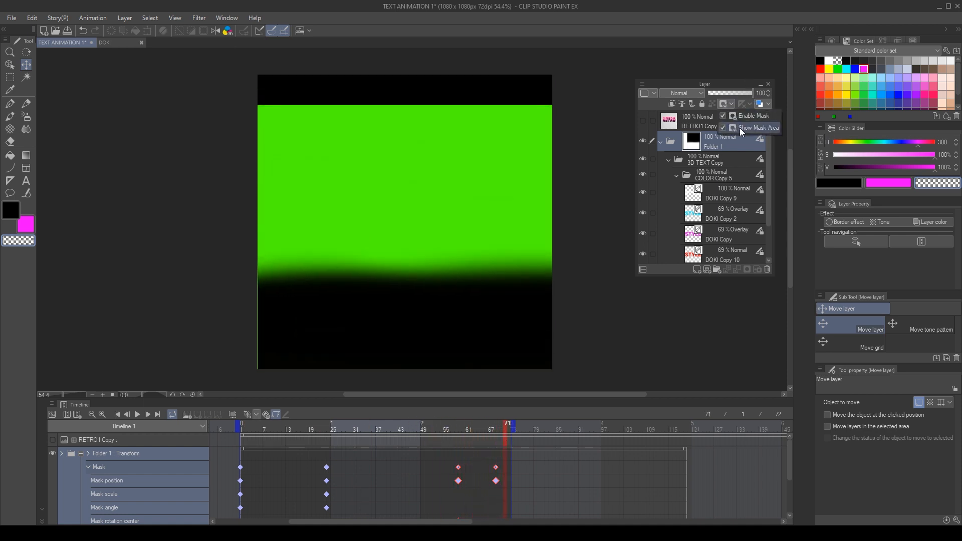
left_click(740, 128)
left_click_drag(256, 434, 471, 438)
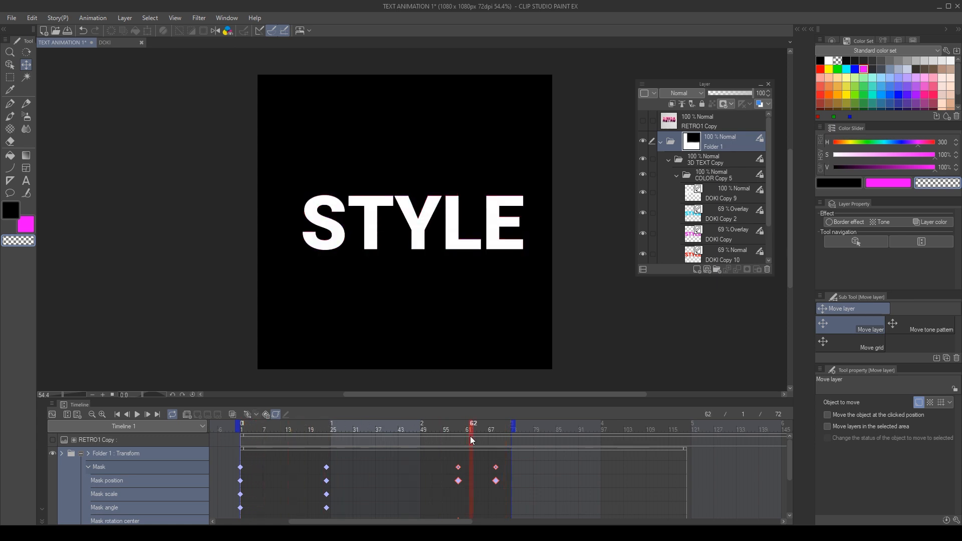
key("ctrl+s")
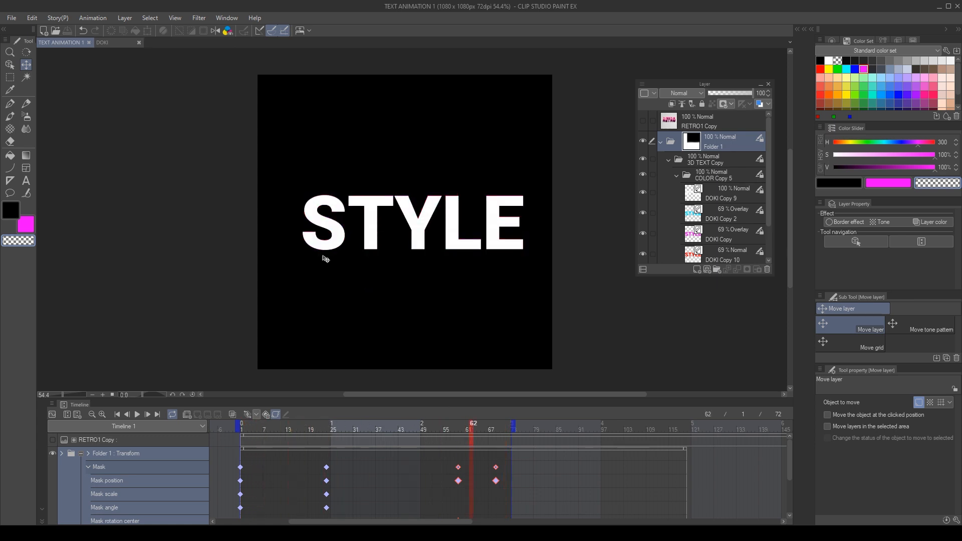
Draw a straight white underline beneath the STYLE text on a new layer above Folder 1 and nudge it slightly upward.
left_click(698, 269)
key("u")
mouse_move(299, 259)
left_mouse_down()
mouse_move(544, 260)
mouse_move(527, 259)
left_mouse_up()
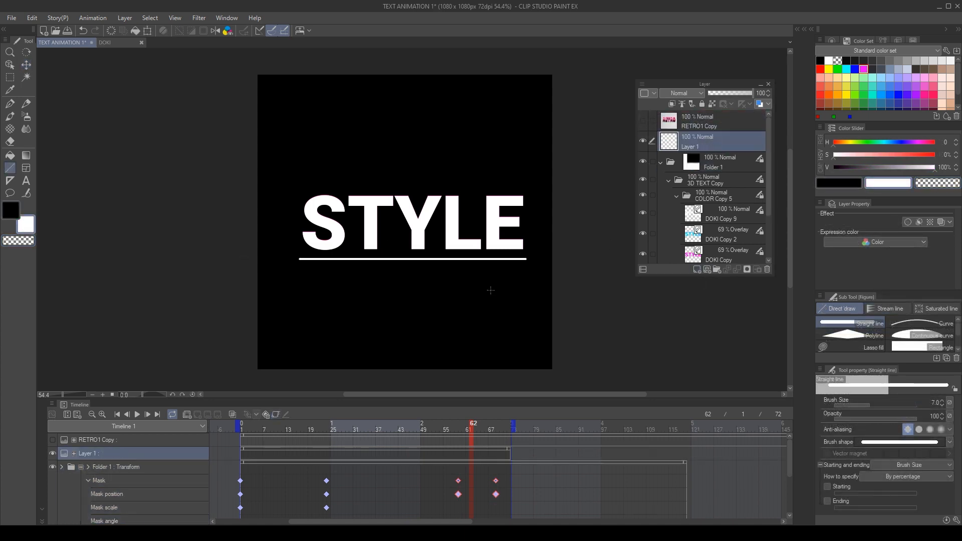
key("k")
left_click_drag(396, 276, 396, 271)
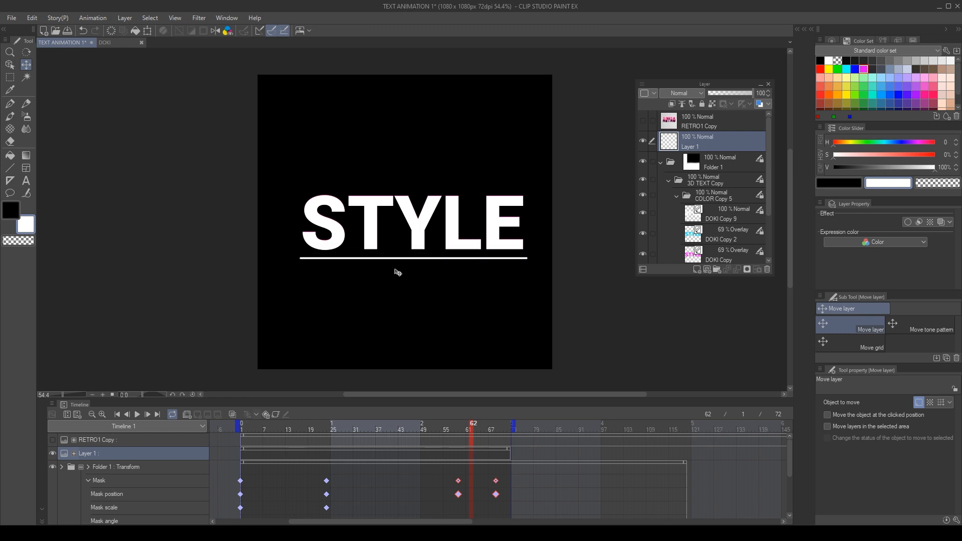